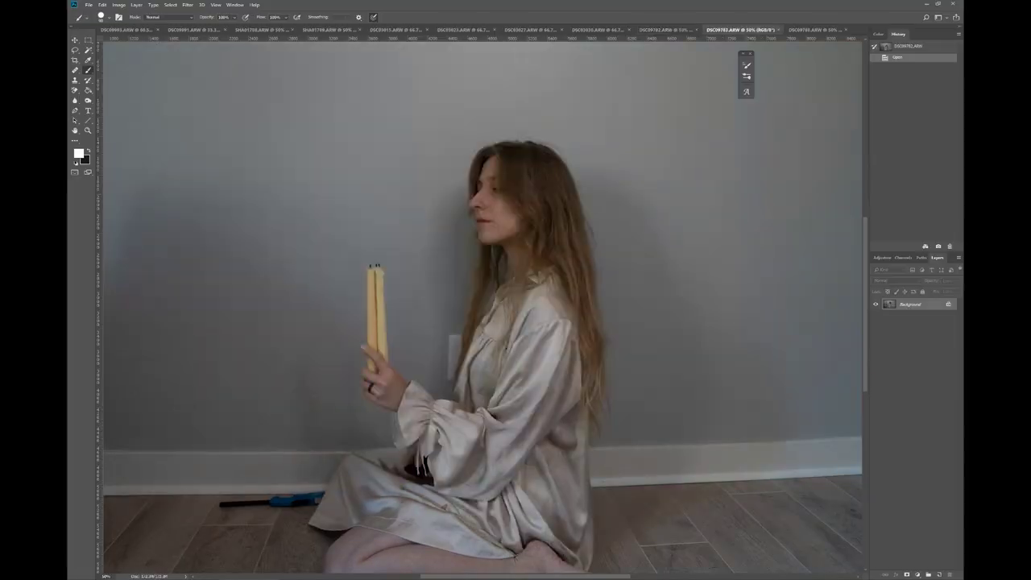
- Look through the open source photos, from the candle portraits through the sky pictures to the tiled-roof shots
{"action": "left_click", "coordinate": [814, 30]}
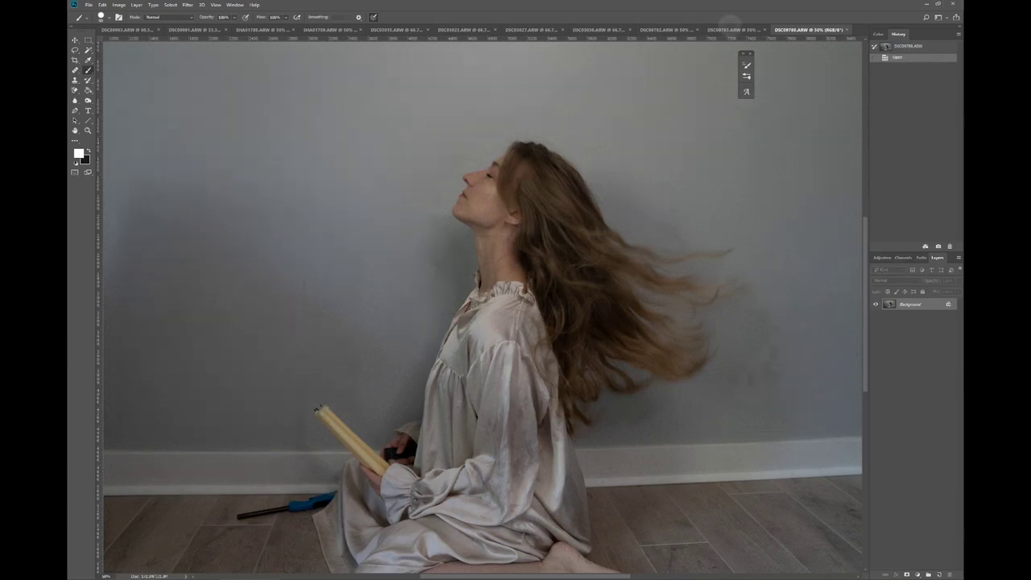
{"action": "key", "text": "ctrl+shift+Tab"}
{"action": "key", "text": "ctrl+shift+Tab"}
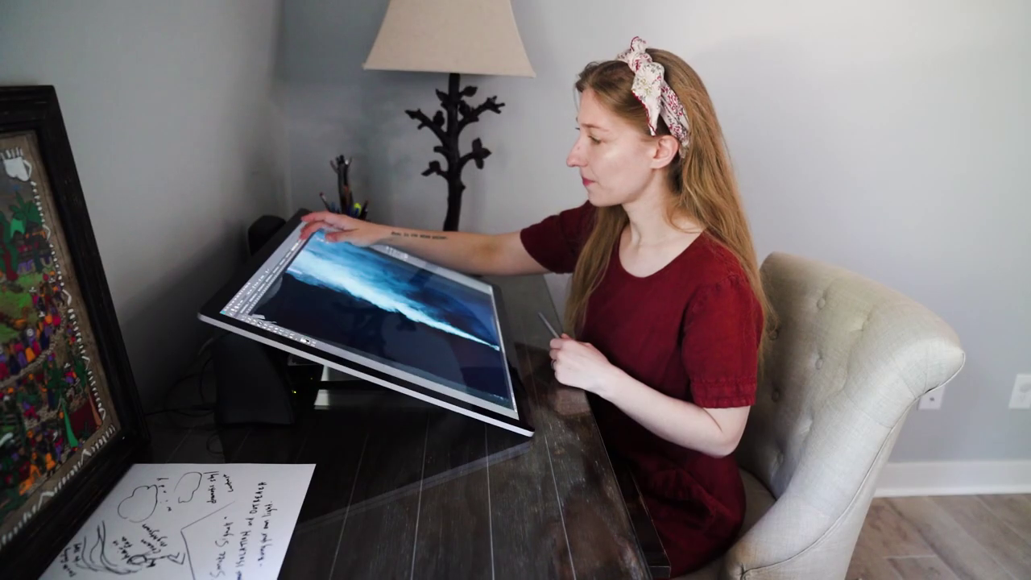
{"action": "left_click", "coordinate": [304, 227]}
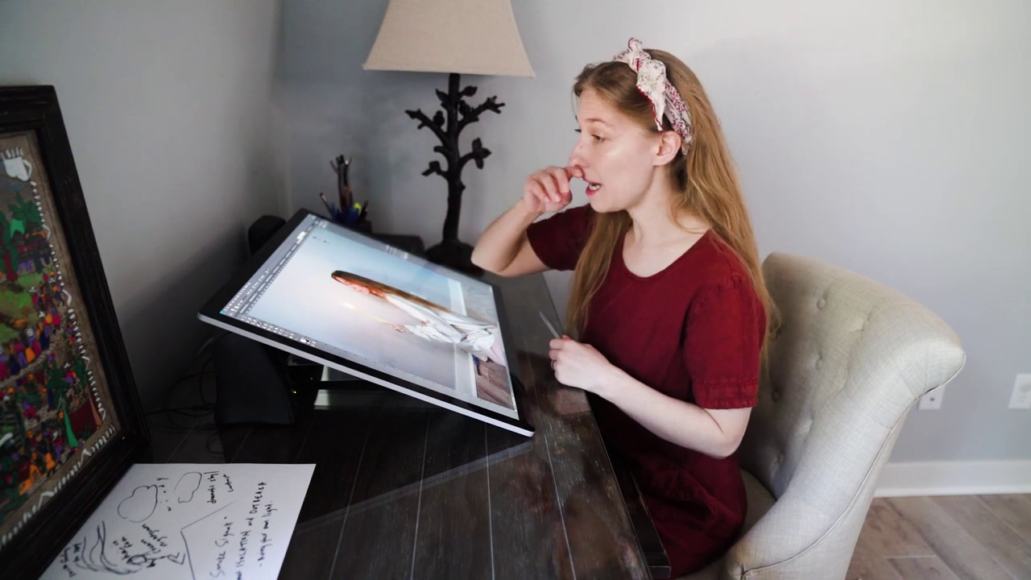
{"action": "left_click", "coordinate": [301, 228]}
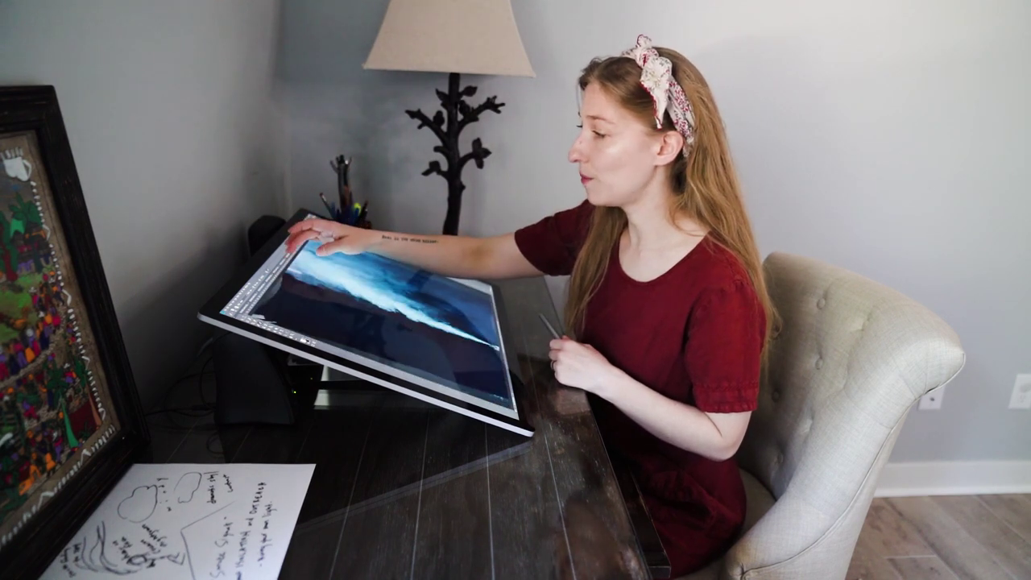
{"action": "left_click", "coordinate": [293, 241]}
{"action": "left_click", "coordinate": [281, 251]}
{"action": "left_click", "coordinate": [279, 257]}
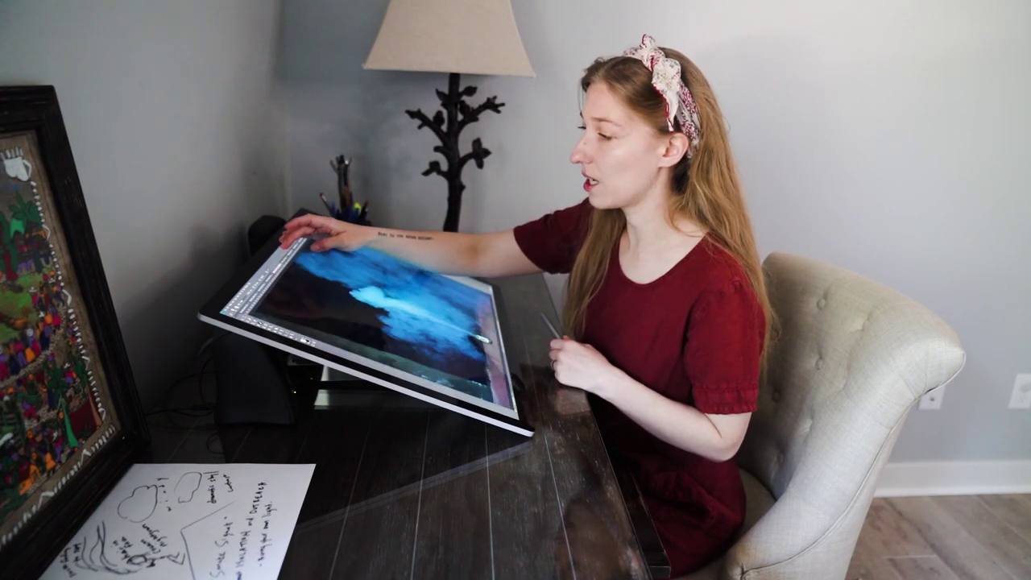
{"action": "left_click", "coordinate": [273, 266]}
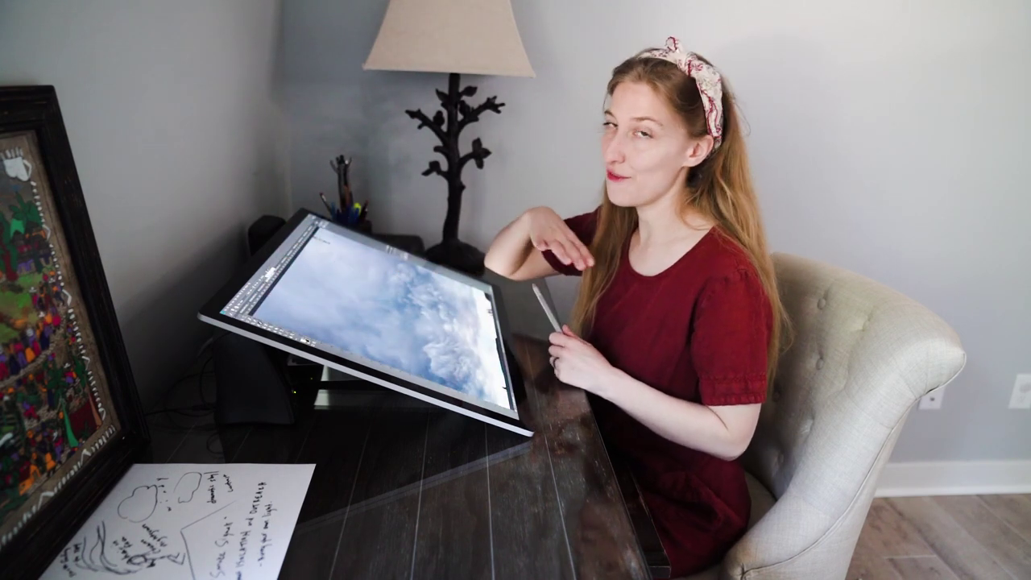
{"action": "left_click", "coordinate": [267, 279]}
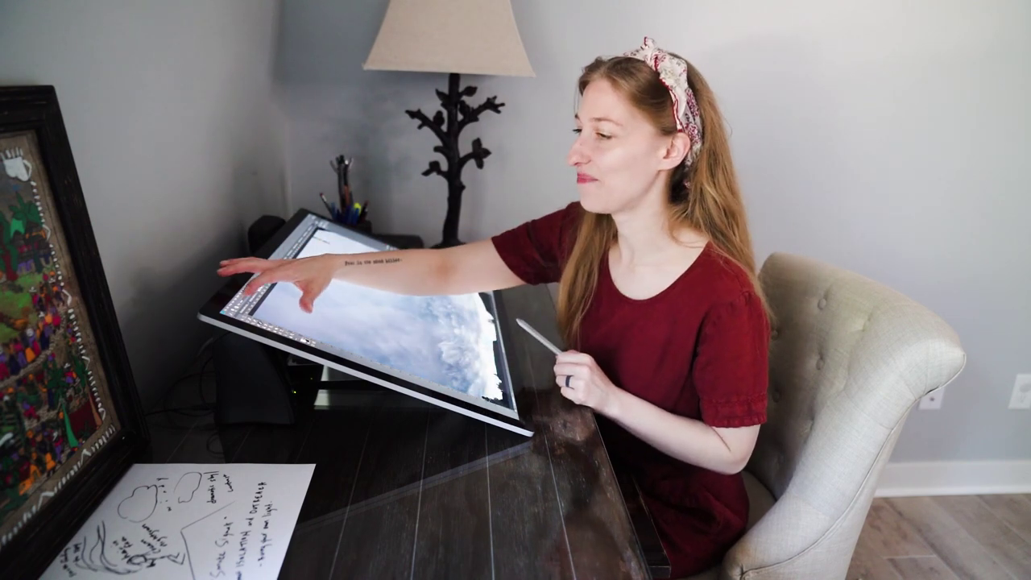
{"action": "left_click", "coordinate": [249, 296]}
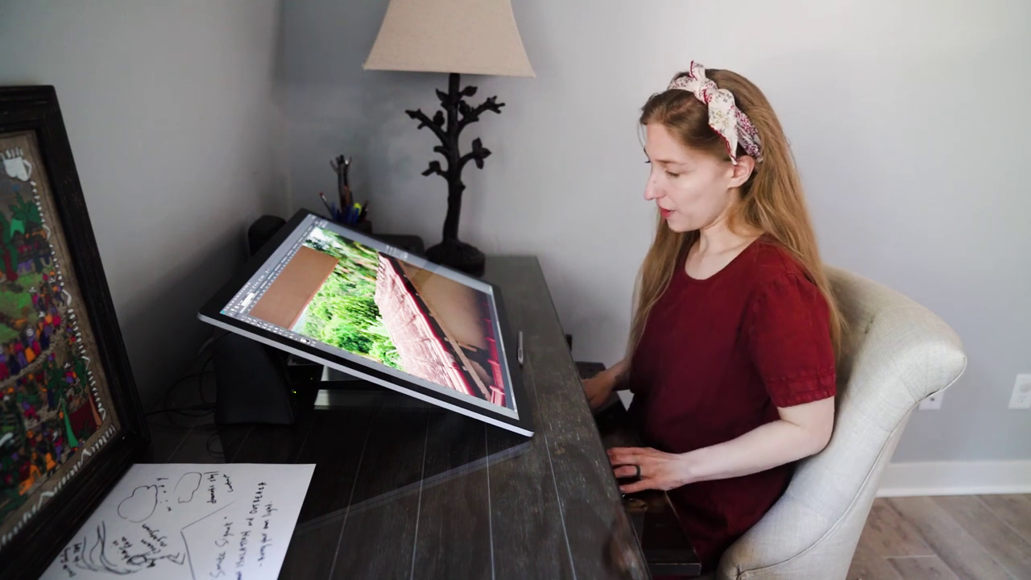
{"action": "key", "text": "ctrl+plus"}
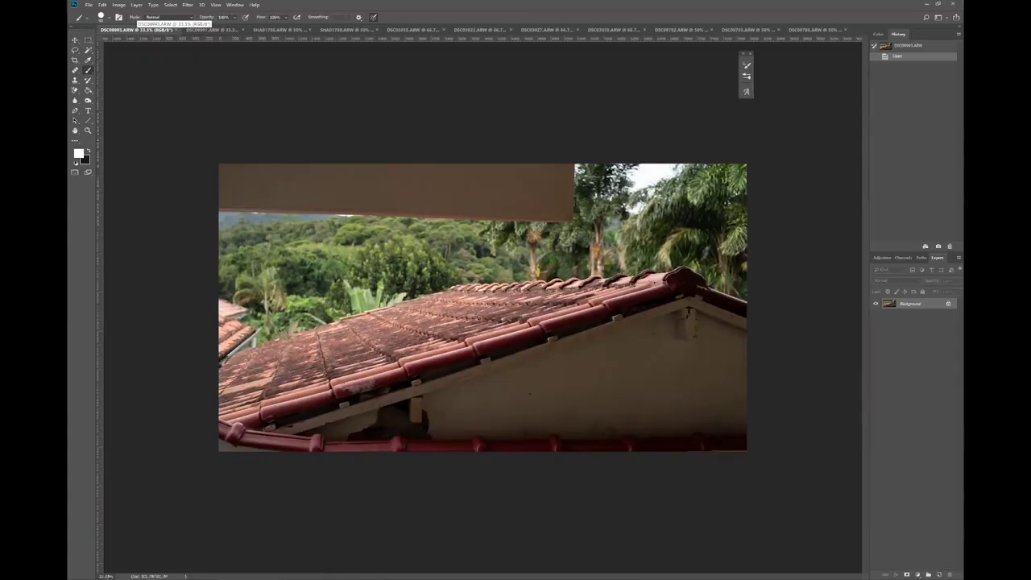
- In the roof photo DSC09991.ARW, extend the canvas upward with the Crop tool to leave empty space above the picture
{"action": "left_click", "coordinate": [211, 29]}
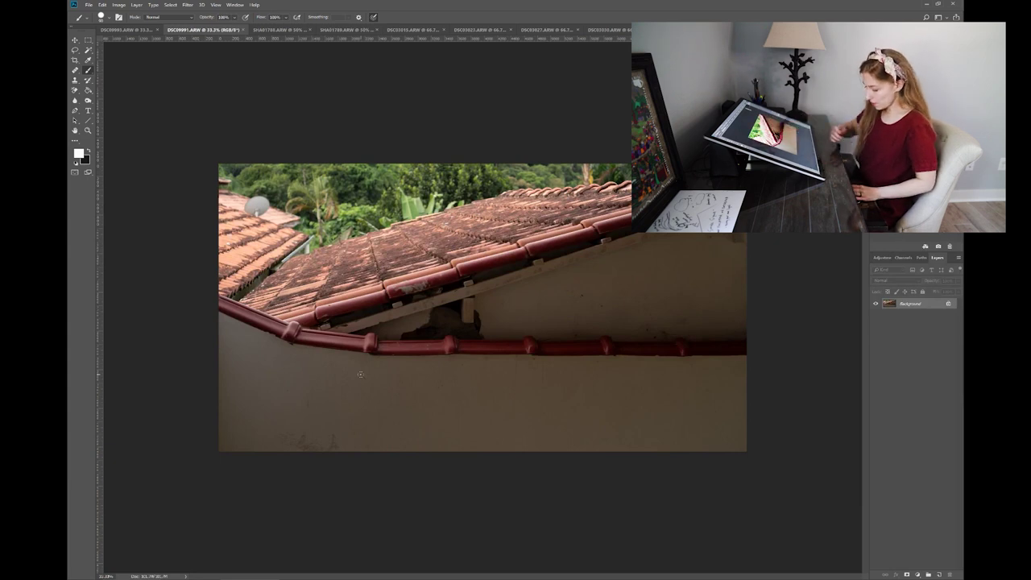
{"action": "key", "text": "ctrl+minus"}
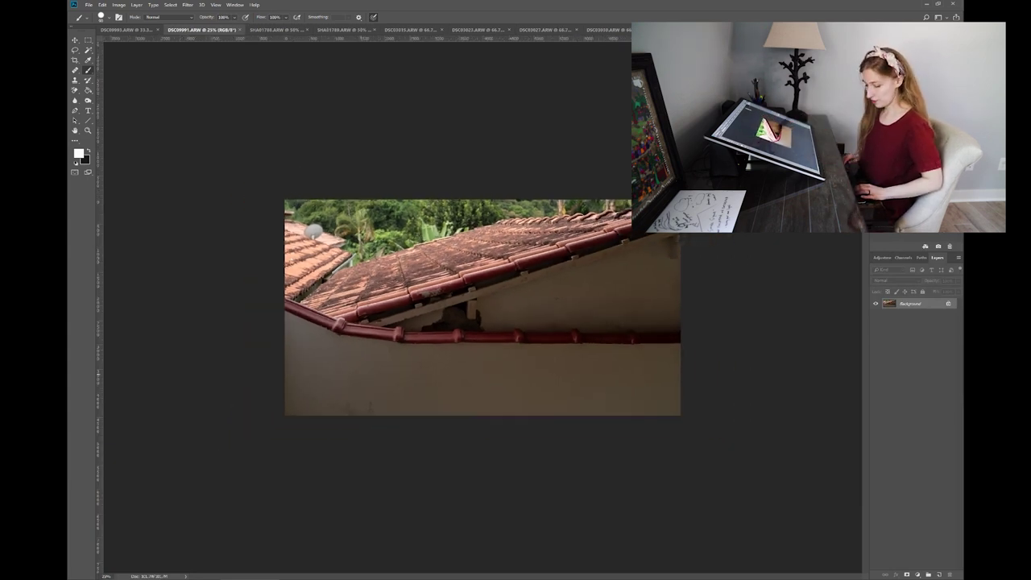
{"action": "key", "text": "c"}
{"action": "left_click_drag", "start_coordinate": [482, 197], "coordinate": [481, 110]}
{"action": "key", "text": "Return"}
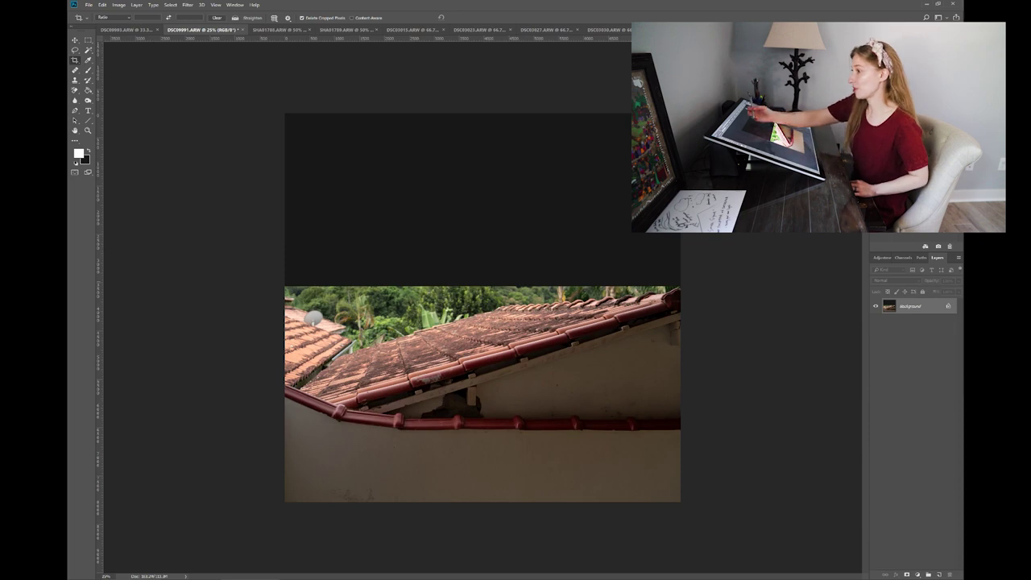
- Bring the second roof photo, DSC09993.ARW, into the extended document as a new layer placed over the first roof photo
{"action": "key", "text": "v"}
{"action": "left_click", "coordinate": [129, 30]}
{"action": "left_click_drag", "start_coordinate": [349, 279], "coordinate": [337, 214]}
{"action": "left_click_drag", "start_coordinate": [569, 273], "coordinate": [580, 350]}
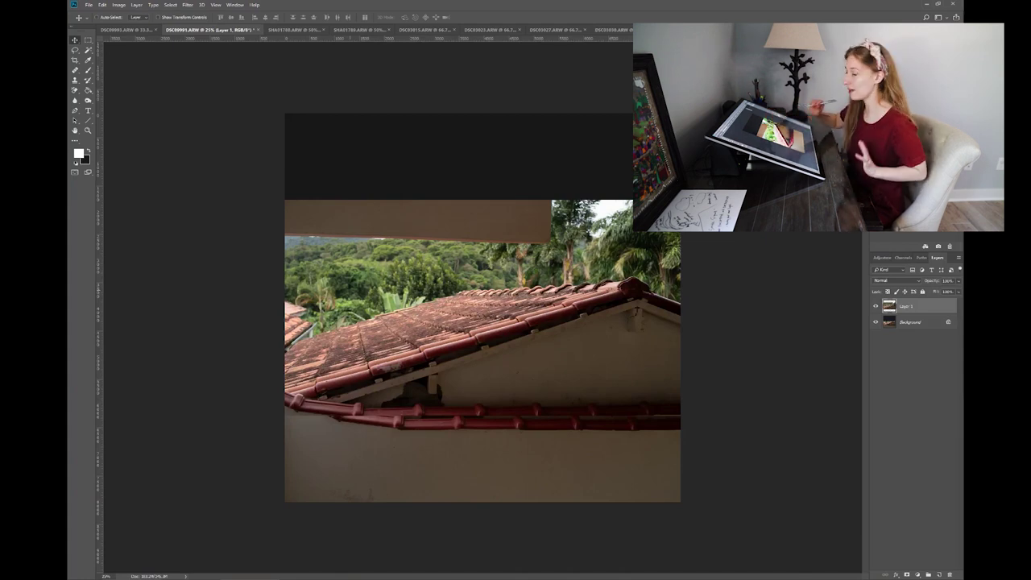
- Add a layer mask to the second roof photo and paint black with a soft round brush over its duplicate red gutter
{"action": "left_click", "coordinate": [907, 574]}
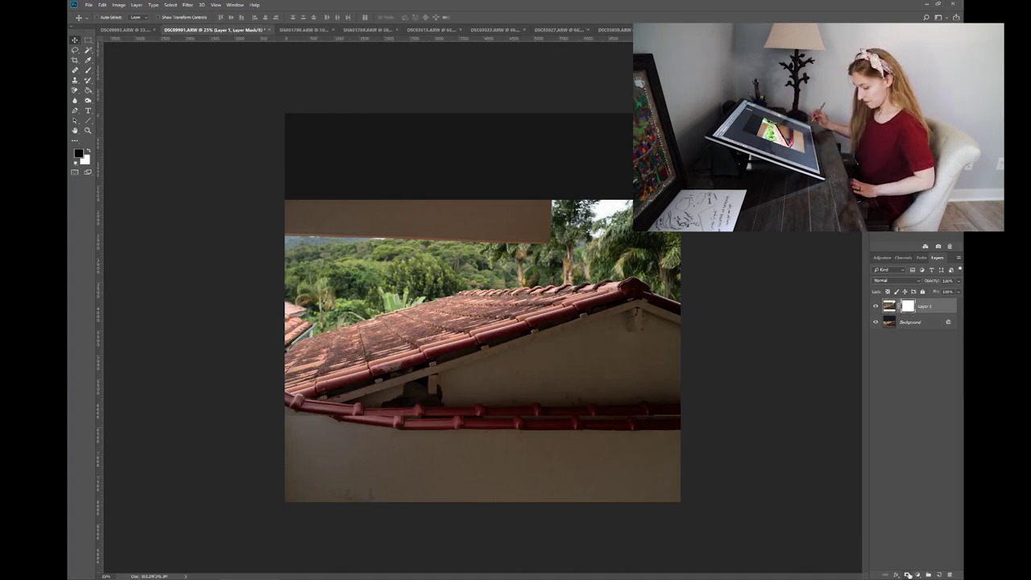
{"action": "key", "text": "b"}
{"action": "key", "text": "x"}
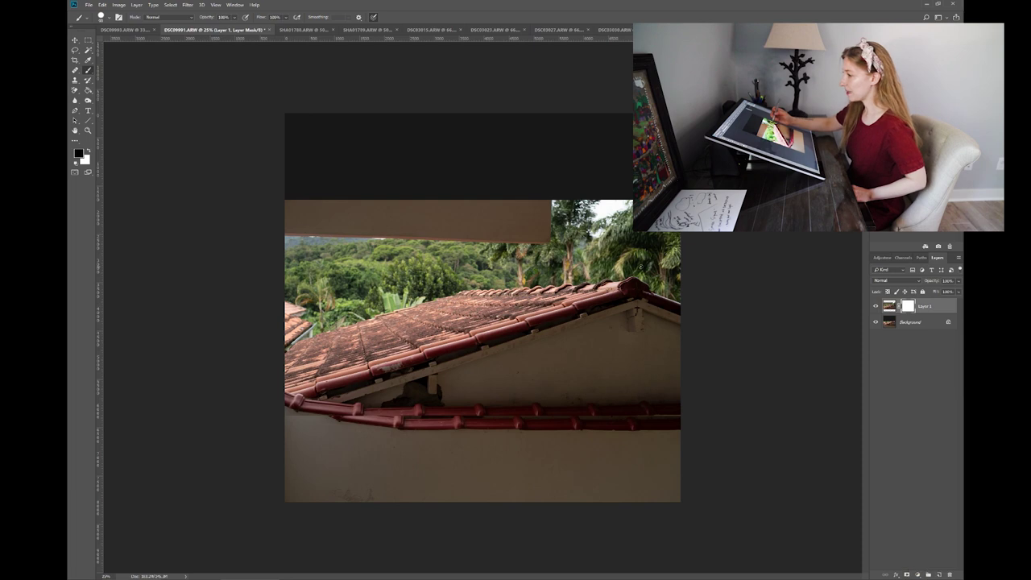
{"action": "right_click", "coordinate": [600, 258]}
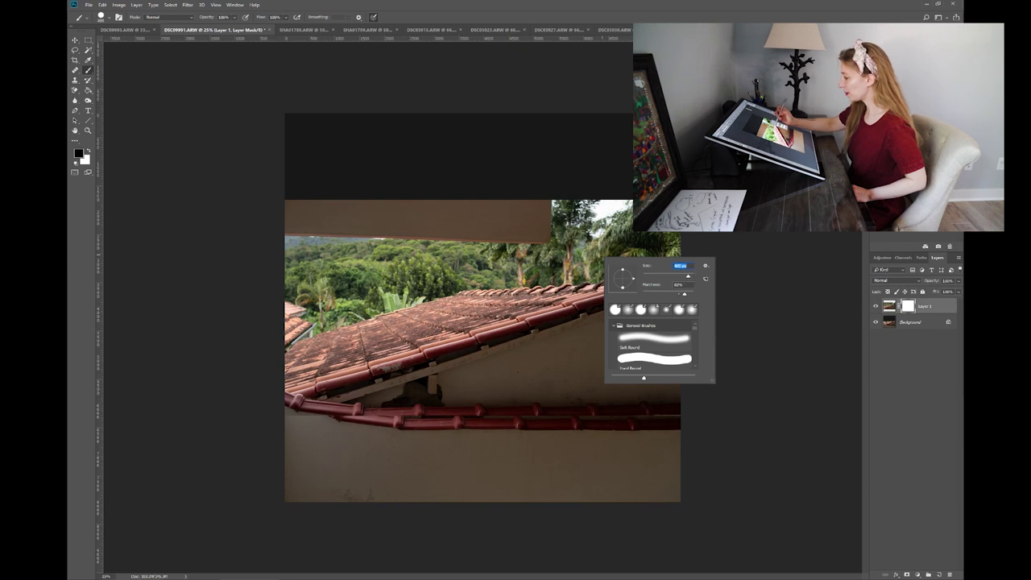
{"action": "left_click", "coordinate": [638, 18]}
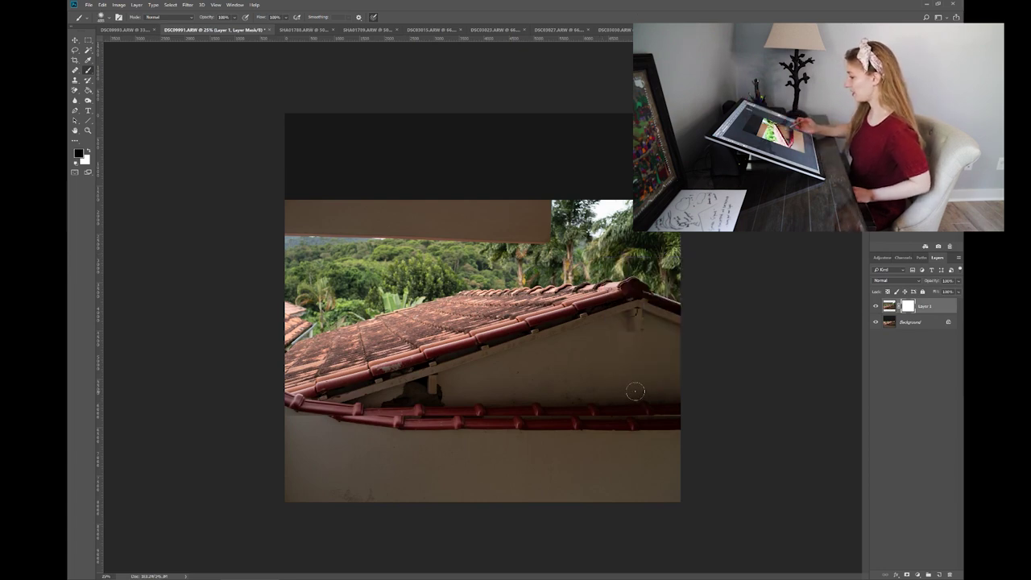
{"action": "mouse_move", "coordinate": [479, 416]}
{"action": "left_mouse_down"}
{"action": "mouse_move", "coordinate": [706, 409]}
{"action": "mouse_move", "coordinate": [409, 423]}
{"action": "mouse_move", "coordinate": [746, 414]}
{"action": "left_mouse_up"}
{"action": "mouse_move", "coordinate": [424, 412]}
{"action": "left_mouse_down"}
{"action": "mouse_move", "coordinate": [604, 388]}
{"action": "mouse_move", "coordinate": [689, 394]}
{"action": "left_mouse_up"}
{"action": "mouse_move", "coordinate": [338, 409]}
{"action": "left_mouse_down"}
{"action": "mouse_move", "coordinate": [439, 403]}
{"action": "mouse_move", "coordinate": [288, 413]}
{"action": "left_mouse_up"}
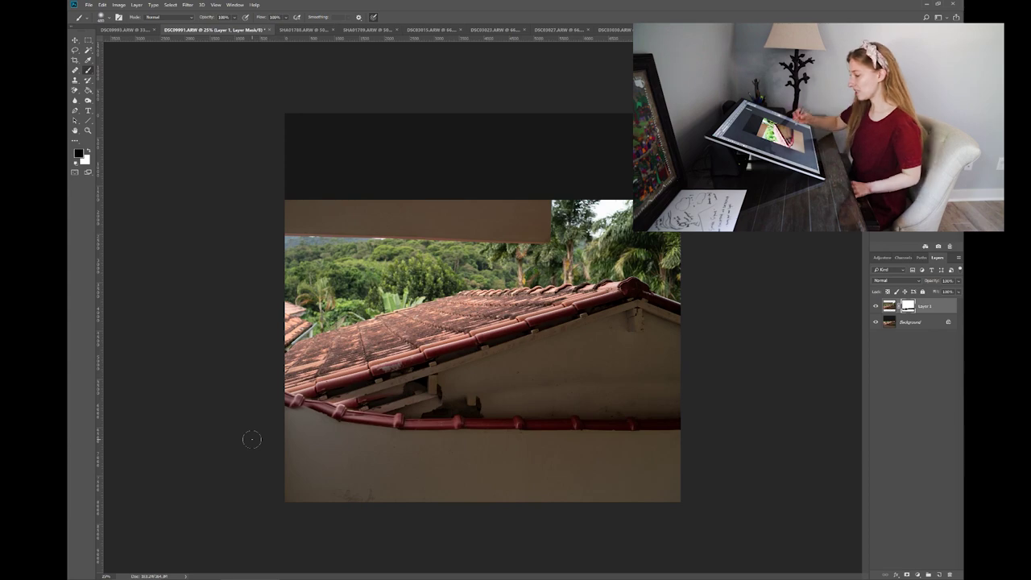
- Move the masked roof layer so its tiles and roof edge line up with the roof in the background photo
{"action": "key", "text": "v"}
{"action": "scroll", "coordinate": [469, 399], "scroll_direction": "up", "scroll_amount": 3}
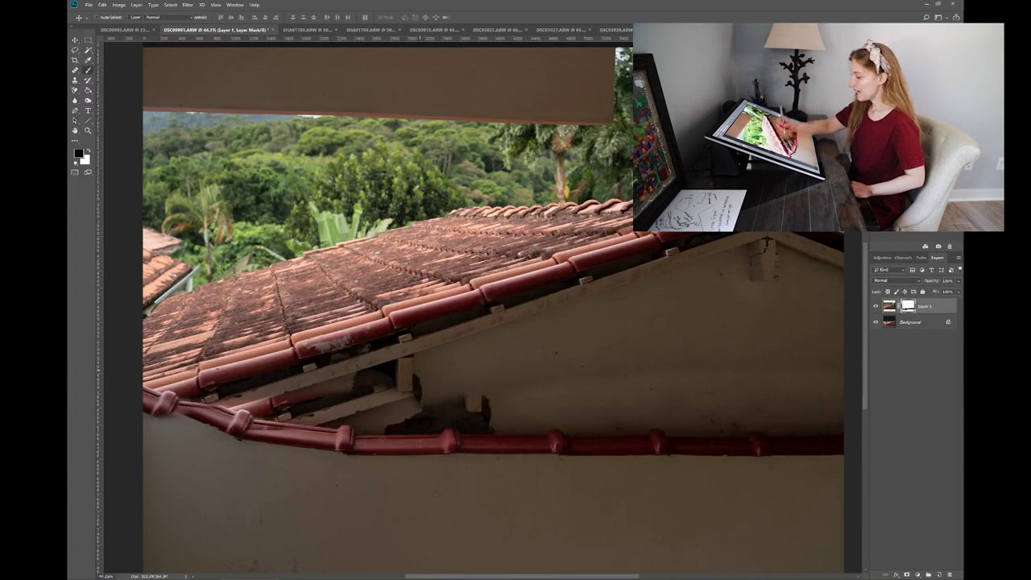
{"action": "left_click_drag", "start_coordinate": [405, 366], "coordinate": [472, 387]}
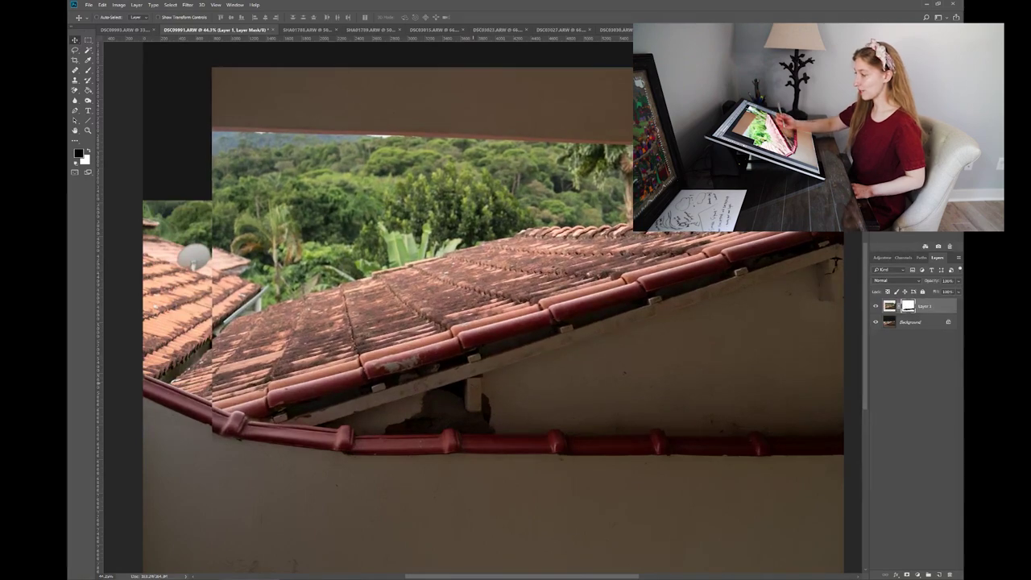
- Mask out the hard left edge of the upper roof layer, from the satellite dish down to the gutter
{"action": "key", "text": "ctrl+minus"}
{"action": "key", "text": "ctrl+minus"}
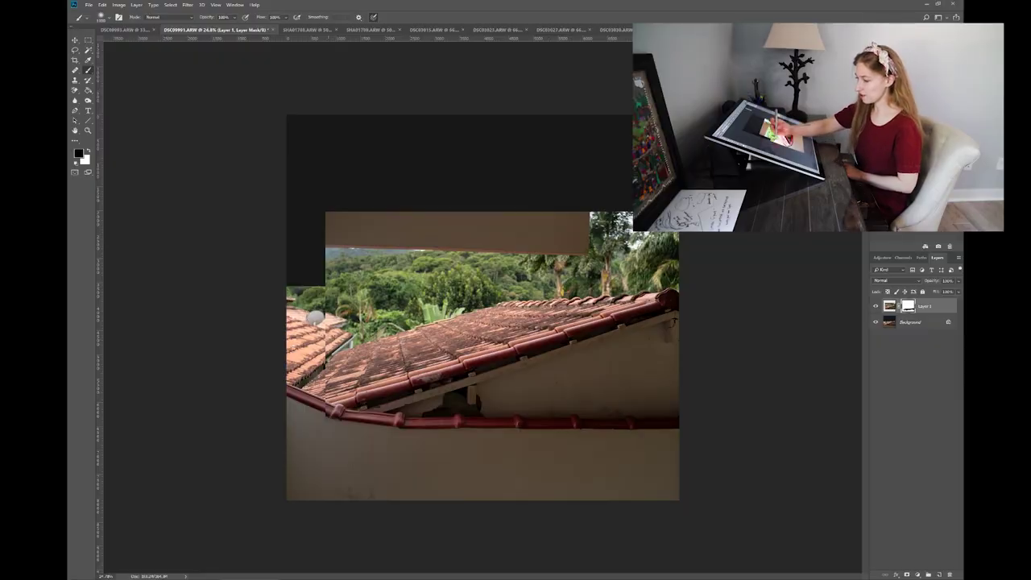
{"action": "mouse_move", "coordinate": [328, 312]}
{"action": "left_mouse_down"}
{"action": "mouse_move", "coordinate": [334, 351]}
{"action": "mouse_move", "coordinate": [345, 334]}
{"action": "mouse_move", "coordinate": [331, 371]}
{"action": "mouse_move", "coordinate": [337, 422]}
{"action": "left_mouse_up"}
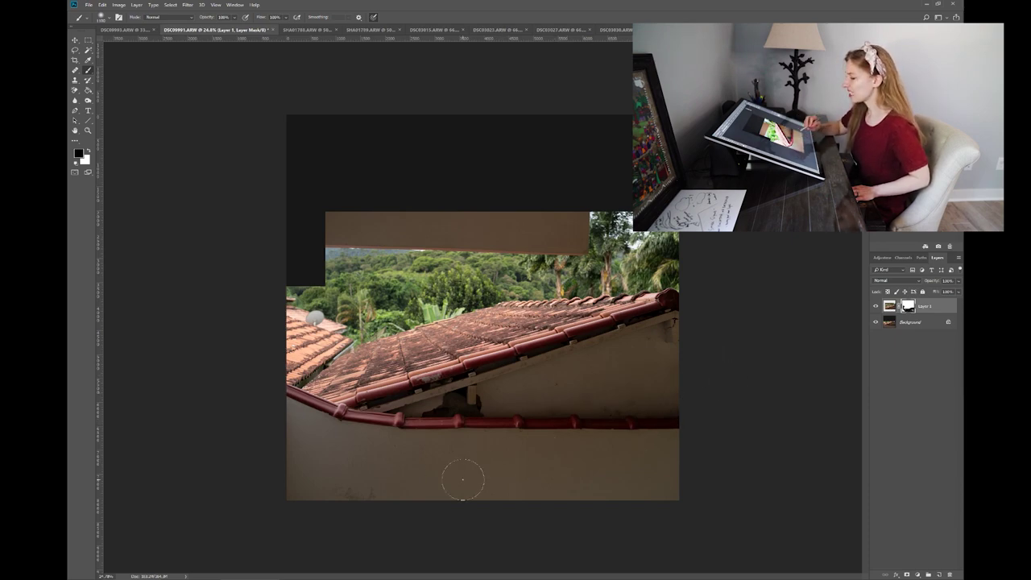
- Paint black on the layer mask along the roof's upper edge and the trees behind it to blend the two photos
{"action": "scroll", "coordinate": [468, 318], "scroll_direction": "up", "scroll_amount": 5}
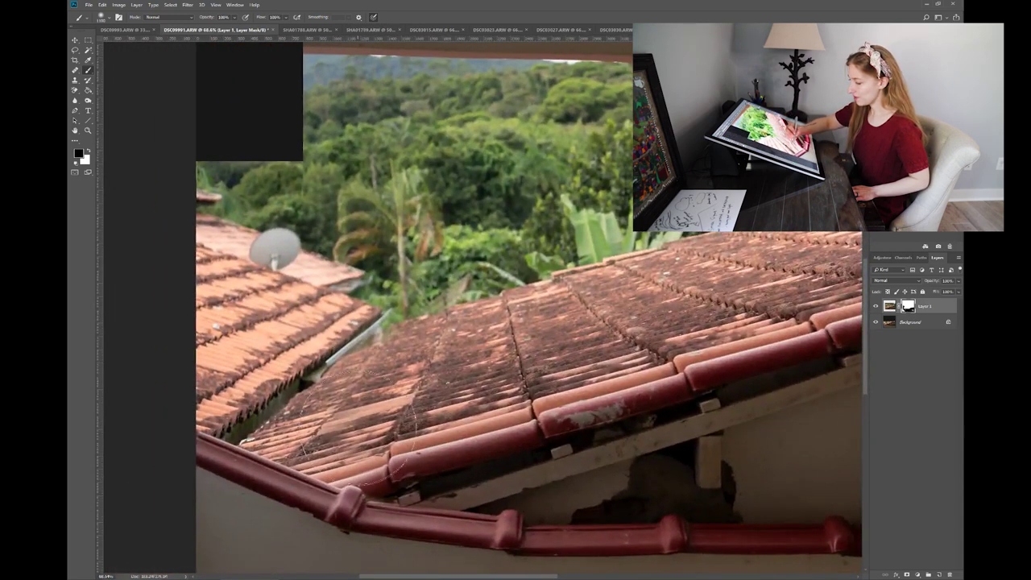
{"action": "left_click_drag", "start_coordinate": [429, 333], "coordinate": [502, 301]}
{"action": "mouse_move", "coordinate": [504, 266]}
{"action": "left_mouse_down"}
{"action": "mouse_move", "coordinate": [600, 241]}
{"action": "mouse_move", "coordinate": [645, 249]}
{"action": "mouse_move", "coordinate": [835, 238]}
{"action": "mouse_move", "coordinate": [790, 204]}
{"action": "left_mouse_up"}
{"action": "left_click_drag", "start_coordinate": [741, 298], "coordinate": [519, 364]}
{"action": "left_click_drag", "start_coordinate": [664, 260], "coordinate": [853, 258]}
{"action": "mouse_move", "coordinate": [773, 302]}
{"action": "left_mouse_down"}
{"action": "mouse_move", "coordinate": [484, 325]}
{"action": "mouse_move", "coordinate": [505, 322]}
{"action": "left_mouse_up"}
{"action": "left_click_drag", "start_coordinate": [628, 242], "coordinate": [798, 248]}
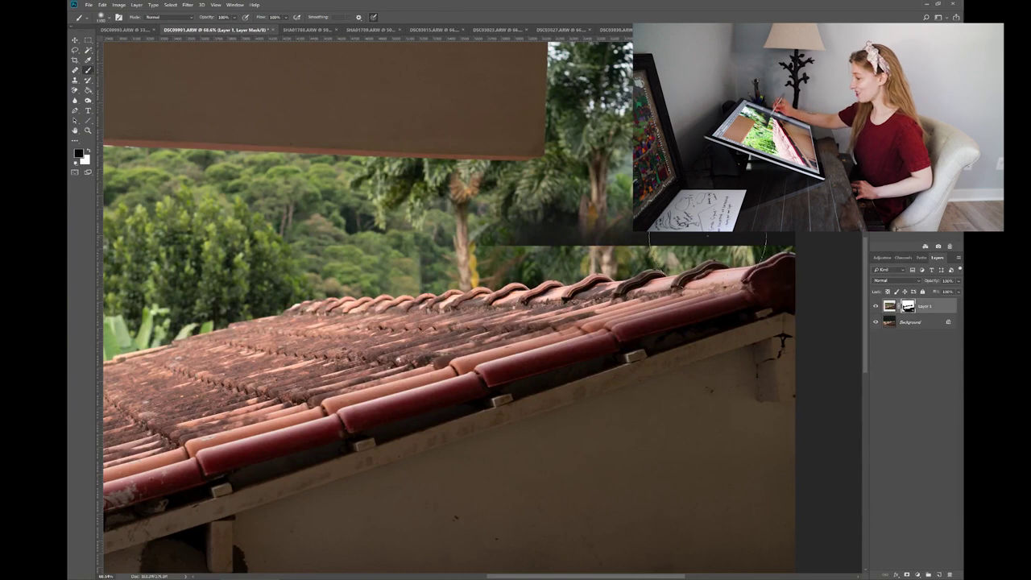
{"action": "mouse_move", "coordinate": [120, 431]}
{"action": "left_mouse_down"}
{"action": "mouse_move", "coordinate": [187, 429]}
{"action": "mouse_move", "coordinate": [459, 355]}
{"action": "mouse_move", "coordinate": [559, 365]}
{"action": "left_mouse_up"}
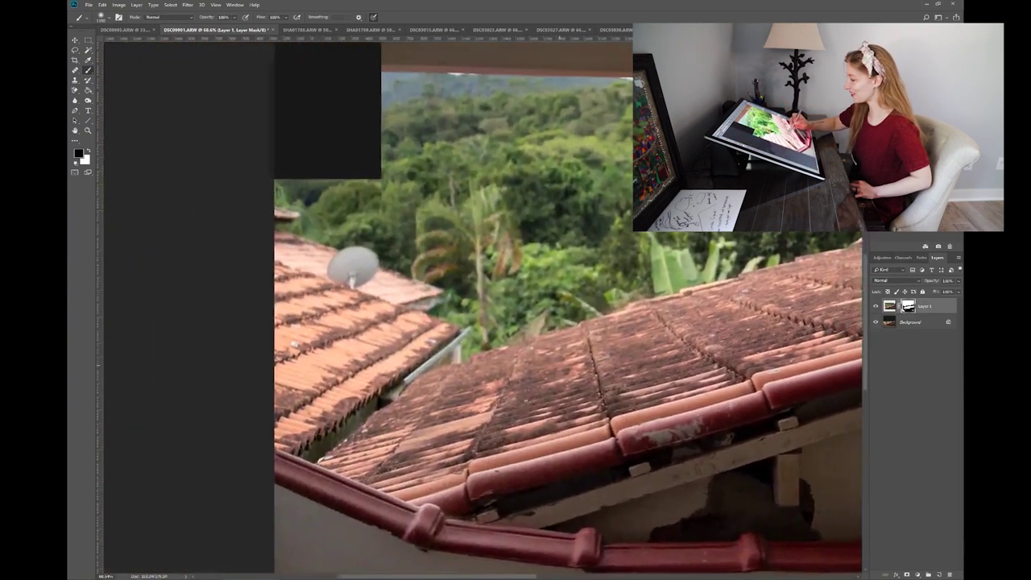
- Toggle the upper roof layer off and on to compare the blend, both across the full image and close up on the roofline
{"action": "scroll", "coordinate": [564, 306], "scroll_direction": "right", "scroll_amount": 3}
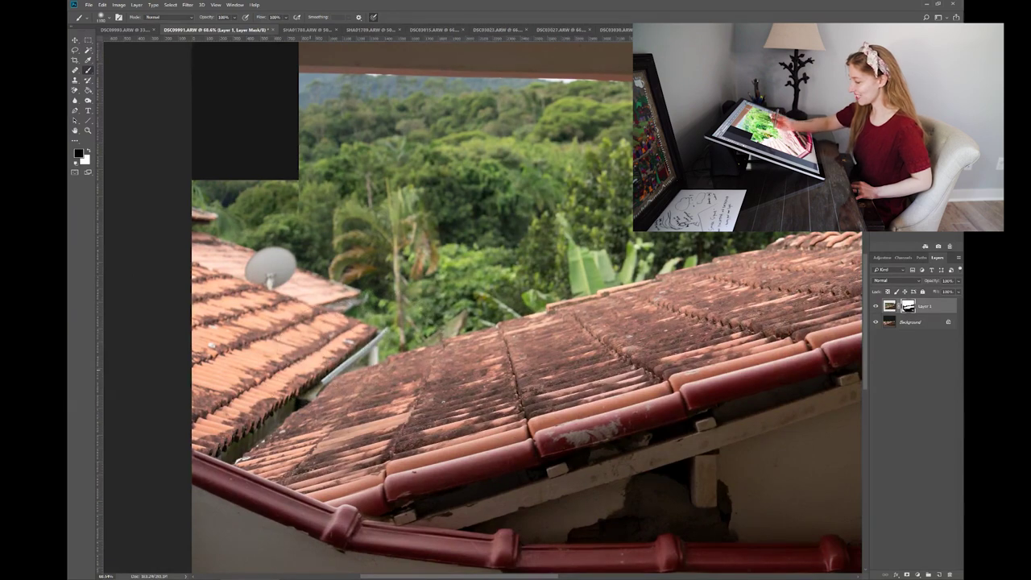
{"action": "scroll", "coordinate": [483, 322], "scroll_direction": "down", "scroll_amount": 5}
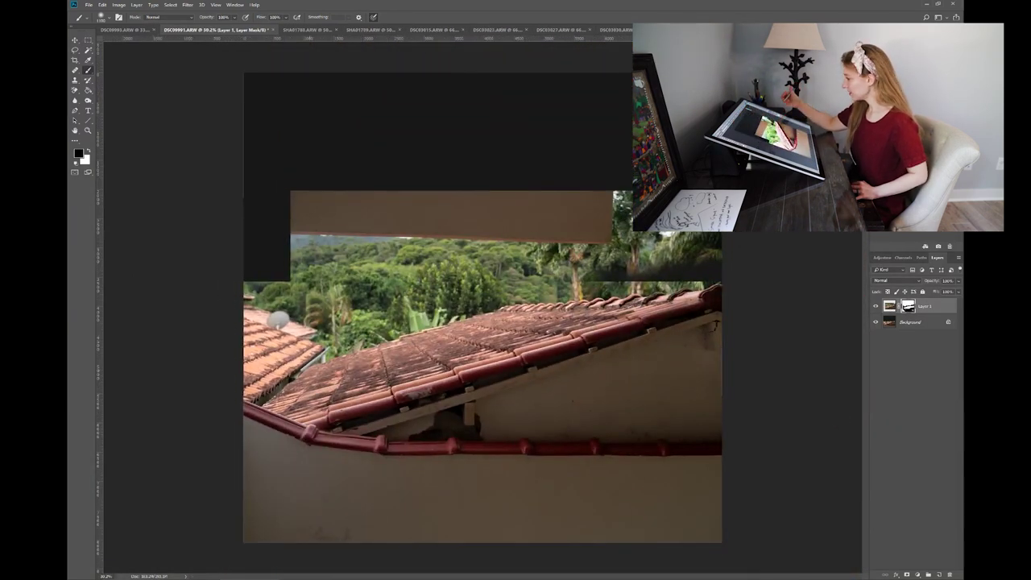
{"action": "left_click", "coordinate": [876, 306]}
{"action": "left_click", "coordinate": [876, 306]}
{"action": "left_click", "coordinate": [875, 306]}
{"action": "left_click", "coordinate": [875, 306]}
{"action": "left_click", "coordinate": [875, 306]}
{"action": "left_click", "coordinate": [875, 306]}
{"action": "left_click", "coordinate": [876, 306]}
{"action": "left_click", "coordinate": [876, 306]}
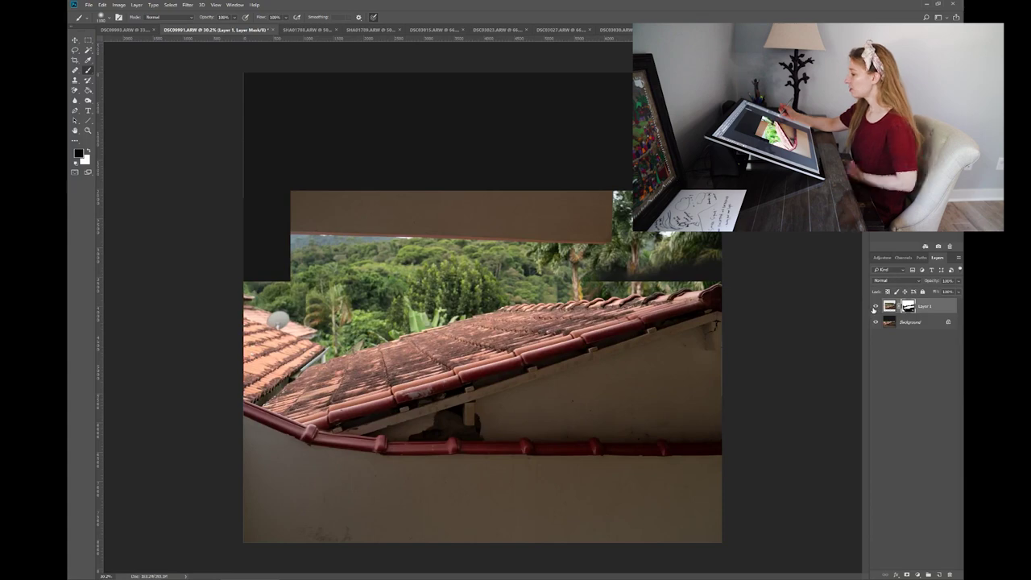
{"action": "left_click", "coordinate": [875, 306]}
{"action": "left_click", "coordinate": [876, 306]}
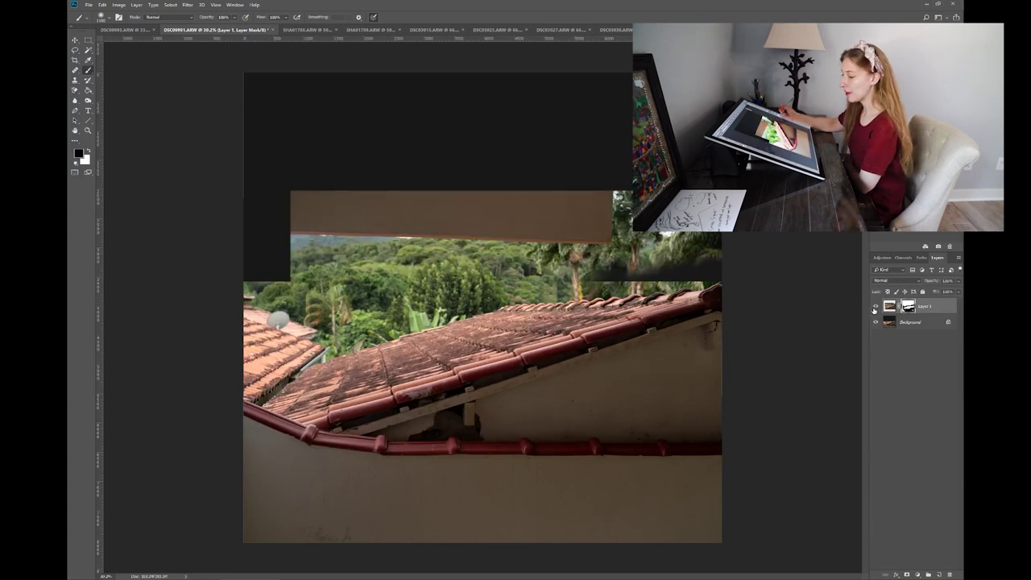
{"action": "scroll", "coordinate": [465, 309], "scroll_direction": "up", "scroll_amount": 5}
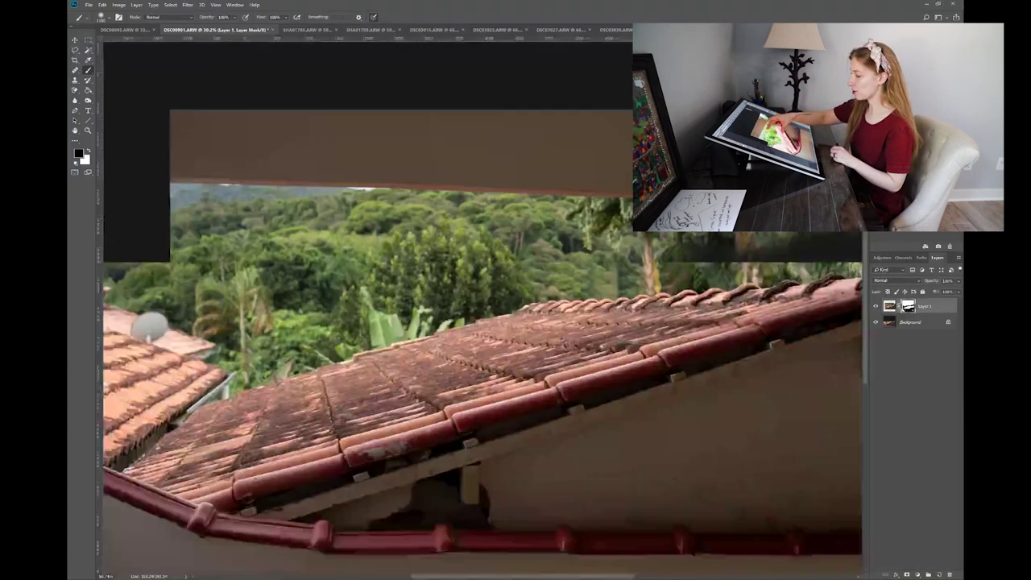
{"action": "scroll", "coordinate": [483, 363], "scroll_direction": "up", "scroll_amount": 2}
{"action": "left_click", "coordinate": [876, 306]}
{"action": "left_click", "coordinate": [876, 306]}
{"action": "left_click", "coordinate": [875, 306]}
{"action": "left_click", "coordinate": [875, 307]}
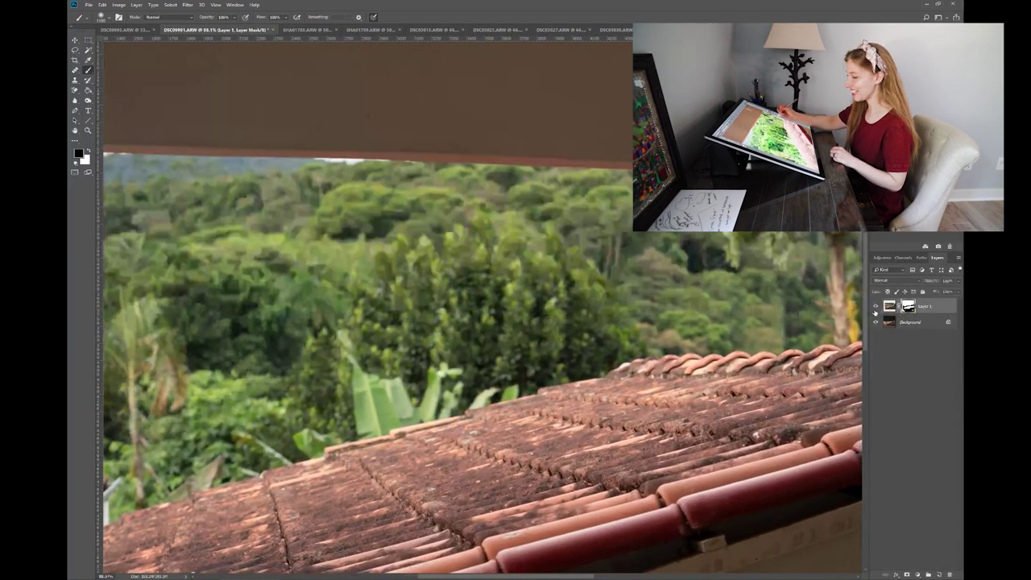
- Add a new layer and paint over the sky and upper trees with a grey-green sampled from the photo
{"action": "scroll", "coordinate": [443, 286], "scroll_direction": "down", "scroll_amount": 10}
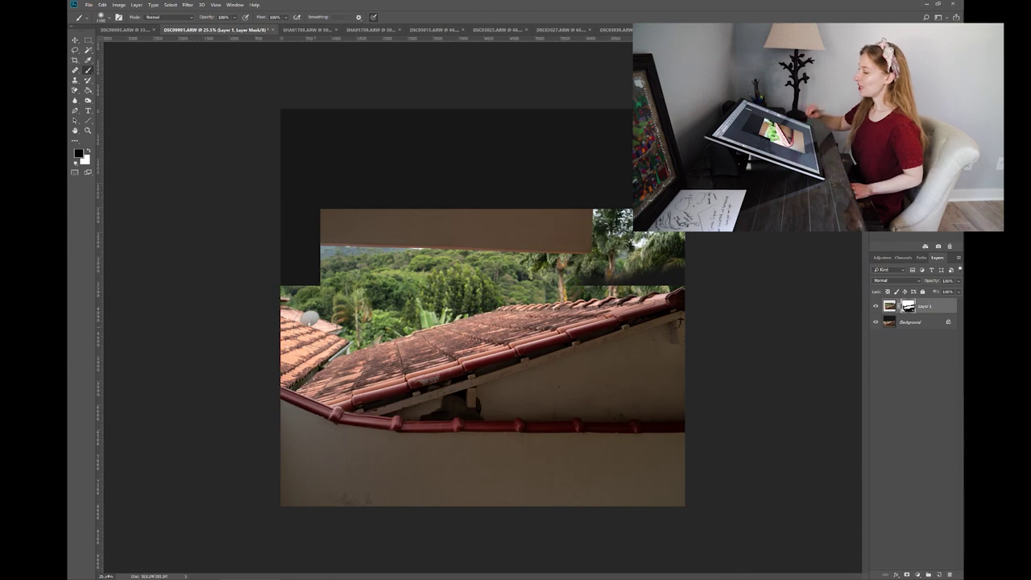
{"action": "key", "text": "x"}
{"action": "left_click", "coordinate": [938, 574]}
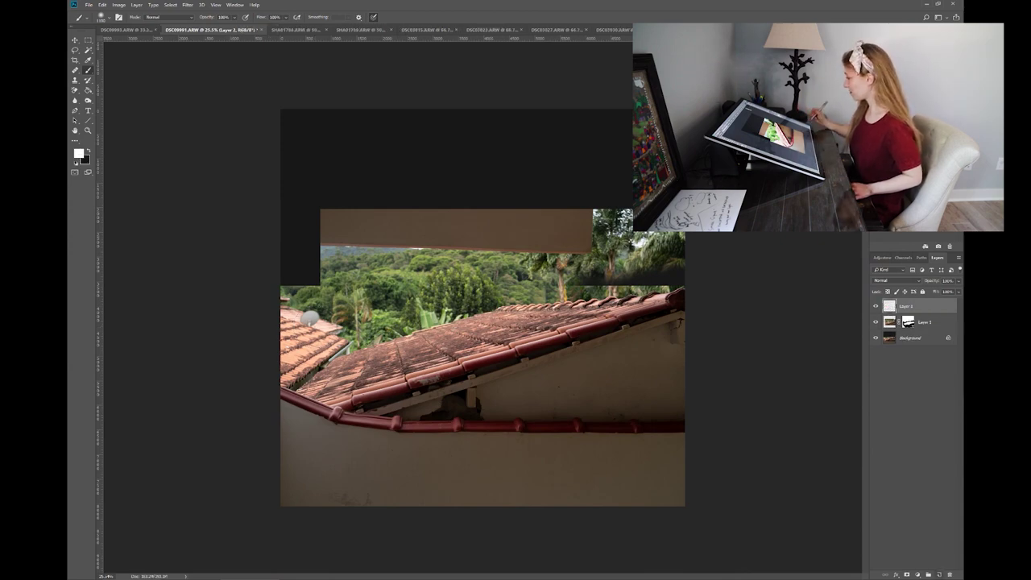
{"action": "scroll", "coordinate": [461, 286], "scroll_direction": "up", "scroll_amount": 4}
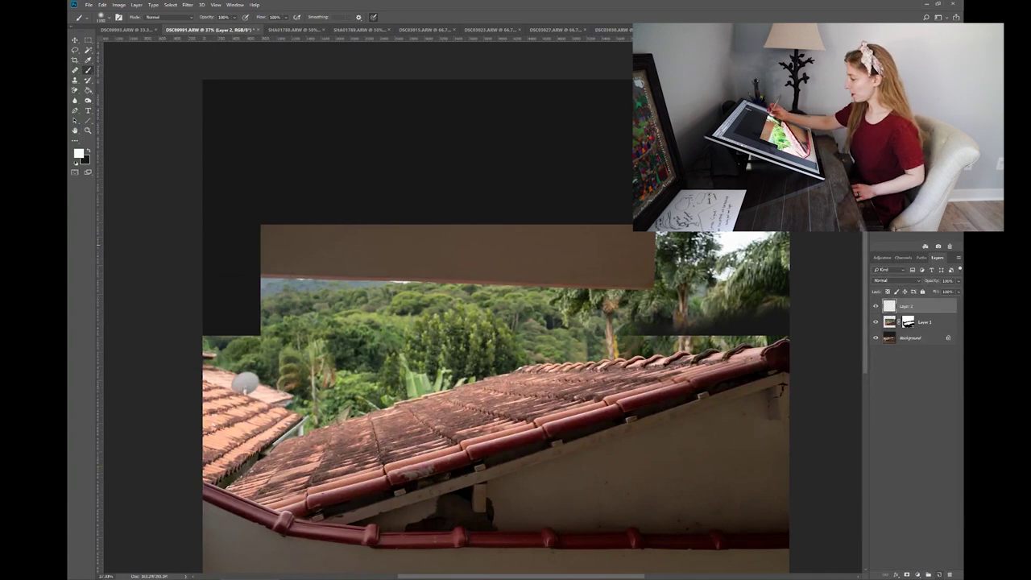
{"action": "left_click", "coordinate": [702, 308], "text": "alt"}
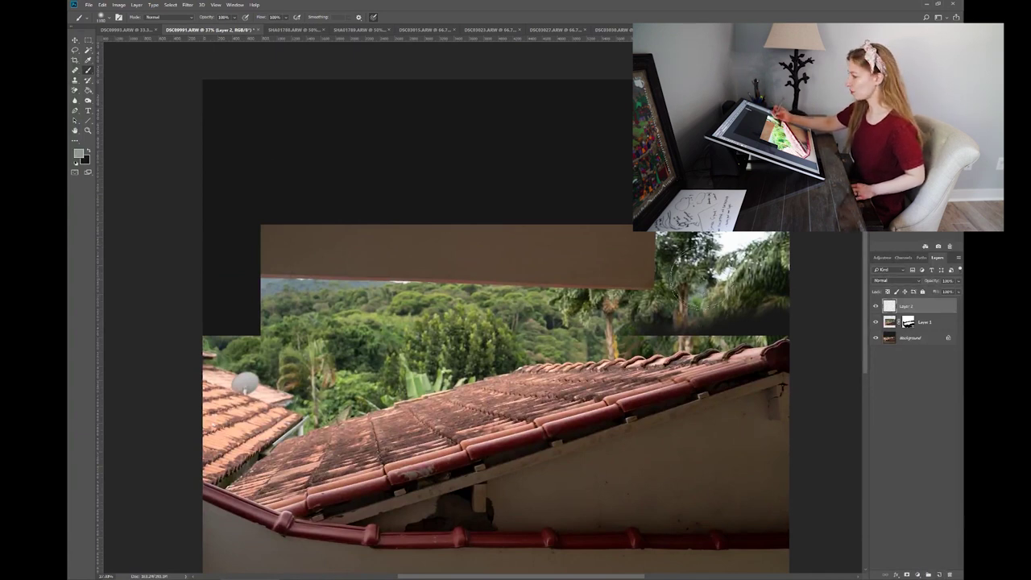
{"action": "mouse_move", "coordinate": [207, 69]}
{"action": "left_mouse_down"}
{"action": "mouse_move", "coordinate": [219, 241]}
{"action": "mouse_move", "coordinate": [265, 294]}
{"action": "mouse_move", "coordinate": [318, 278]}
{"action": "mouse_move", "coordinate": [217, 338]}
{"action": "mouse_move", "coordinate": [285, 289]}
{"action": "mouse_move", "coordinate": [362, 41]}
{"action": "mouse_move", "coordinate": [396, 41]}
{"action": "mouse_move", "coordinate": [387, 282]}
{"action": "mouse_move", "coordinate": [422, 71]}
{"action": "mouse_move", "coordinate": [451, 298]}
{"action": "mouse_move", "coordinate": [491, 56]}
{"action": "mouse_move", "coordinate": [475, 323]}
{"action": "mouse_move", "coordinate": [479, 87]}
{"action": "mouse_move", "coordinate": [556, 274]}
{"action": "mouse_move", "coordinate": [564, 64]}
{"action": "mouse_move", "coordinate": [604, 274]}
{"action": "mouse_move", "coordinate": [636, 161]}
{"action": "mouse_move", "coordinate": [665, 250]}
{"action": "mouse_move", "coordinate": [652, 185]}
{"action": "mouse_move", "coordinate": [685, 234]}
{"action": "mouse_move", "coordinate": [692, 145]}
{"action": "left_mouse_up"}
{"action": "mouse_move", "coordinate": [729, 241]}
{"action": "left_mouse_down"}
{"action": "mouse_move", "coordinate": [772, 262]}
{"action": "mouse_move", "coordinate": [698, 252]}
{"action": "mouse_move", "coordinate": [779, 270]}
{"action": "mouse_move", "coordinate": [774, 291]}
{"action": "mouse_move", "coordinate": [604, 293]}
{"action": "mouse_move", "coordinate": [432, 319]}
{"action": "mouse_move", "coordinate": [387, 338]}
{"action": "mouse_move", "coordinate": [308, 335]}
{"action": "mouse_move", "coordinate": [204, 304]}
{"action": "mouse_move", "coordinate": [185, 322]}
{"action": "left_mouse_up"}
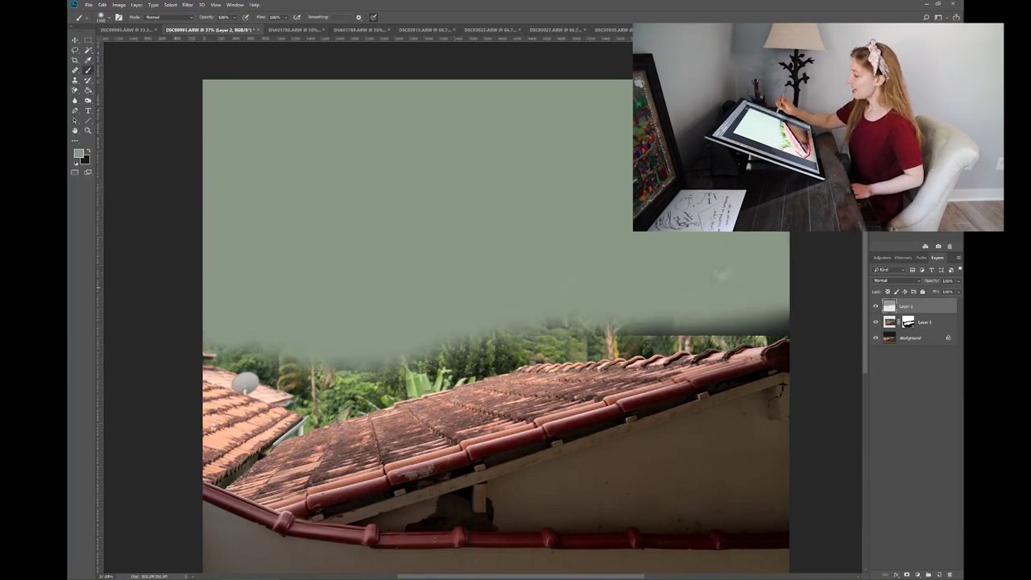
- Switch to a small, harder brush and paint grey-green down to the ridge tiles at the roof's right end
{"action": "scroll", "coordinate": [781, 260], "scroll_direction": "up", "scroll_amount": 5}
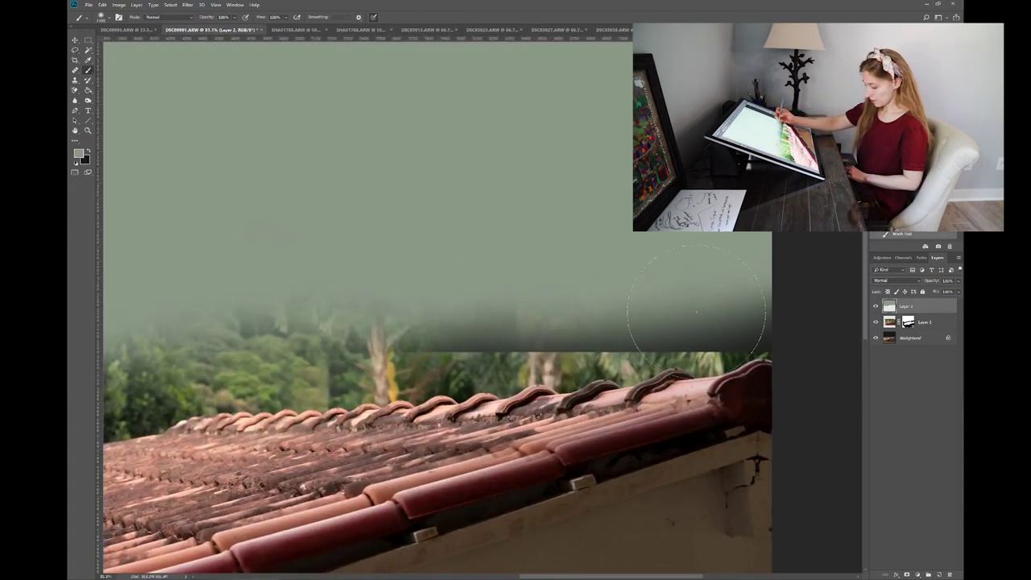
{"action": "right_click", "coordinate": [692, 298]}
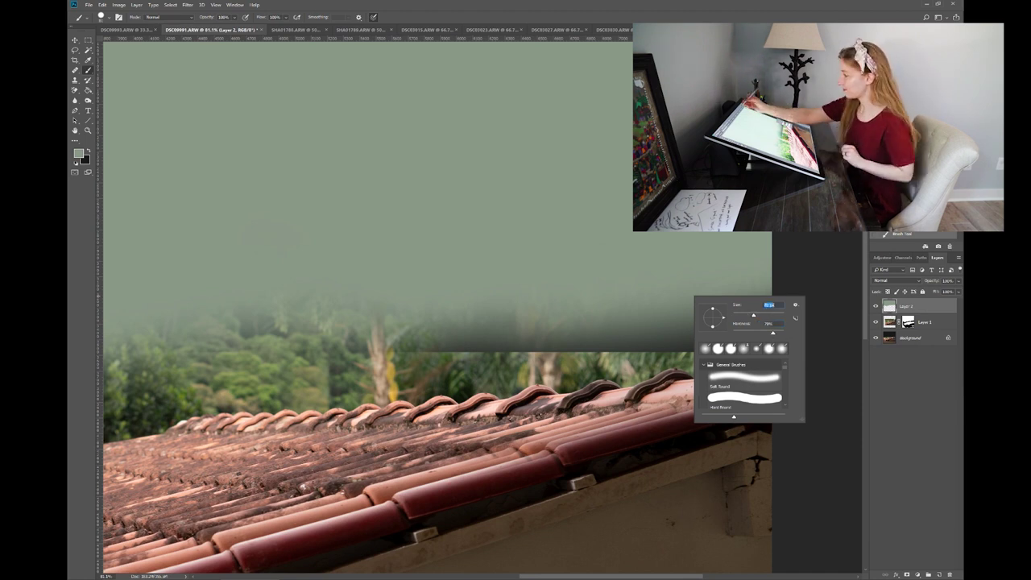
{"action": "left_click", "coordinate": [720, 12]}
{"action": "mouse_move", "coordinate": [715, 266]}
{"action": "left_mouse_down"}
{"action": "mouse_move", "coordinate": [703, 366]}
{"action": "mouse_move", "coordinate": [721, 294]}
{"action": "mouse_move", "coordinate": [706, 330]}
{"action": "left_mouse_up"}
{"action": "mouse_move", "coordinate": [717, 271]}
{"action": "left_mouse_down"}
{"action": "mouse_move", "coordinate": [752, 260]}
{"action": "mouse_move", "coordinate": [744, 332]}
{"action": "mouse_move", "coordinate": [753, 308]}
{"action": "mouse_move", "coordinate": [749, 333]}
{"action": "mouse_move", "coordinate": [777, 333]}
{"action": "mouse_move", "coordinate": [739, 330]}
{"action": "left_mouse_up"}
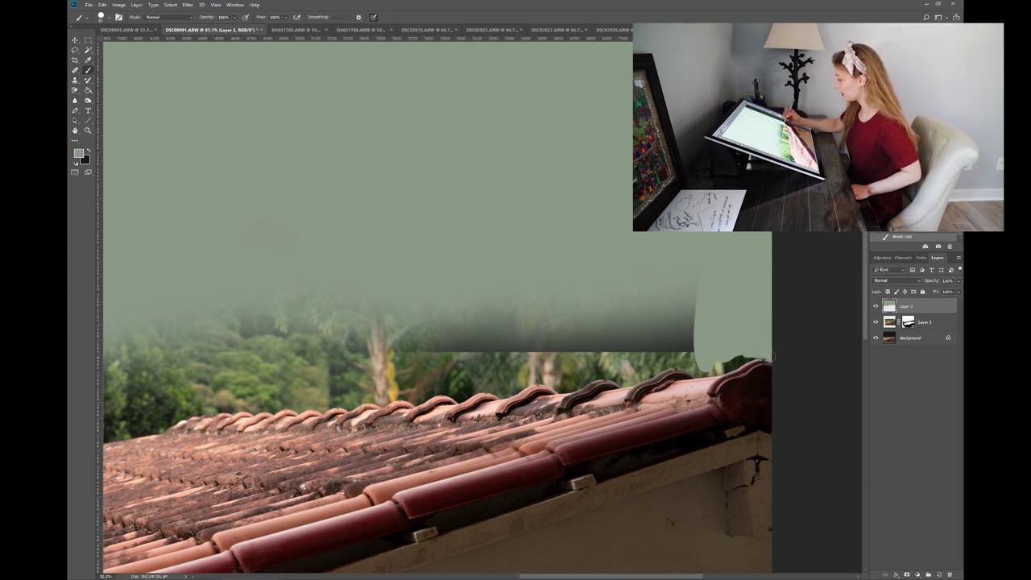
{"action": "mouse_move", "coordinate": [754, 359]}
{"action": "left_mouse_down"}
{"action": "mouse_move", "coordinate": [678, 370]}
{"action": "mouse_move", "coordinate": [686, 353]}
{"action": "left_mouse_up"}
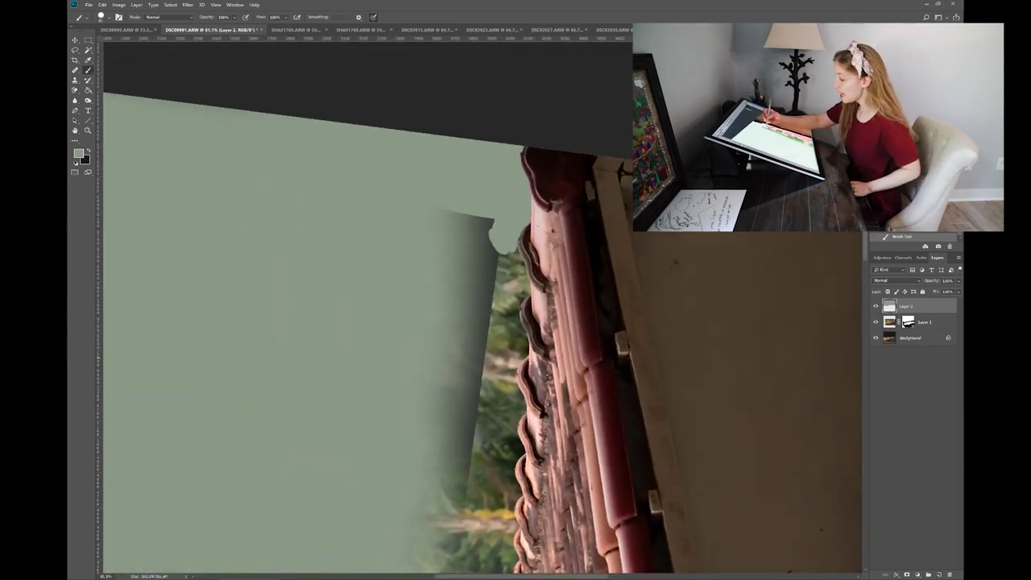
- Paint grey-green closely along the ridge tiles and the roof's upper edge, covering the trees directly behind them
{"action": "left_click_drag", "start_coordinate": [508, 242], "coordinate": [515, 264]}
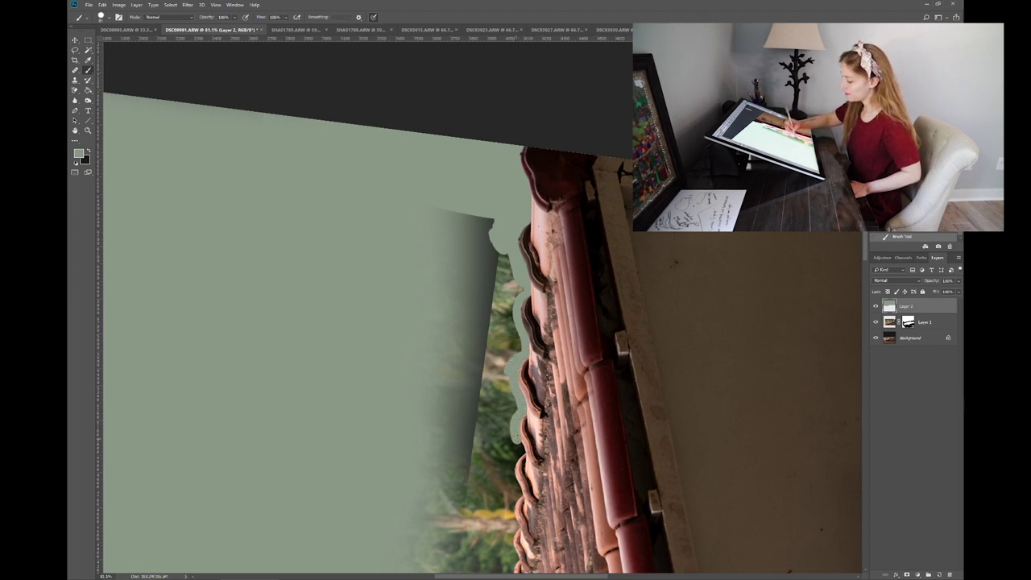
{"action": "left_click_drag", "start_coordinate": [524, 550], "coordinate": [573, 370]}
{"action": "mouse_move", "coordinate": [567, 275]}
{"action": "left_mouse_down"}
{"action": "mouse_move", "coordinate": [552, 511]}
{"action": "mouse_move", "coordinate": [536, 313]}
{"action": "left_mouse_up"}
{"action": "left_click_drag", "start_coordinate": [537, 305], "coordinate": [569, 508]}
{"action": "mouse_move", "coordinate": [568, 512]}
{"action": "left_mouse_down"}
{"action": "mouse_move", "coordinate": [516, 360]}
{"action": "mouse_move", "coordinate": [526, 403]}
{"action": "left_mouse_up"}
{"action": "key", "text": "ctrl+z"}
{"action": "right_click", "coordinate": [514, 333]}
{"action": "mouse_move", "coordinate": [517, 333]}
{"action": "left_mouse_down"}
{"action": "mouse_move", "coordinate": [538, 470]}
{"action": "mouse_move", "coordinate": [525, 241]}
{"action": "left_mouse_up"}
{"action": "mouse_move", "coordinate": [527, 246]}
{"action": "left_mouse_down"}
{"action": "mouse_move", "coordinate": [565, 471]}
{"action": "mouse_move", "coordinate": [526, 345]}
{"action": "left_mouse_up"}
{"action": "mouse_move", "coordinate": [526, 342]}
{"action": "left_mouse_down"}
{"action": "mouse_move", "coordinate": [541, 363]}
{"action": "mouse_move", "coordinate": [467, 260]}
{"action": "left_mouse_up"}
{"action": "left_click_drag", "start_coordinate": [467, 260], "coordinate": [545, 366]}
{"action": "mouse_move", "coordinate": [483, 286]}
{"action": "left_mouse_down"}
{"action": "mouse_move", "coordinate": [458, 319]}
{"action": "mouse_move", "coordinate": [436, 296]}
{"action": "left_mouse_up"}
{"action": "mouse_move", "coordinate": [456, 330]}
{"action": "left_mouse_down"}
{"action": "mouse_move", "coordinate": [575, 200]}
{"action": "mouse_move", "coordinate": [482, 359]}
{"action": "mouse_move", "coordinate": [462, 328]}
{"action": "mouse_move", "coordinate": [459, 340]}
{"action": "left_mouse_up"}
- Enlarge the brush and fill the remaining tree areas above the roofs with the same grey-green
{"action": "key", "text": "]"}
{"action": "key", "text": "]"}
{"action": "key", "text": "]"}
{"action": "key", "text": "]"}
{"action": "key", "text": "]"}
{"action": "key", "text": "]"}
{"action": "mouse_move", "coordinate": [313, 145]}
{"action": "left_mouse_down"}
{"action": "mouse_move", "coordinate": [353, 198]}
{"action": "mouse_move", "coordinate": [396, 157]}
{"action": "mouse_move", "coordinate": [619, 274]}
{"action": "left_mouse_up"}
{"action": "mouse_move", "coordinate": [541, 296]}
{"action": "left_mouse_down"}
{"action": "mouse_move", "coordinate": [625, 224]}
{"action": "mouse_move", "coordinate": [541, 270]}
{"action": "left_mouse_up"}
{"action": "left_click_drag", "start_coordinate": [773, 161], "coordinate": [541, 286]}
{"action": "left_click_drag", "start_coordinate": [592, 261], "coordinate": [826, 309]}
{"action": "mouse_move", "coordinate": [722, 238]}
{"action": "left_mouse_down"}
{"action": "mouse_move", "coordinate": [715, 264]}
{"action": "mouse_move", "coordinate": [391, 327]}
{"action": "left_mouse_up"}
{"action": "mouse_move", "coordinate": [346, 346]}
{"action": "left_mouse_down"}
{"action": "mouse_move", "coordinate": [441, 326]}
{"action": "mouse_move", "coordinate": [511, 402]}
{"action": "mouse_move", "coordinate": [813, 393]}
{"action": "left_mouse_up"}
{"action": "left_click_drag", "start_coordinate": [773, 340], "coordinate": [596, 392]}
{"action": "left_click_drag", "start_coordinate": [733, 364], "coordinate": [431, 369]}
{"action": "scroll", "coordinate": [516, 322], "scroll_direction": "down", "scroll_amount": 5}
{"action": "scroll", "coordinate": [483, 363], "scroll_direction": "up", "scroll_amount": 5}
{"action": "key", "text": "["}
{"action": "key", "text": "["}
{"action": "key", "text": "["}
{"action": "key", "text": "["}
{"action": "key", "text": "["}
{"action": "key", "text": "["}
- Add a white layer mask to the painted sky layer and reset the canvas rotation to 0°
{"action": "key", "text": "ctrl+0"}
{"action": "key", "text": "d"}
{"action": "left_click", "coordinate": [907, 575]}
{"action": "scroll", "coordinate": [483, 308], "scroll_direction": "down", "scroll_amount": 5}
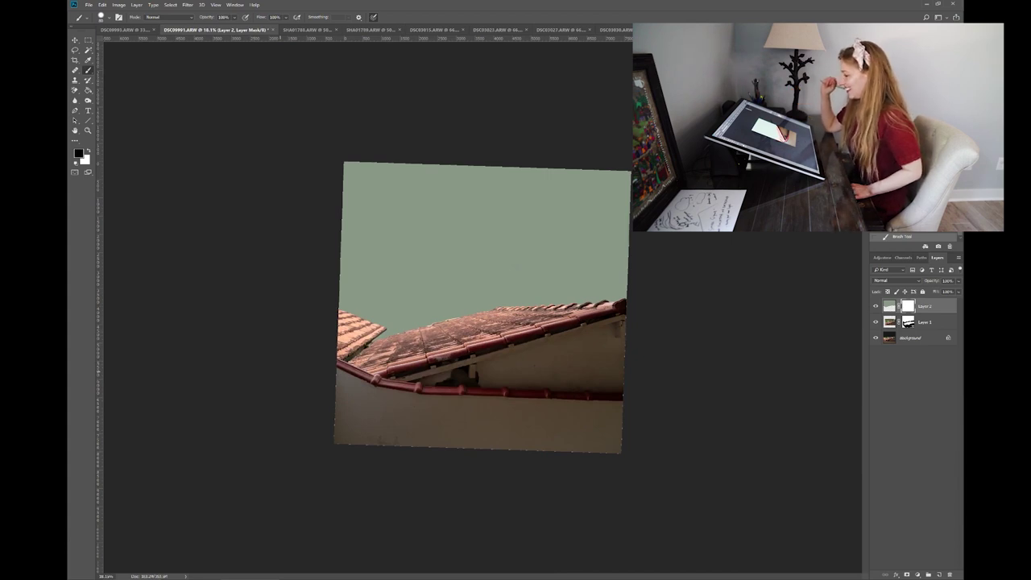
{"action": "key", "text": "r"}
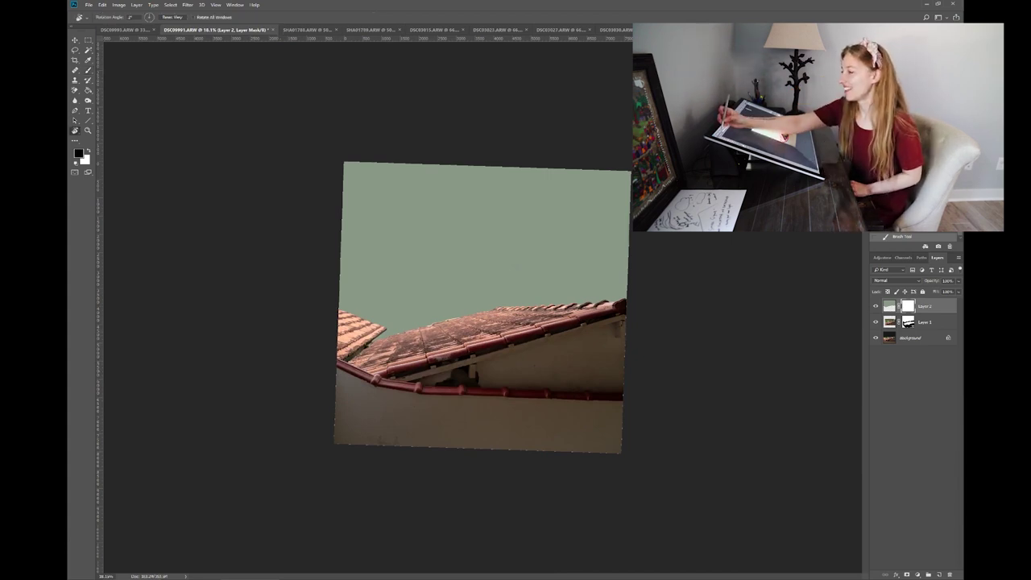
{"action": "left_click", "coordinate": [173, 17]}
{"action": "scroll", "coordinate": [483, 308], "scroll_direction": "up", "scroll_amount": 5}
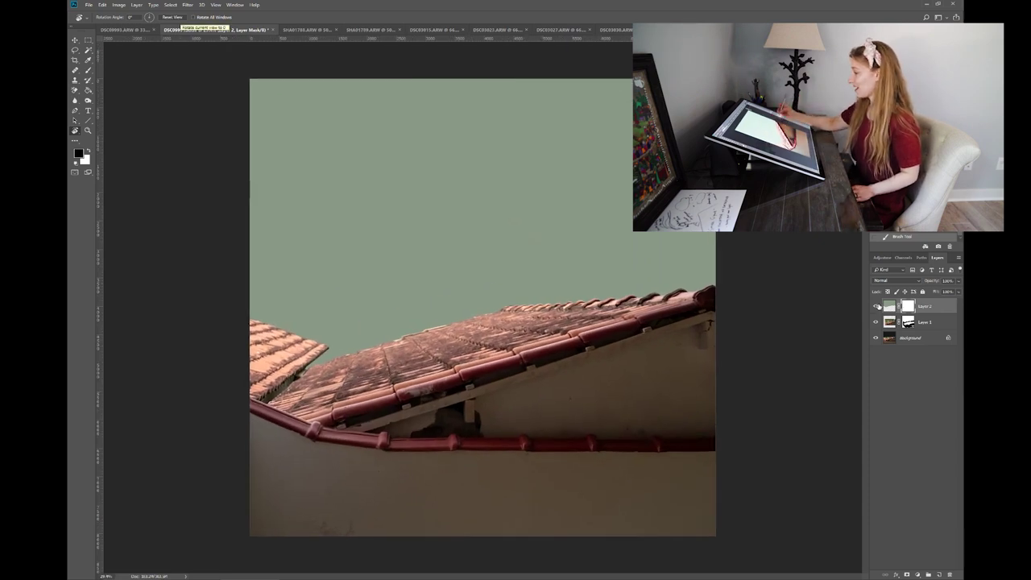
- Toggle the painted sky layer off and on to compare it with the original tree background
{"action": "left_click", "coordinate": [876, 306]}
{"action": "left_click", "coordinate": [876, 306]}
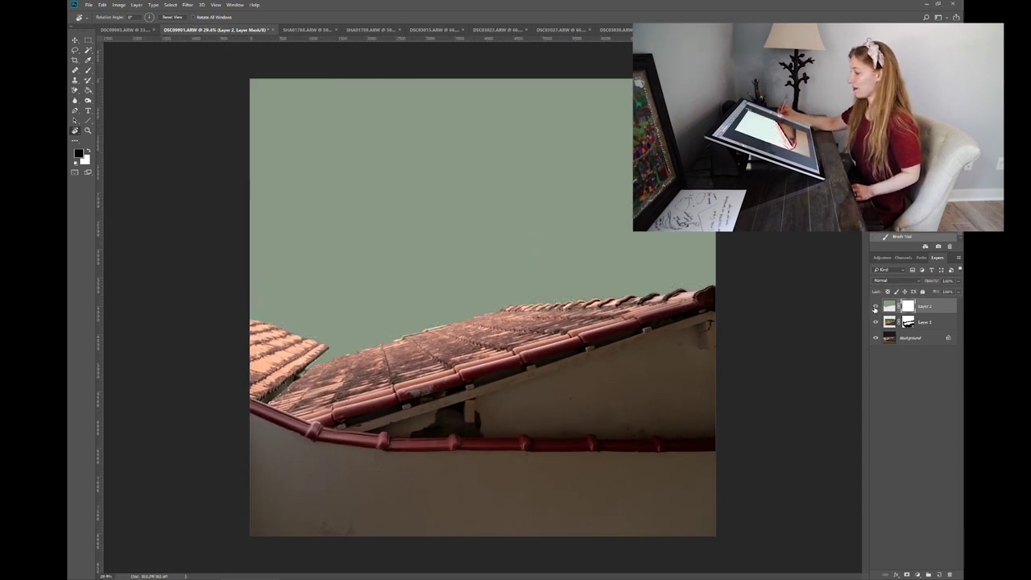
{"action": "left_click", "coordinate": [875, 306]}
{"action": "left_click", "coordinate": [876, 306]}
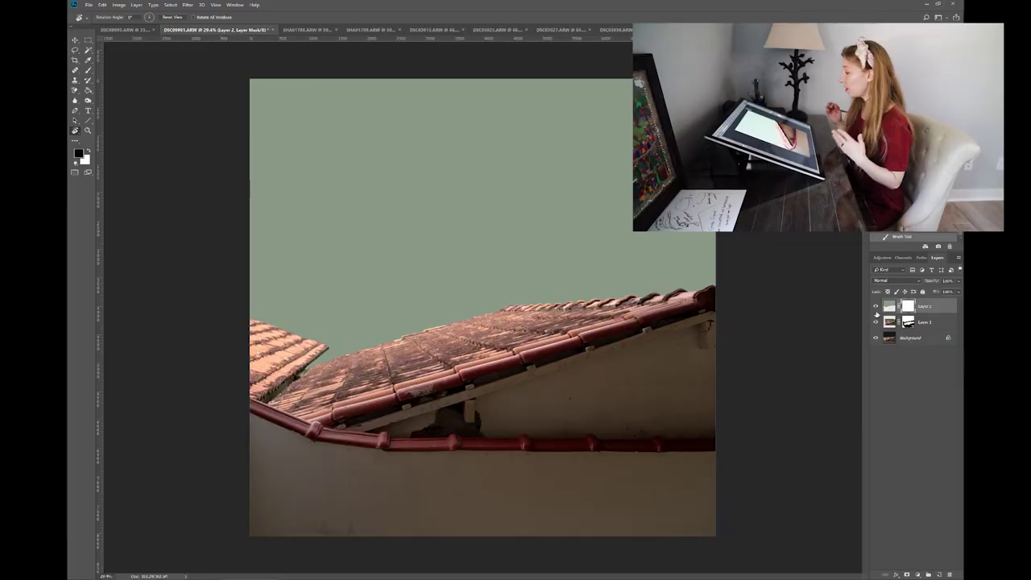
- On a new layer, paint a faint grey-green haze over the roofs' upper edges with a soft brush at 24% opacity and compare the effect
{"action": "left_click", "coordinate": [939, 574]}
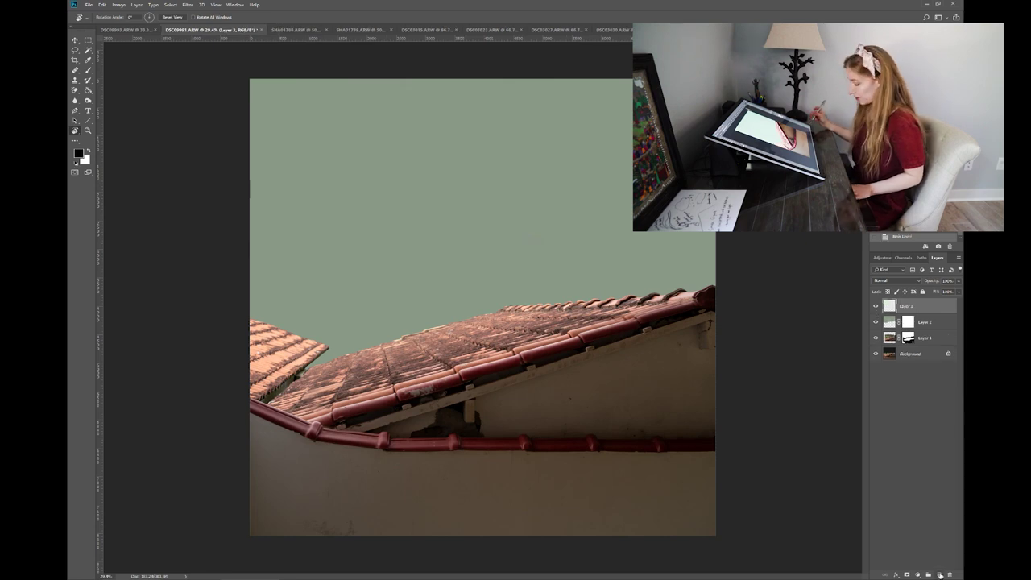
{"action": "key", "text": "b"}
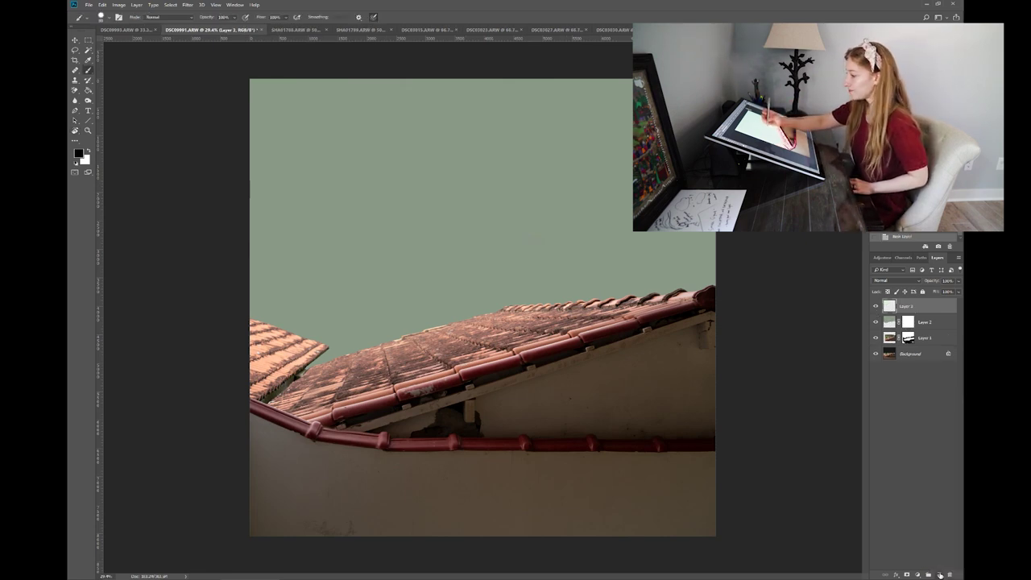
{"action": "left_click", "coordinate": [496, 240], "text": "alt"}
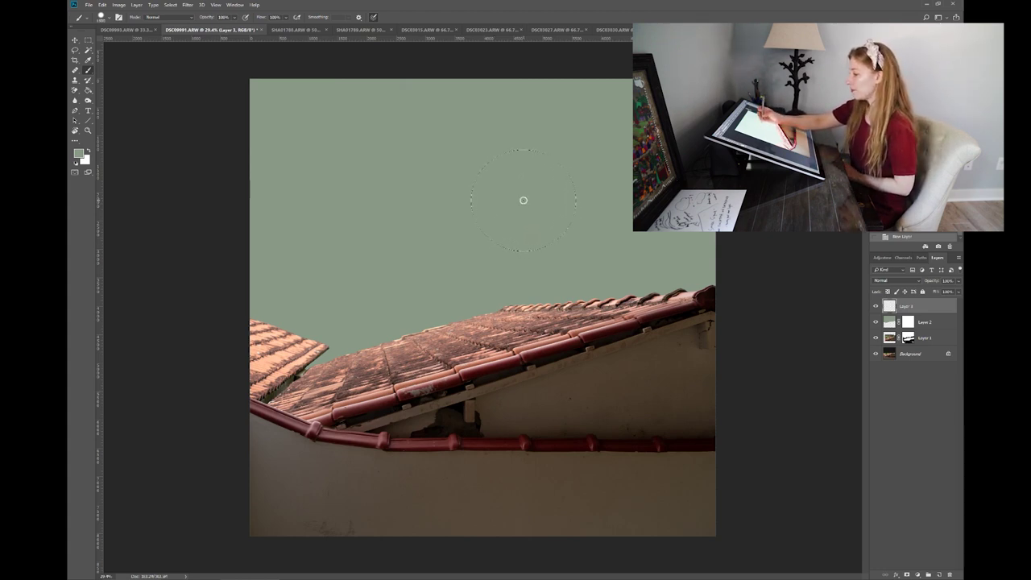
{"action": "right_click", "coordinate": [526, 199]}
{"action": "left_click", "coordinate": [597, 234]}
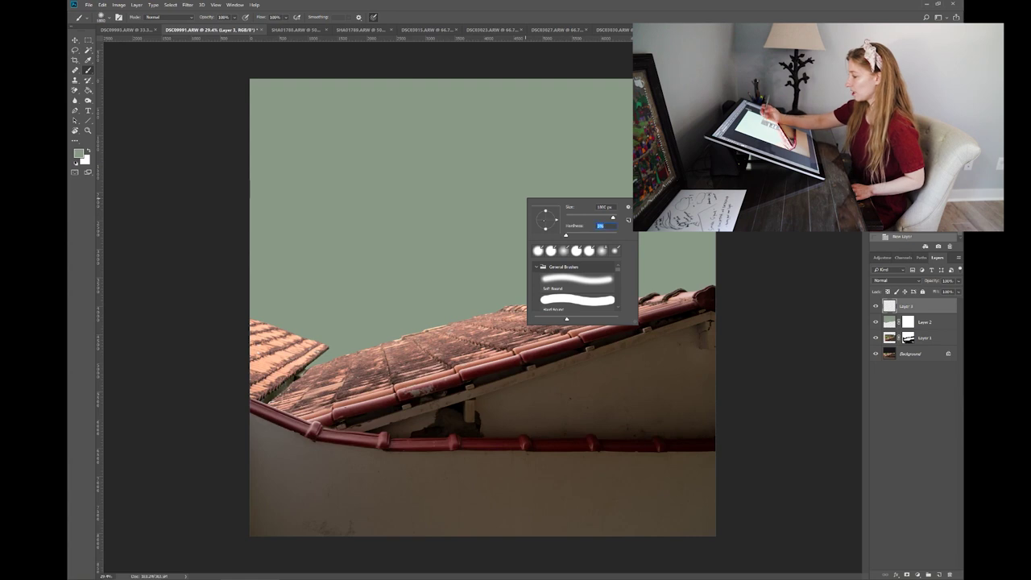
{"action": "left_click", "coordinate": [208, 18]}
{"action": "left_click_drag", "start_coordinate": [212, 18], "coordinate": [184, 17]}
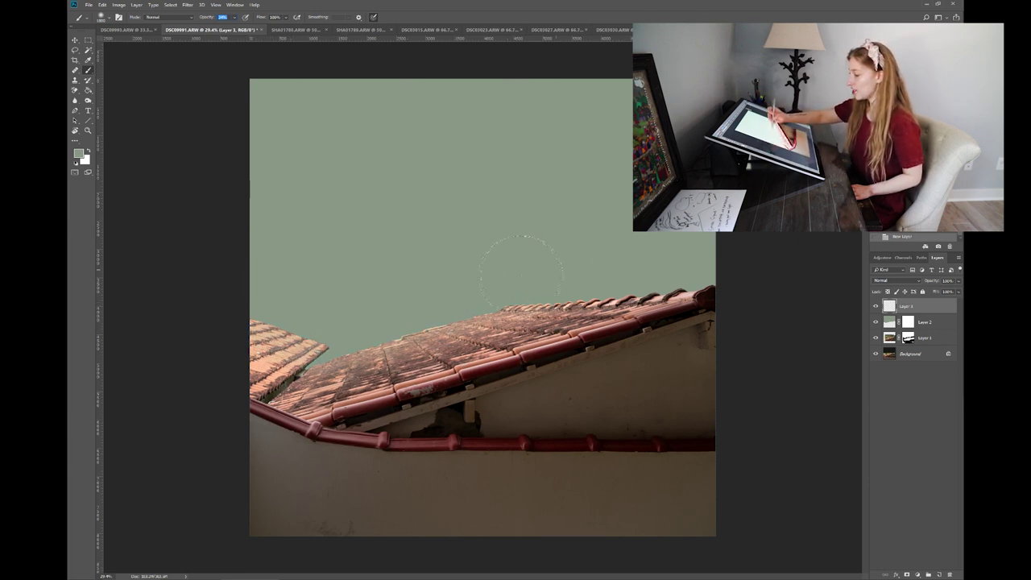
{"action": "left_click_drag", "start_coordinate": [598, 278], "coordinate": [755, 262]}
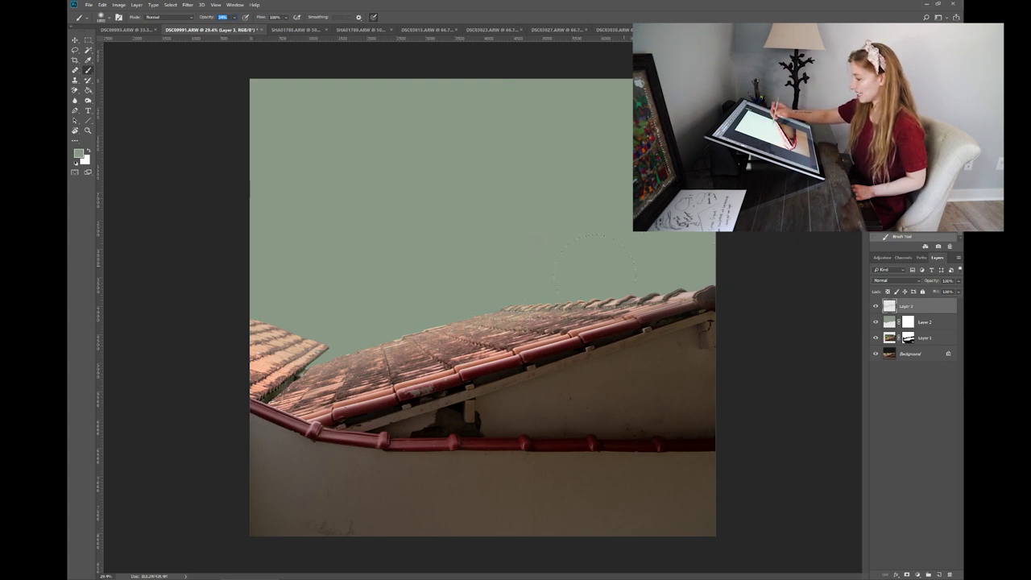
{"action": "mouse_move", "coordinate": [411, 317]}
{"action": "left_mouse_down"}
{"action": "mouse_move", "coordinate": [389, 330]}
{"action": "mouse_move", "coordinate": [311, 326]}
{"action": "mouse_move", "coordinate": [220, 302]}
{"action": "left_mouse_up"}
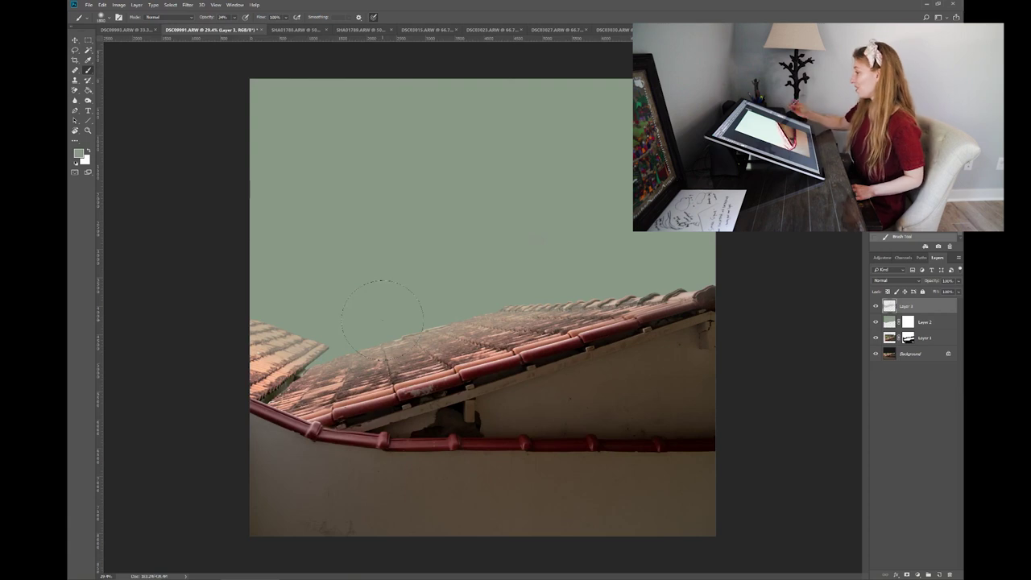
{"action": "left_click", "coordinate": [876, 306]}
{"action": "left_click", "coordinate": [876, 306]}
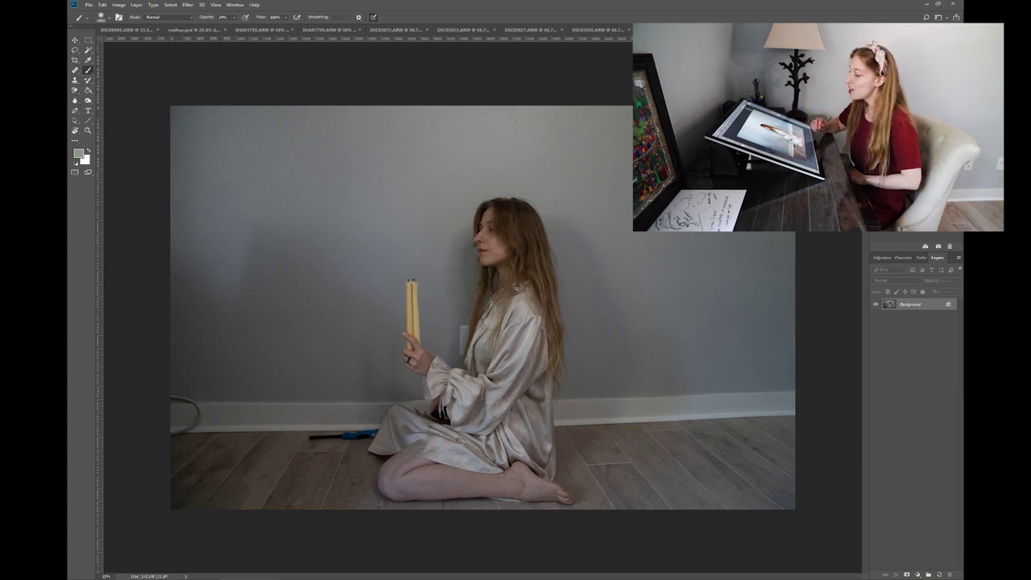
- Draw a loose lasso selection around the seated woman and the candles she holds in the portrait photo
{"action": "key", "text": "l"}
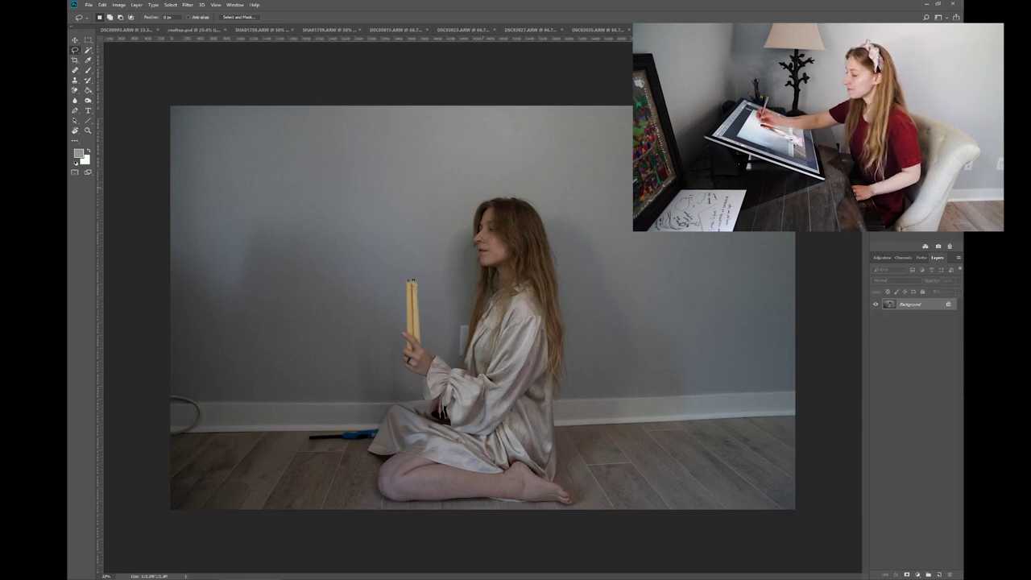
{"action": "left_click_drag", "start_coordinate": [461, 243], "coordinate": [457, 312]}
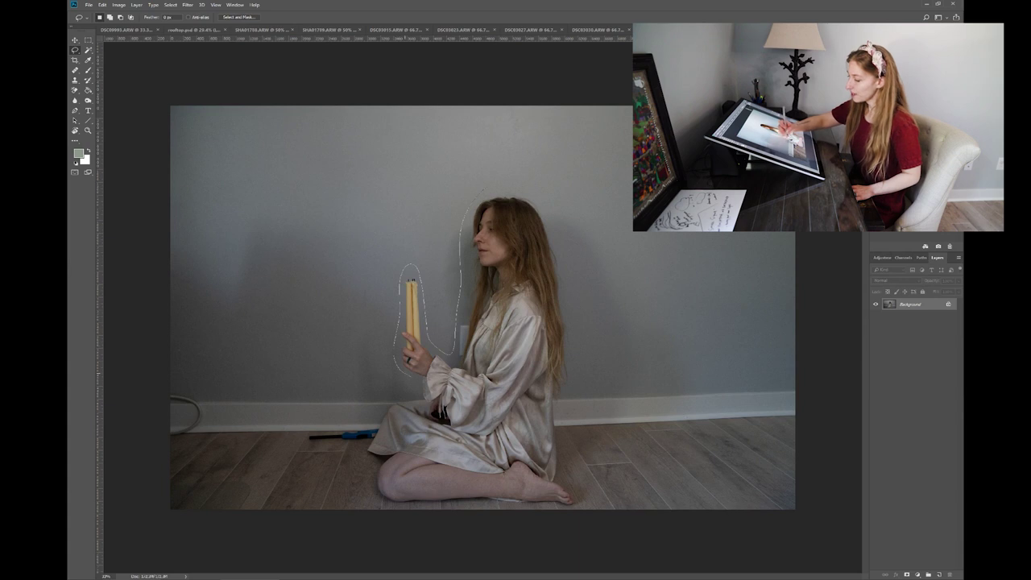
{"action": "left_click_drag", "start_coordinate": [369, 436], "coordinate": [364, 459]}
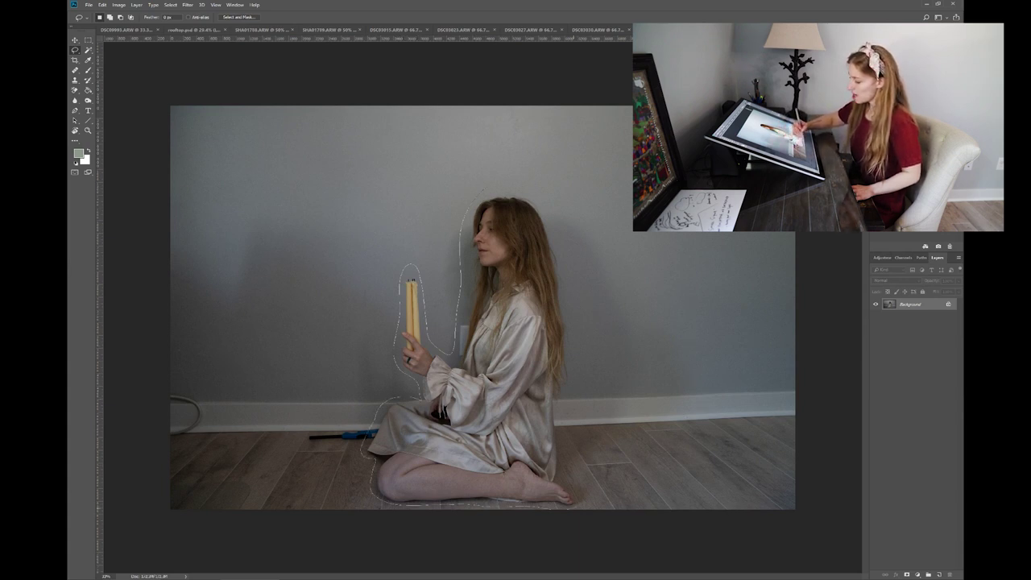
{"action": "mouse_move", "coordinate": [564, 459]}
{"action": "left_mouse_down"}
{"action": "mouse_move", "coordinate": [563, 428]}
{"action": "mouse_move", "coordinate": [577, 341]}
{"action": "left_mouse_up"}
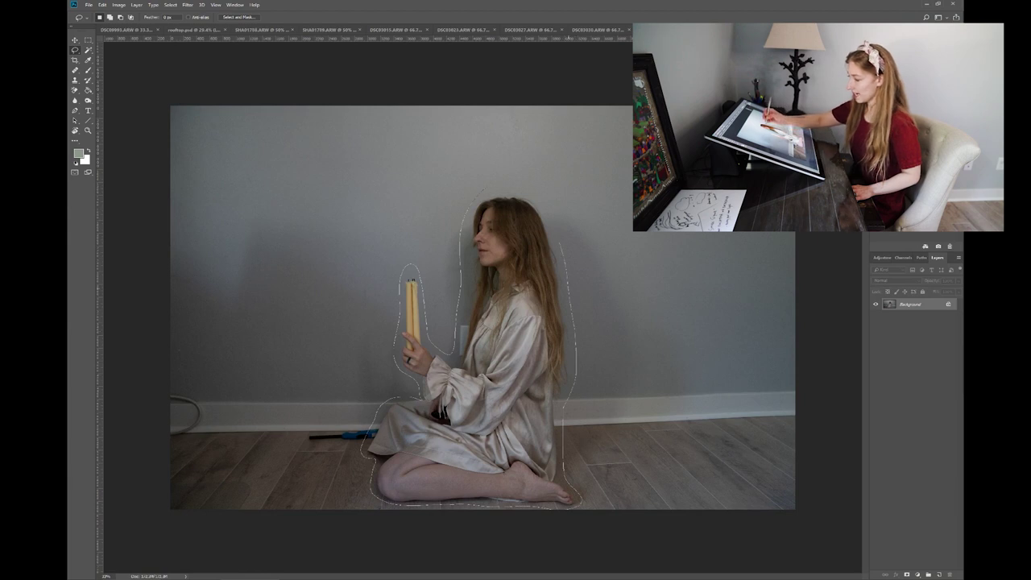
{"action": "left_click_drag", "start_coordinate": [542, 205], "coordinate": [529, 194]}
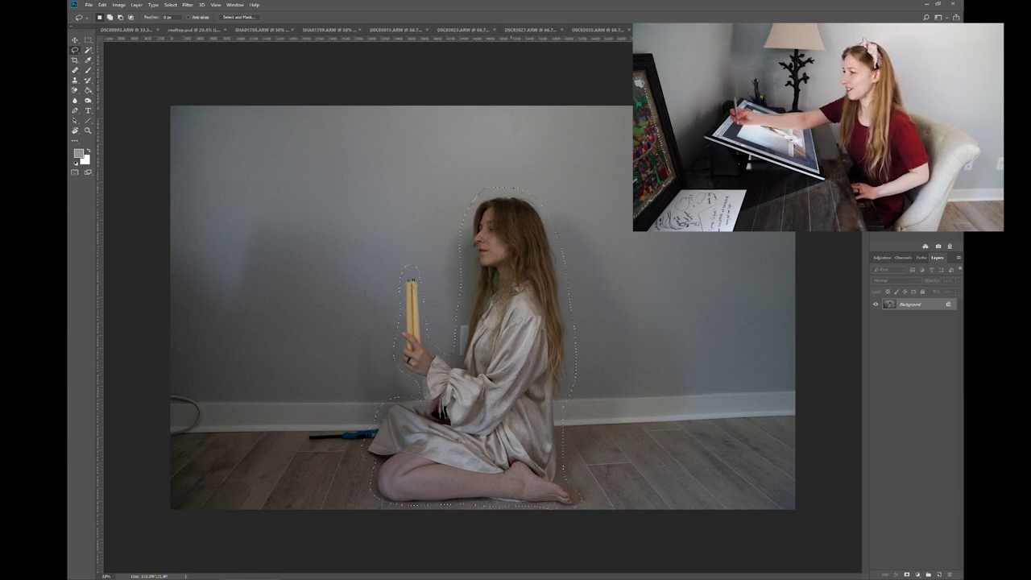
- Copy the selected woman and paste her into rooftop.psd as a new layer
{"action": "key", "text": "ctrl+c"}
{"action": "left_click", "coordinate": [191, 30]}
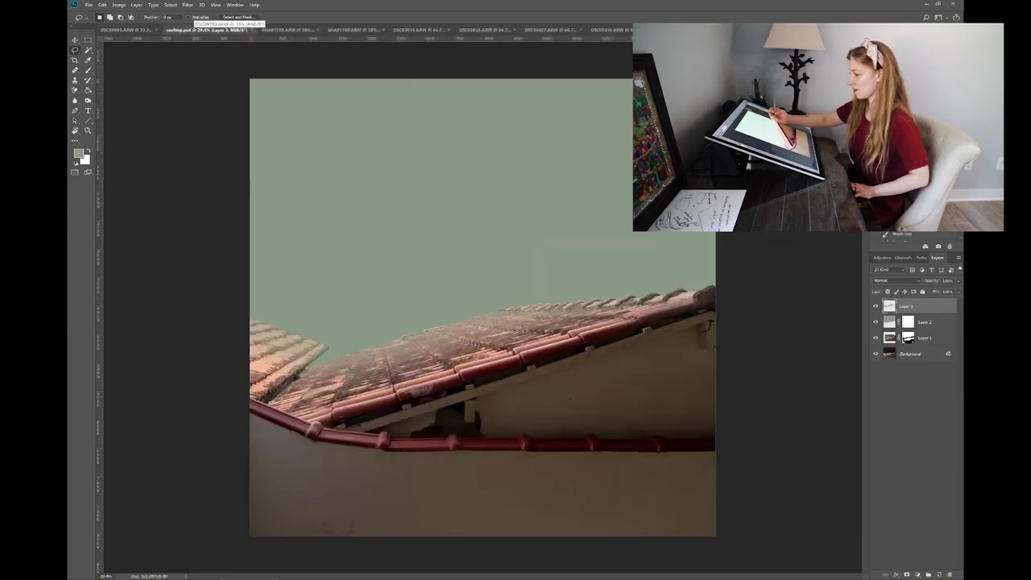
{"action": "key", "text": "ctrl+v"}
- Scale the pasted woman down to about 62%, tilt her about 9° counter-clockwise and seat her on the tiled roof slope
{"action": "key", "text": "ctrl+t"}
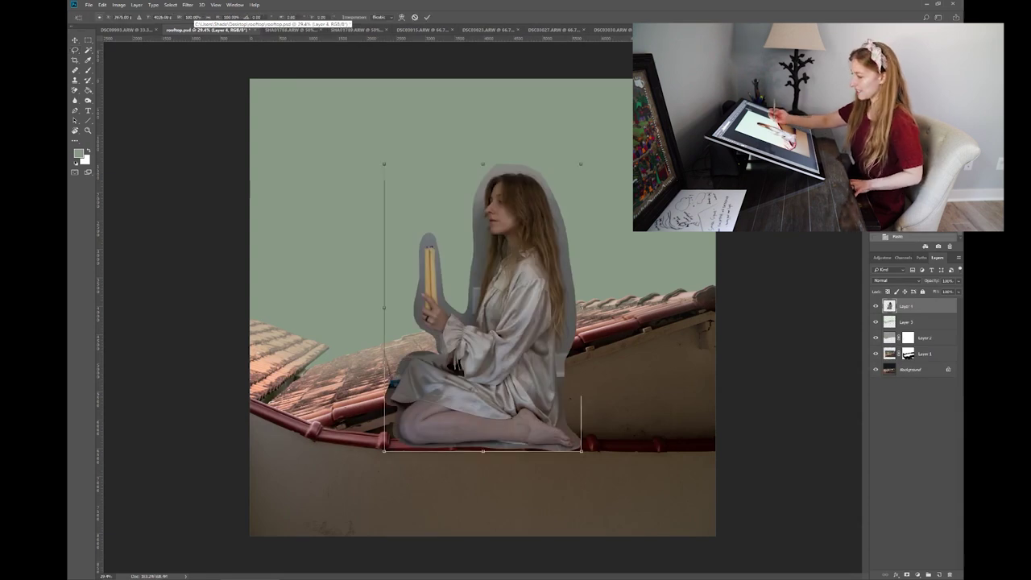
{"action": "left_click_drag", "start_coordinate": [574, 166], "coordinate": [511, 249]}
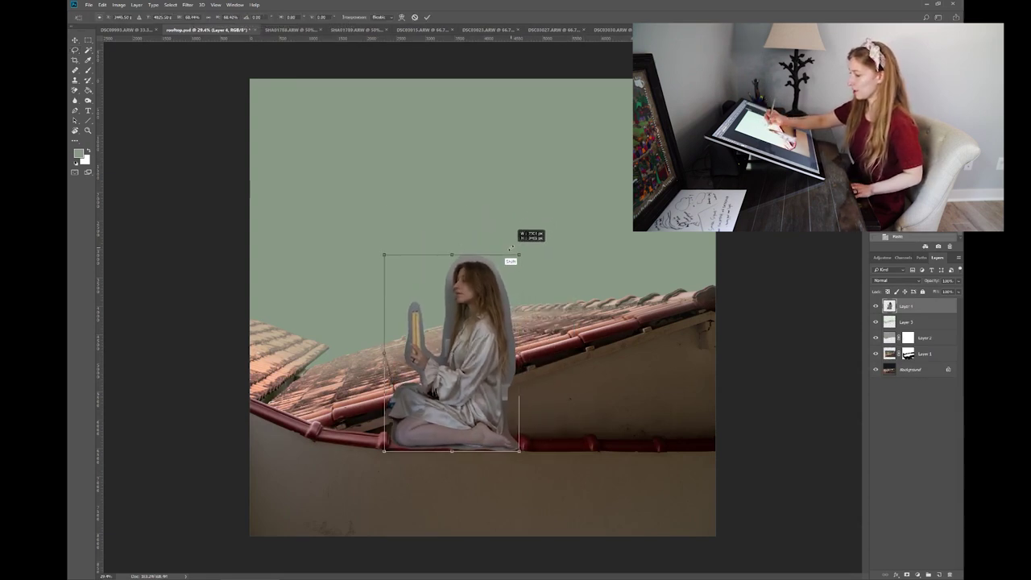
{"action": "left_click_drag", "start_coordinate": [487, 365], "coordinate": [520, 271]}
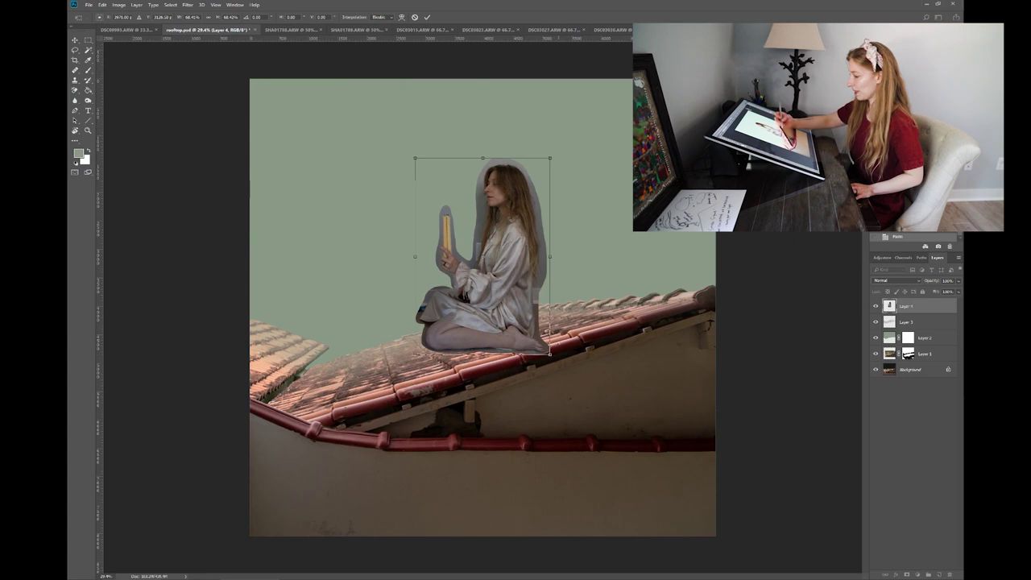
{"action": "left_click_drag", "start_coordinate": [559, 369], "coordinate": [567, 349]}
{"action": "left_click_drag", "start_coordinate": [527, 314], "coordinate": [512, 315]}
{"action": "left_click_drag", "start_coordinate": [518, 151], "coordinate": [509, 172]}
{"action": "left_click_drag", "start_coordinate": [495, 304], "coordinate": [505, 299]}
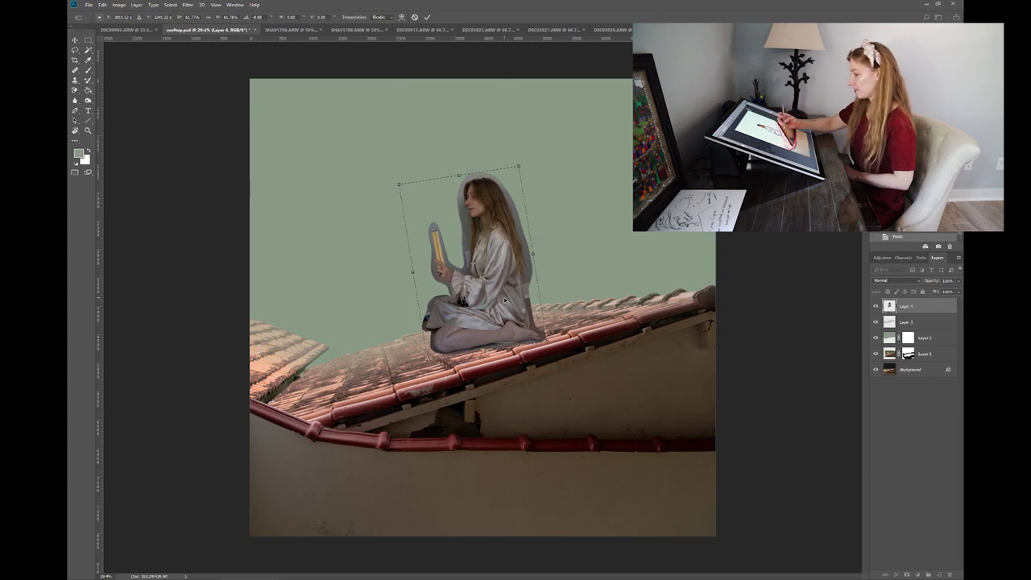
{"action": "key", "text": "Return"}
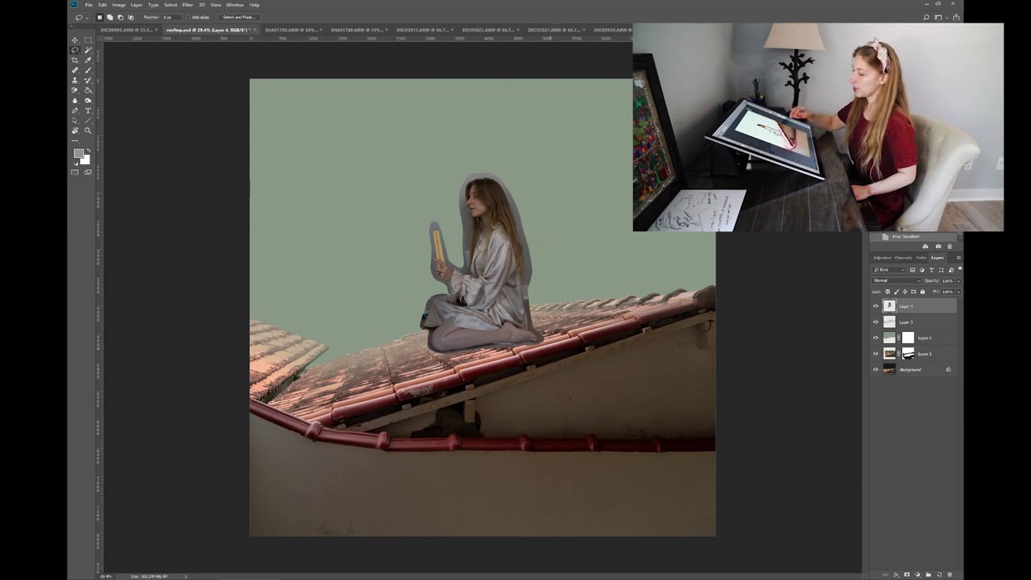
{"action": "scroll", "coordinate": [451, 289], "scroll_direction": "up", "scroll_amount": 5}
{"action": "scroll", "coordinate": [483, 306], "scroll_direction": "up", "scroll_amount": 1}
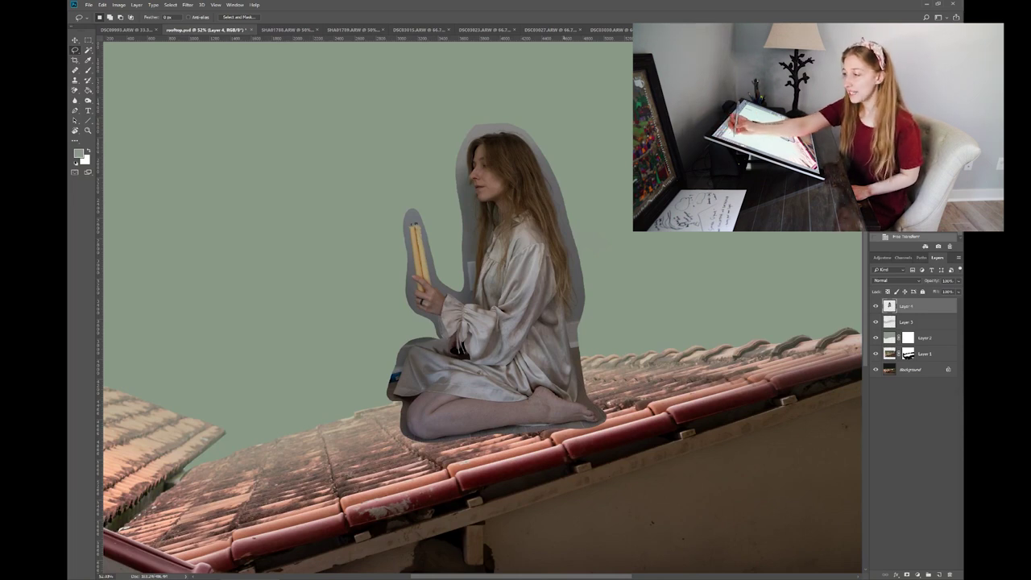
- Warp the pasted woman so her legs and feet follow the roof slope and her head is slightly wider
{"action": "left_click", "coordinate": [103, 5]}
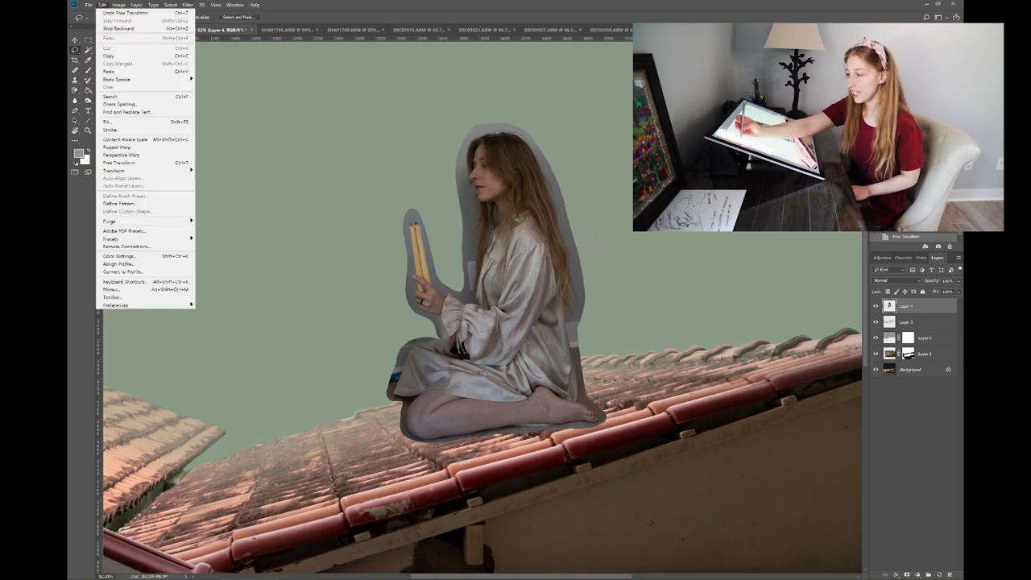
{"action": "mouse_move", "coordinate": [115, 171]}
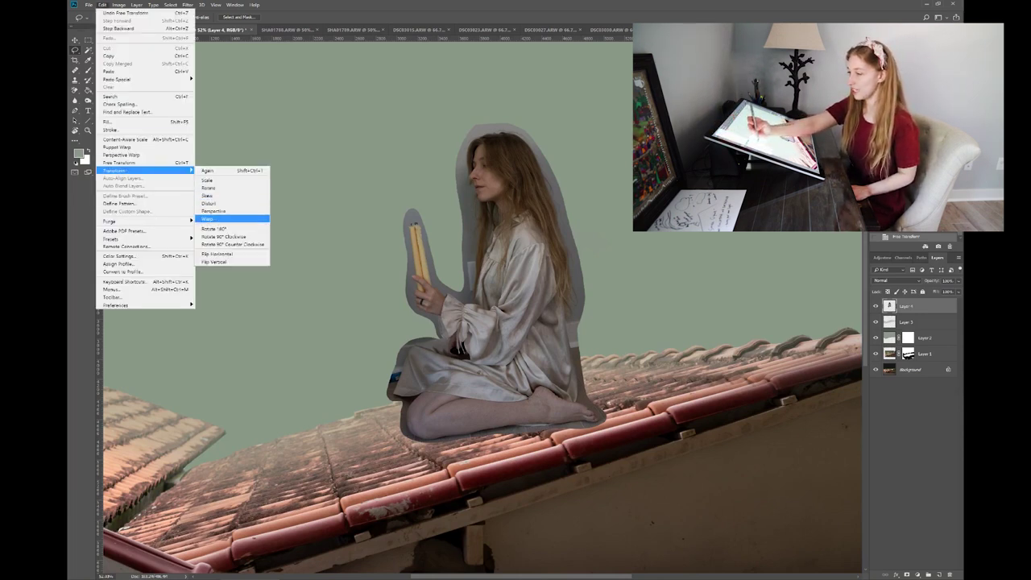
{"action": "left_click", "coordinate": [209, 218]}
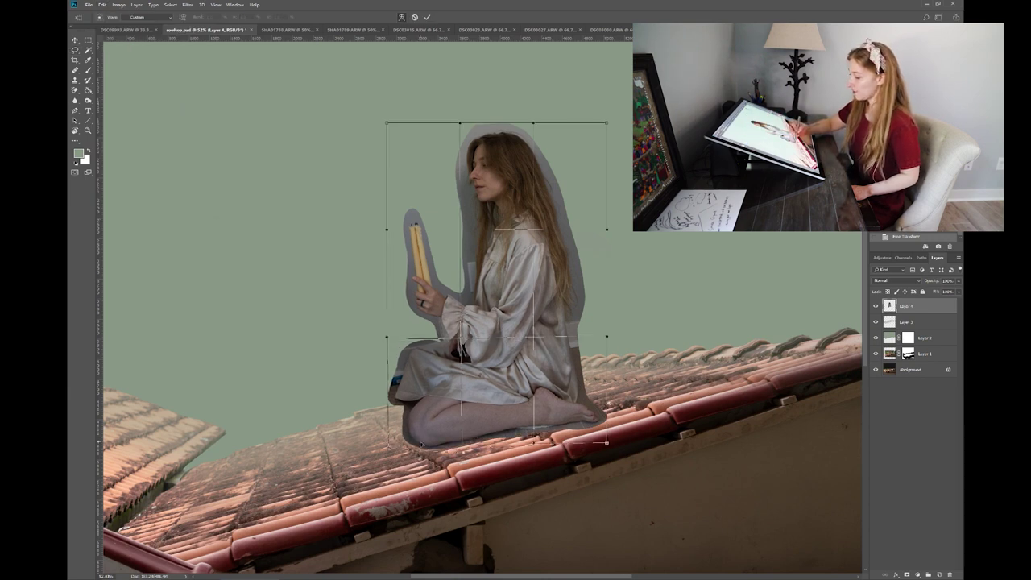
{"action": "left_click_drag", "start_coordinate": [607, 441], "coordinate": [606, 418]}
{"action": "left_click_drag", "start_coordinate": [414, 437], "coordinate": [418, 441]}
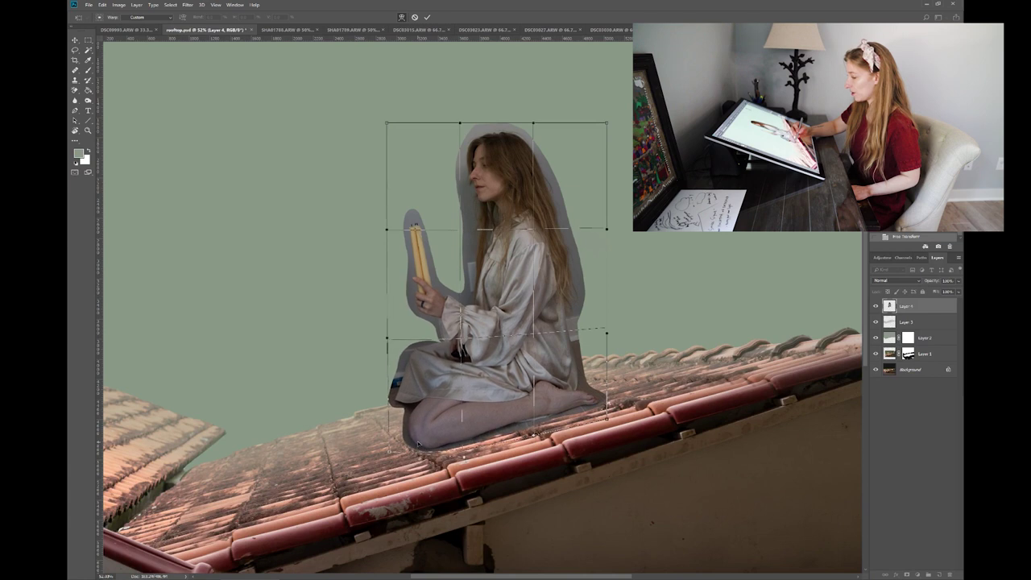
{"action": "left_click_drag", "start_coordinate": [460, 127], "coordinate": [463, 128]}
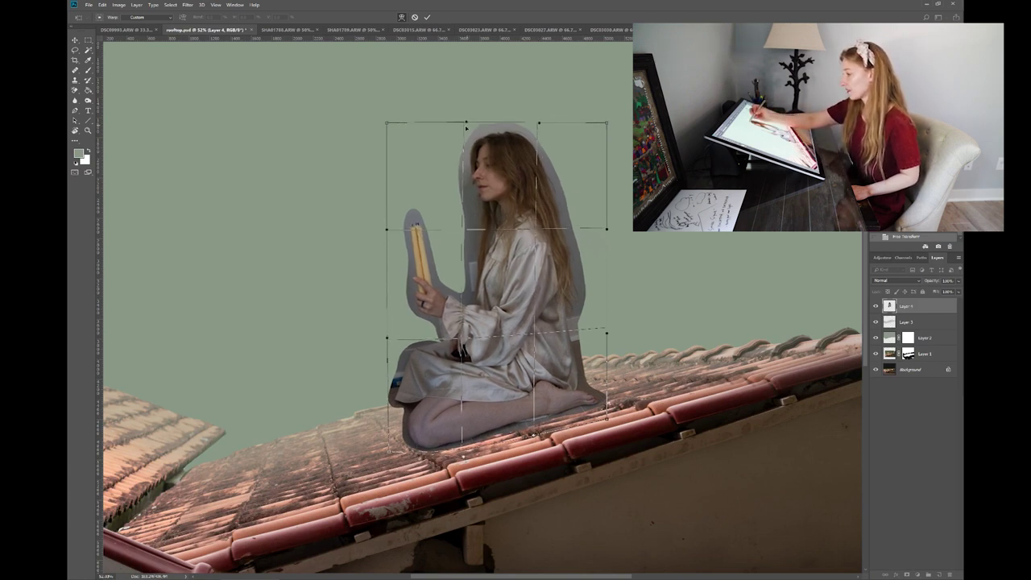
{"action": "left_click_drag", "start_coordinate": [536, 128], "coordinate": [550, 129]}
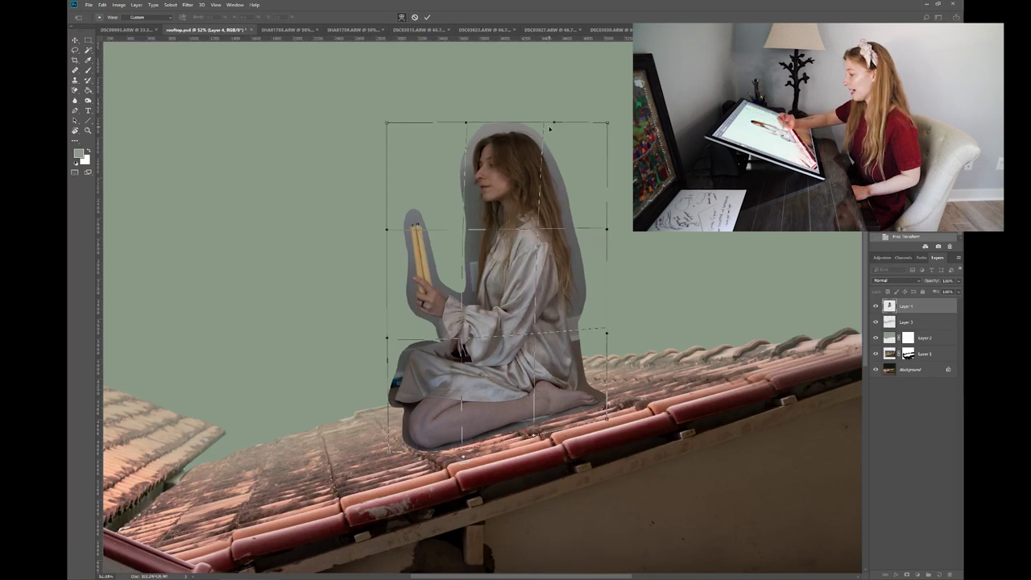
{"action": "key", "text": "Return"}
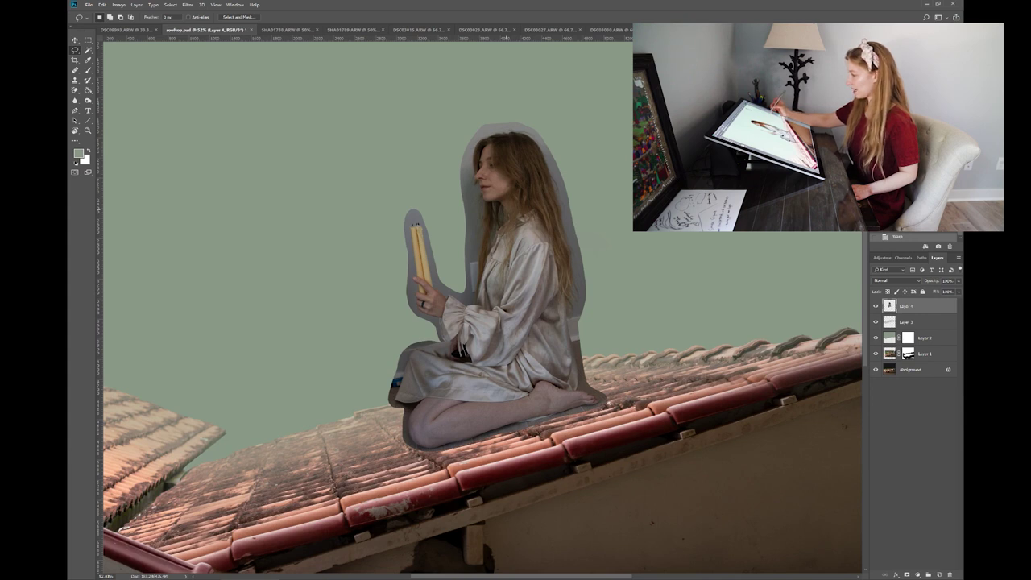
- Compare the seated woman before and after the warp
{"action": "left_click", "coordinate": [899, 229]}
{"action": "left_click", "coordinate": [900, 238]}
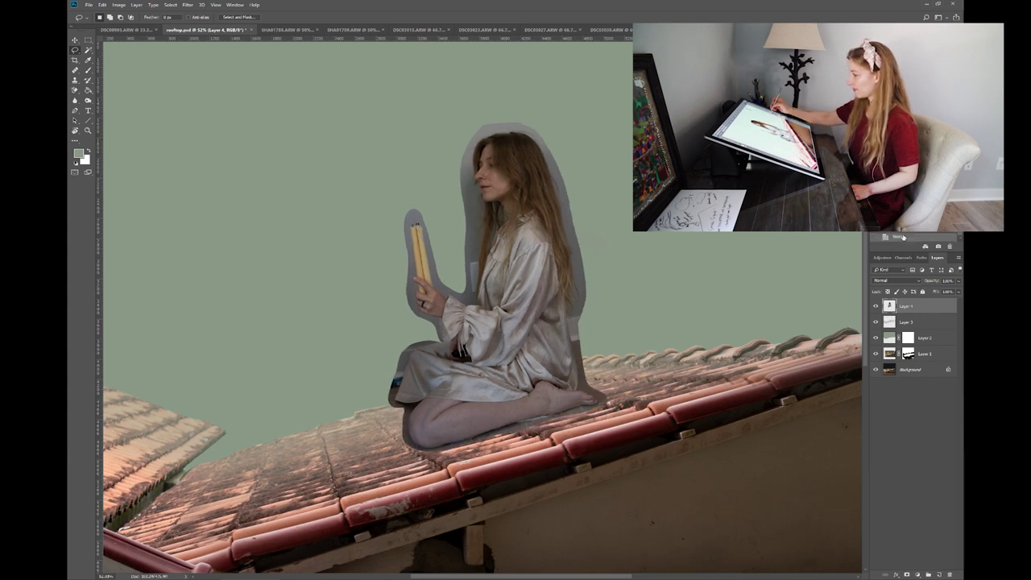
{"action": "key", "text": "ctrl+z"}
{"action": "key", "text": "ctrl+z"}
{"action": "key", "text": "ctrl+z"}
{"action": "key", "text": "ctrl+z"}
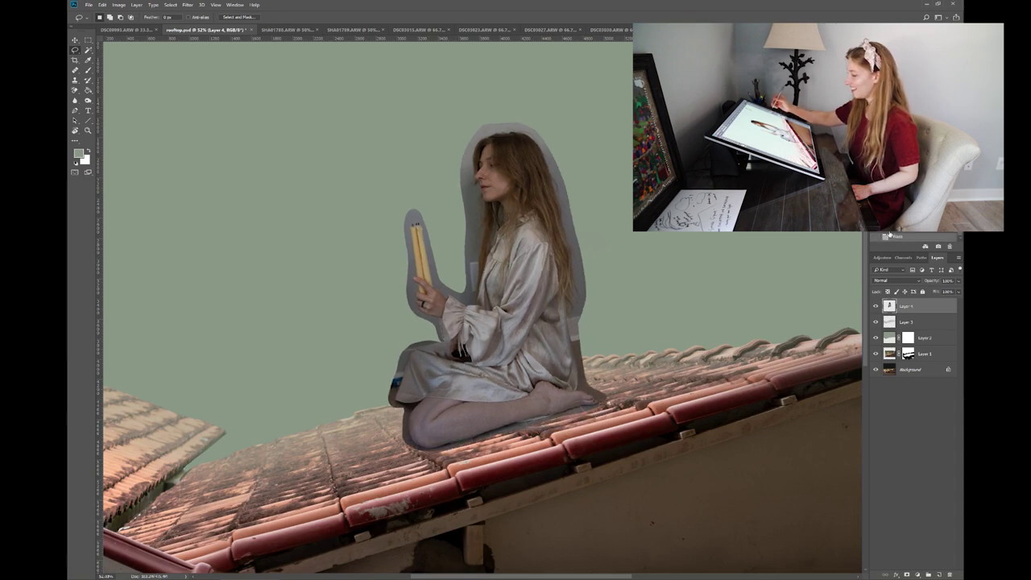
- Crop the composite so the frame shifts upward, adding an empty strip above the sky and trimming the wall below the roofs
{"action": "scroll", "coordinate": [491, 323], "scroll_direction": "up", "scroll_amount": 2}
{"action": "scroll", "coordinate": [491, 322], "scroll_direction": "down", "scroll_amount": 8}
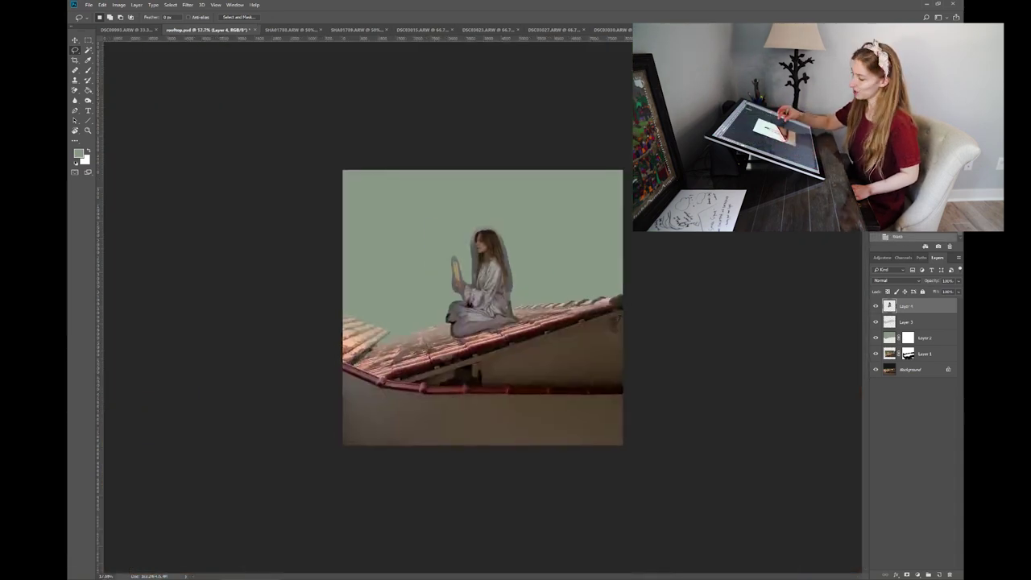
{"action": "key", "text": "ctrl+plus"}
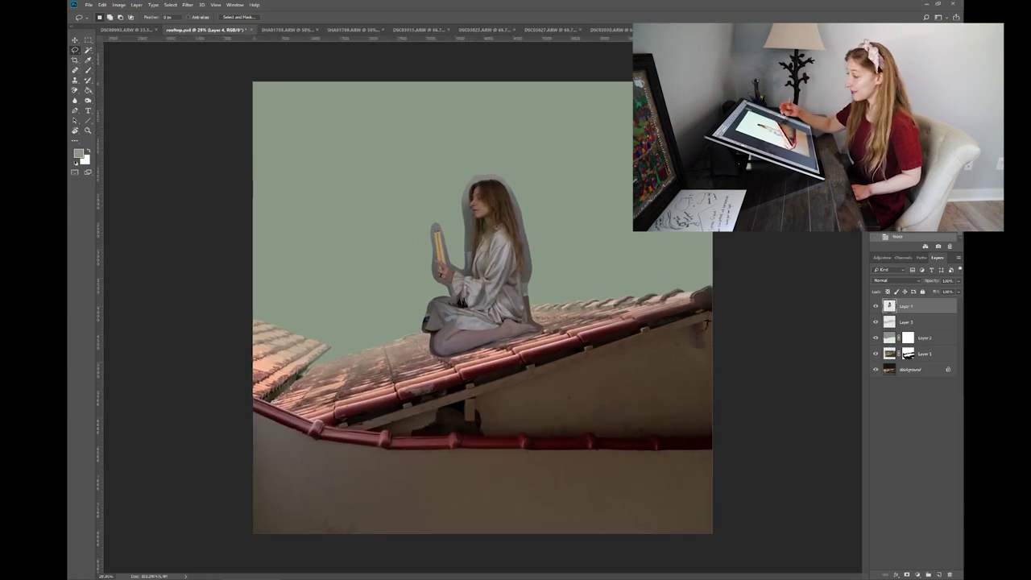
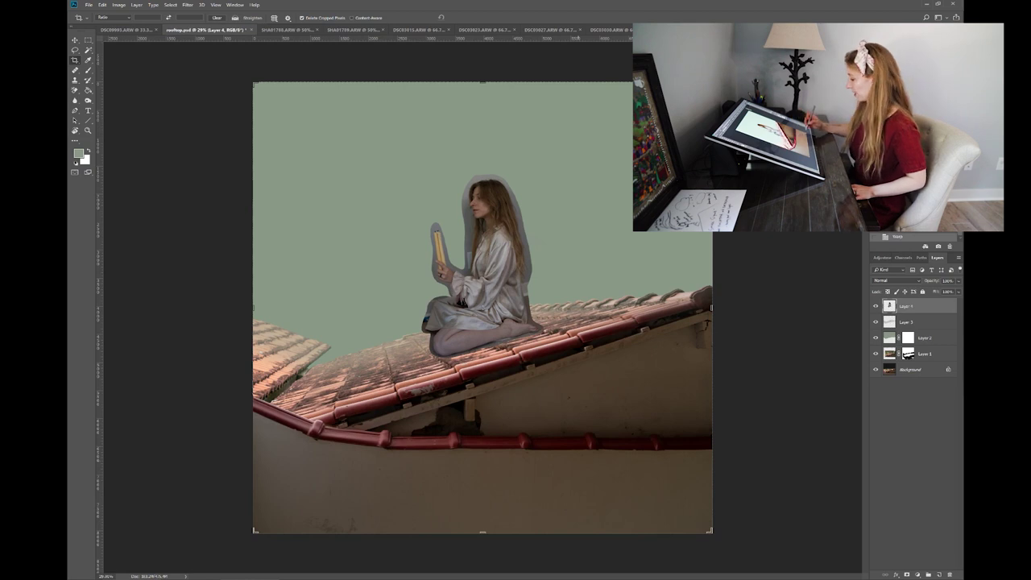
{"action": "left_click_drag", "start_coordinate": [729, 545], "coordinate": [172, 80]}
{"action": "left_click_drag", "start_coordinate": [673, 249], "coordinate": [674, 277]}
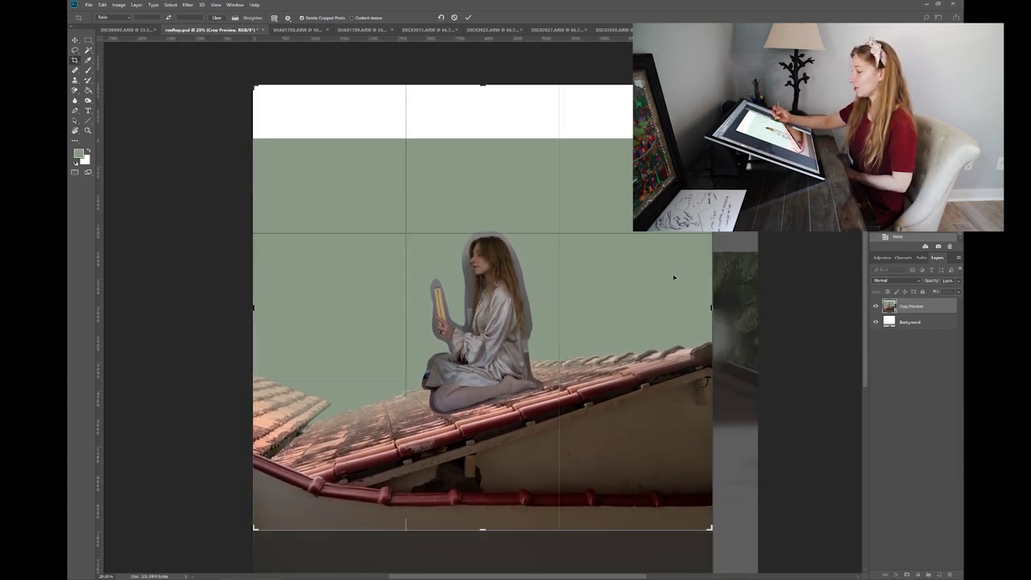
{"action": "key", "text": "Return"}
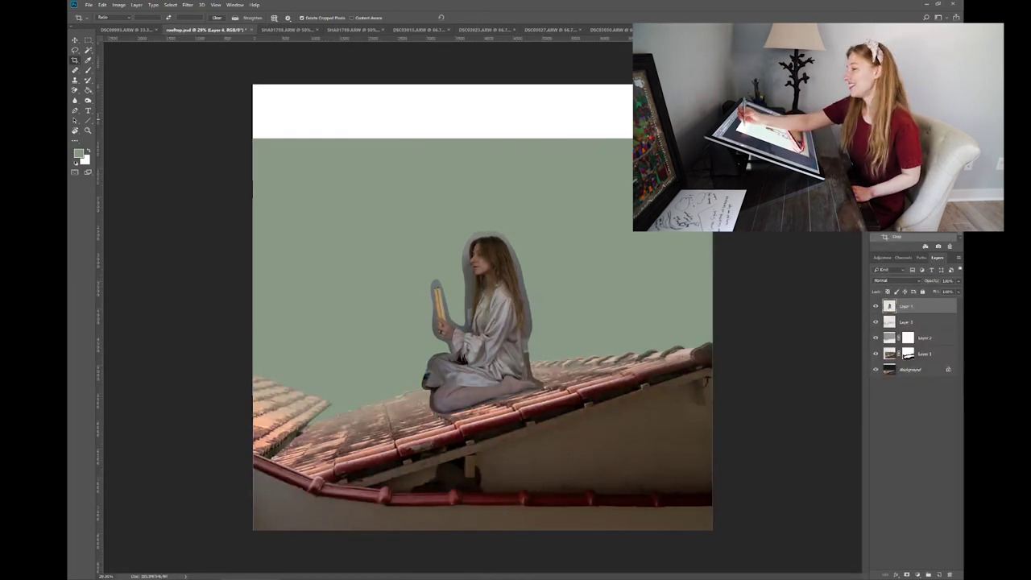
- Paint the white strip above the sky grey-green on Layer 2 with the brush at 100% opacity
{"action": "left_click", "coordinate": [890, 337]}
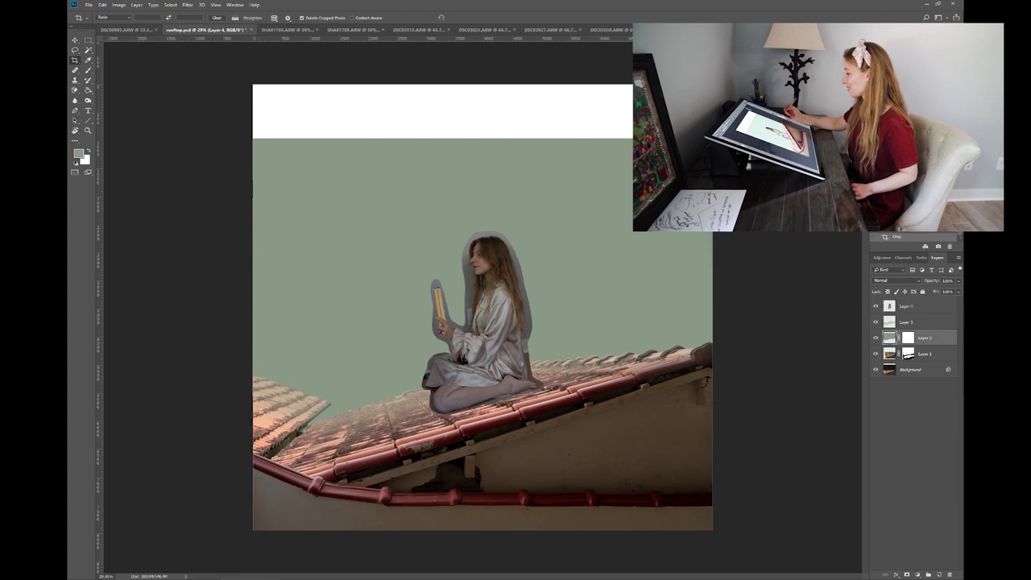
{"action": "key", "text": "b"}
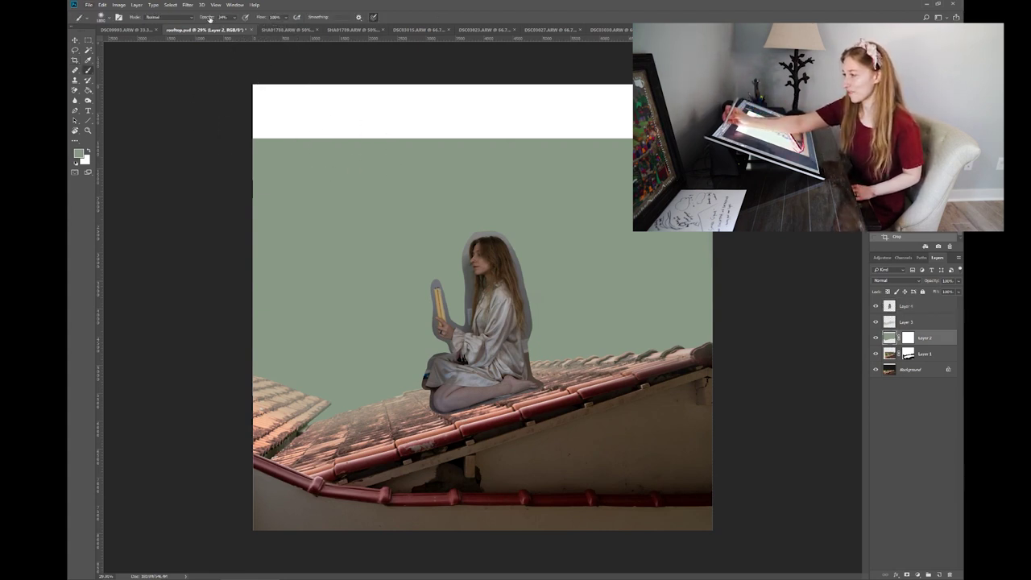
{"action": "left_click_drag", "start_coordinate": [207, 19], "coordinate": [240, 19]}
{"action": "mouse_move", "coordinate": [263, 92]}
{"action": "left_mouse_down"}
{"action": "mouse_move", "coordinate": [268, 122]}
{"action": "mouse_move", "coordinate": [345, 100]}
{"action": "mouse_move", "coordinate": [640, 111]}
{"action": "left_mouse_up"}
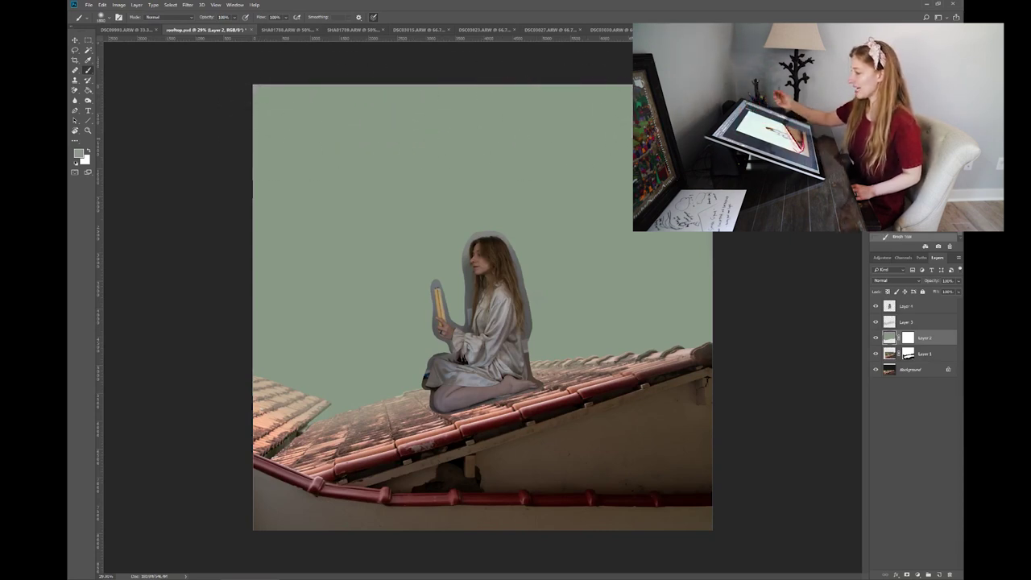
- Add a layer mask to the woman's layer and brush away the leftover backdrop behind her lower back and beneath her legs
{"action": "scroll", "coordinate": [483, 290], "scroll_direction": "up", "scroll_amount": 10}
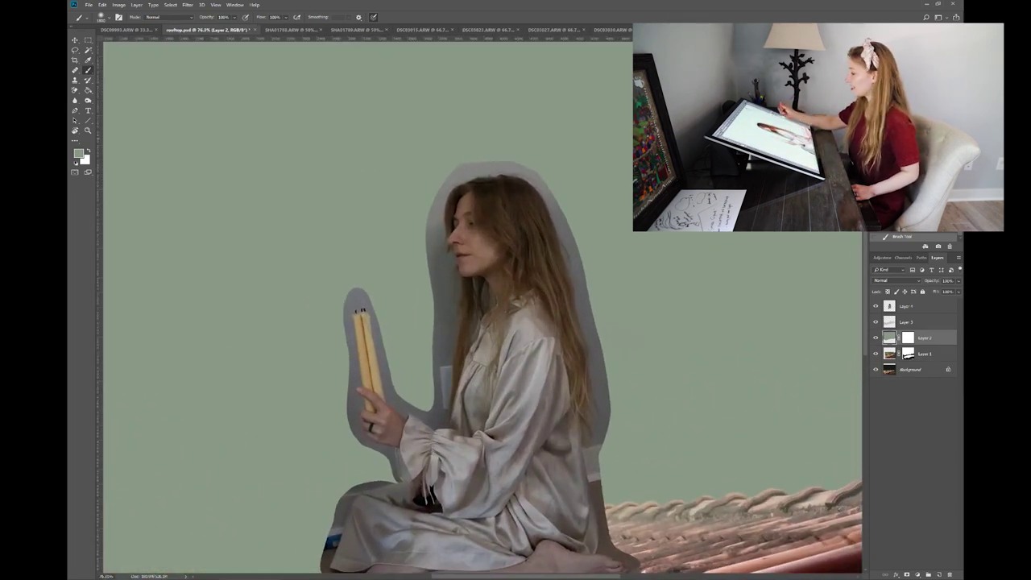
{"action": "left_click", "coordinate": [904, 306]}
{"action": "left_click", "coordinate": [907, 574]}
{"action": "left_click_drag", "start_coordinate": [596, 438], "coordinate": [595, 329]}
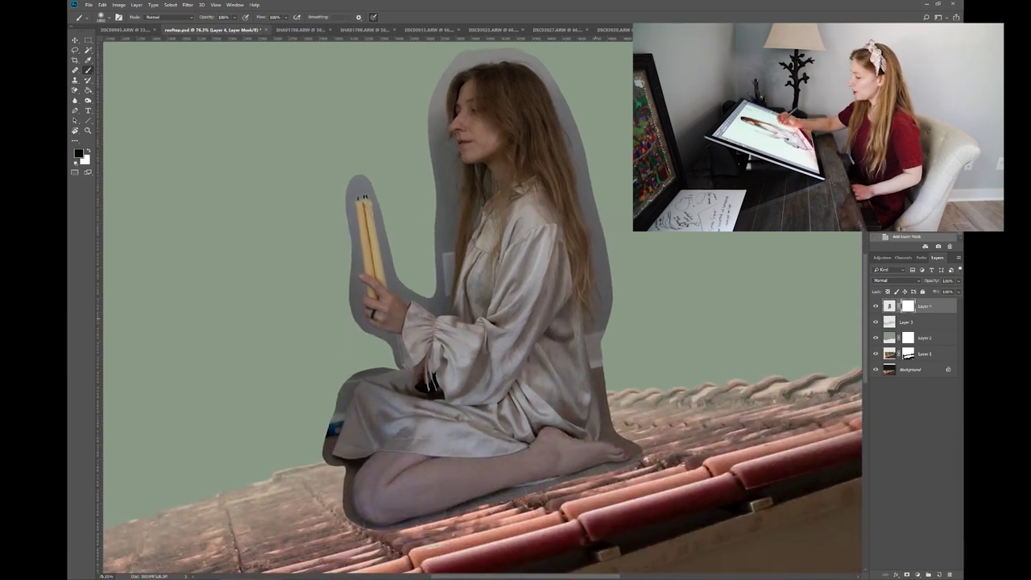
{"action": "right_click", "coordinate": [601, 352]}
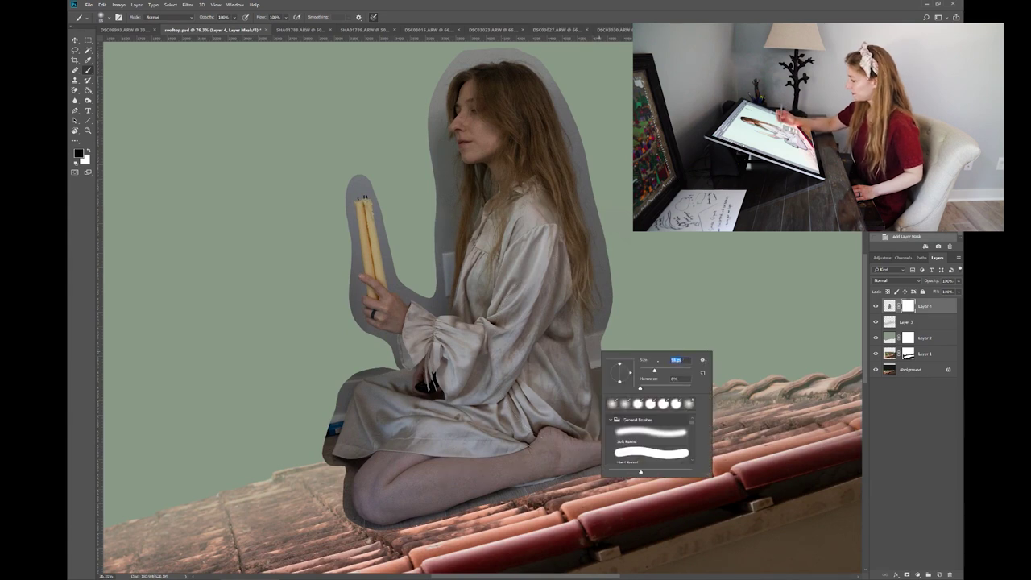
{"action": "key", "text": "Tab"}
{"action": "key", "text": "Return"}
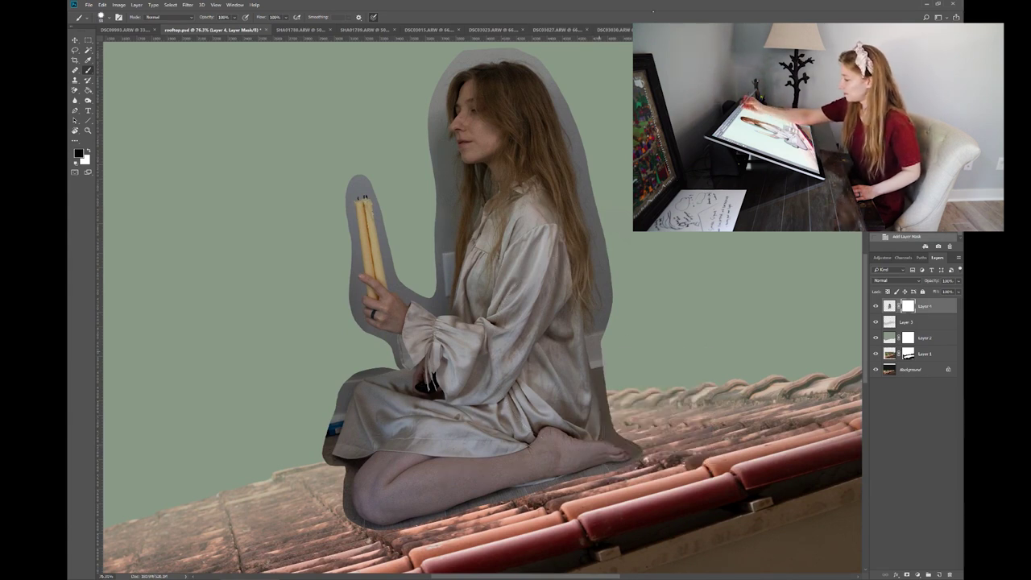
{"action": "mouse_move", "coordinate": [598, 342]}
{"action": "left_mouse_down"}
{"action": "mouse_move", "coordinate": [600, 422]}
{"action": "mouse_move", "coordinate": [607, 384]}
{"action": "left_mouse_up"}
{"action": "mouse_move", "coordinate": [603, 469]}
{"action": "left_mouse_down"}
{"action": "mouse_move", "coordinate": [629, 463]}
{"action": "mouse_move", "coordinate": [431, 518]}
{"action": "left_mouse_up"}
{"action": "left_click_drag", "start_coordinate": [504, 490], "coordinate": [486, 500]}
{"action": "mouse_move", "coordinate": [385, 526]}
{"action": "left_mouse_down"}
{"action": "mouse_move", "coordinate": [566, 475]}
{"action": "mouse_move", "coordinate": [530, 414]}
{"action": "left_mouse_up"}
{"action": "mouse_move", "coordinate": [568, 478]}
{"action": "left_mouse_down"}
{"action": "mouse_move", "coordinate": [403, 439]}
{"action": "mouse_move", "coordinate": [448, 429]}
{"action": "left_mouse_up"}
- Mask out the leftover backdrop around the front and upper edge of her skirt, adjusting the brush for the finer edges
{"action": "left_click_drag", "start_coordinate": [386, 364], "coordinate": [509, 443]}
{"action": "right_click", "coordinate": [520, 422]}
{"action": "mouse_move", "coordinate": [477, 383]}
{"action": "left_mouse_down"}
{"action": "mouse_move", "coordinate": [478, 451]}
{"action": "mouse_move", "coordinate": [506, 445]}
{"action": "left_mouse_up"}
{"action": "key", "text": "Return"}
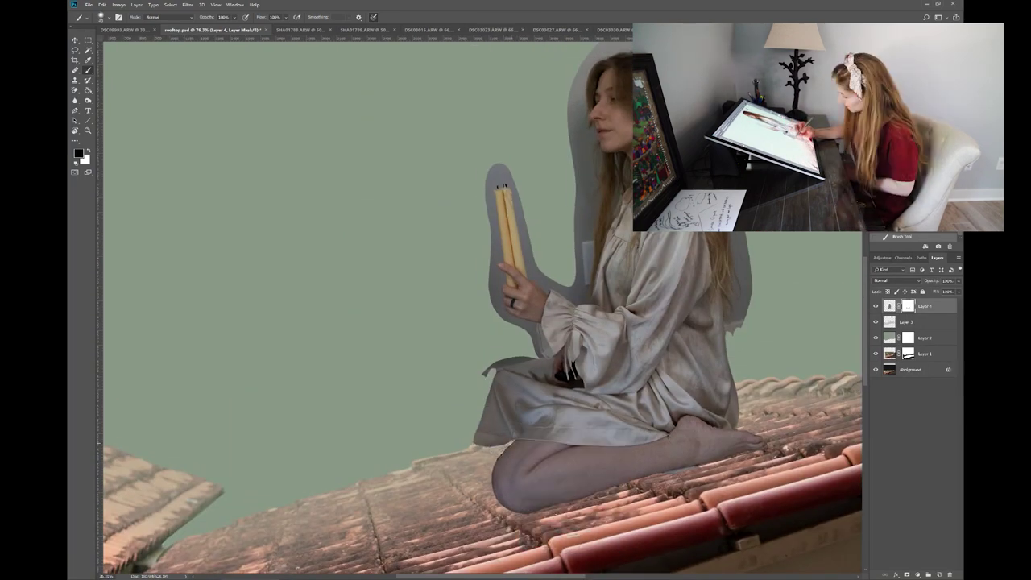
{"action": "key", "text": "x"}
{"action": "key", "text": "x"}
{"action": "left_click_drag", "start_coordinate": [483, 373], "coordinate": [532, 362]}
{"action": "right_click", "coordinate": [512, 338]}
{"action": "key", "text": "Return"}
- Mask out the grey backdrop around her hand, sleeve and the two candles up to their wicks
{"action": "mouse_move", "coordinate": [526, 327]}
{"action": "left_mouse_down"}
{"action": "mouse_move", "coordinate": [543, 356]}
{"action": "mouse_move", "coordinate": [530, 333]}
{"action": "mouse_move", "coordinate": [458, 346]}
{"action": "mouse_move", "coordinate": [422, 323]}
{"action": "mouse_move", "coordinate": [403, 285]}
{"action": "left_mouse_up"}
{"action": "scroll", "coordinate": [611, 292], "scroll_direction": "up", "scroll_amount": 5}
{"action": "key", "text": "x"}
{"action": "key", "text": "x"}
{"action": "mouse_move", "coordinate": [415, 286]}
{"action": "left_mouse_down"}
{"action": "mouse_move", "coordinate": [420, 315]}
{"action": "mouse_move", "coordinate": [398, 109]}
{"action": "mouse_move", "coordinate": [418, 216]}
{"action": "left_mouse_up"}
{"action": "mouse_move", "coordinate": [441, 113]}
{"action": "left_mouse_down"}
{"action": "mouse_move", "coordinate": [464, 264]}
{"action": "mouse_move", "coordinate": [564, 316]}
{"action": "left_mouse_up"}
{"action": "left_click_drag", "start_coordinate": [575, 182], "coordinate": [572, 313]}
{"action": "mouse_move", "coordinate": [449, 116]}
{"action": "left_mouse_down"}
{"action": "mouse_move", "coordinate": [495, 284]}
{"action": "mouse_move", "coordinate": [559, 183]}
{"action": "left_mouse_up"}
{"action": "left_click_drag", "start_coordinate": [565, 227], "coordinate": [548, 306]}
{"action": "left_click_drag", "start_coordinate": [475, 161], "coordinate": [543, 371]}
{"action": "mouse_move", "coordinate": [477, 323]}
{"action": "left_mouse_down"}
{"action": "mouse_move", "coordinate": [474, 308]}
{"action": "mouse_move", "coordinate": [479, 320]}
{"action": "left_mouse_up"}
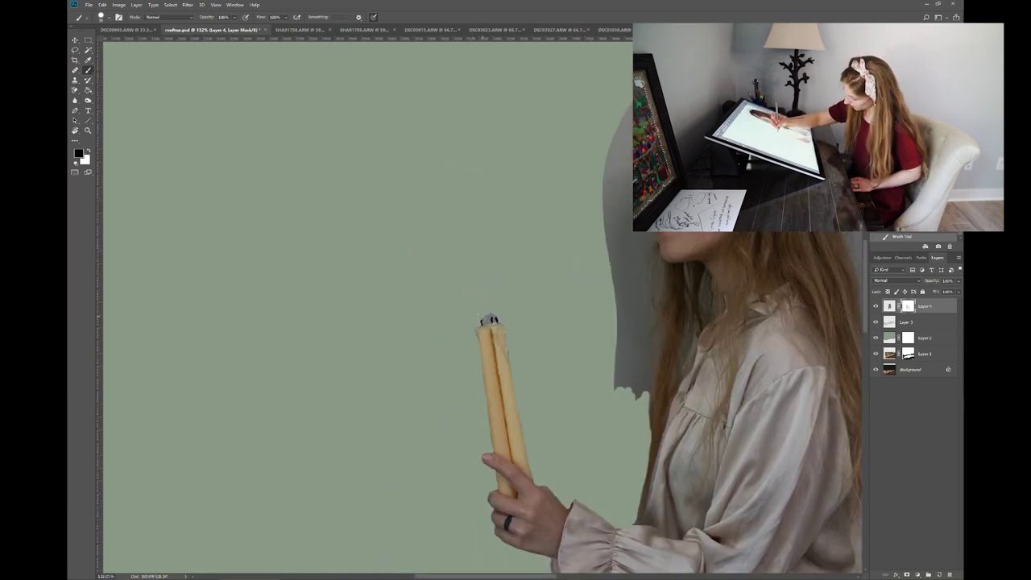
- Mask out the outer part of the grey backdrop behind her back and long hair
{"action": "left_click_drag", "start_coordinate": [826, 469], "coordinate": [567, 232]}
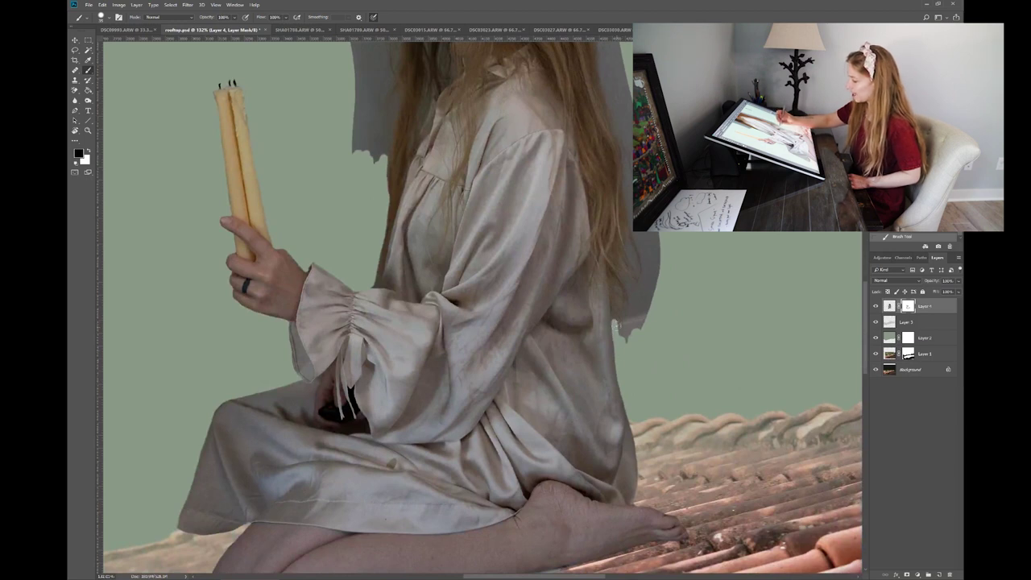
{"action": "mouse_move", "coordinate": [622, 336]}
{"action": "left_mouse_down"}
{"action": "mouse_move", "coordinate": [649, 299]}
{"action": "mouse_move", "coordinate": [637, 318]}
{"action": "mouse_move", "coordinate": [652, 236]}
{"action": "mouse_move", "coordinate": [647, 262]}
{"action": "mouse_move", "coordinate": [657, 268]}
{"action": "mouse_move", "coordinate": [658, 244]}
{"action": "mouse_move", "coordinate": [651, 268]}
{"action": "mouse_move", "coordinate": [651, 235]}
{"action": "left_mouse_up"}
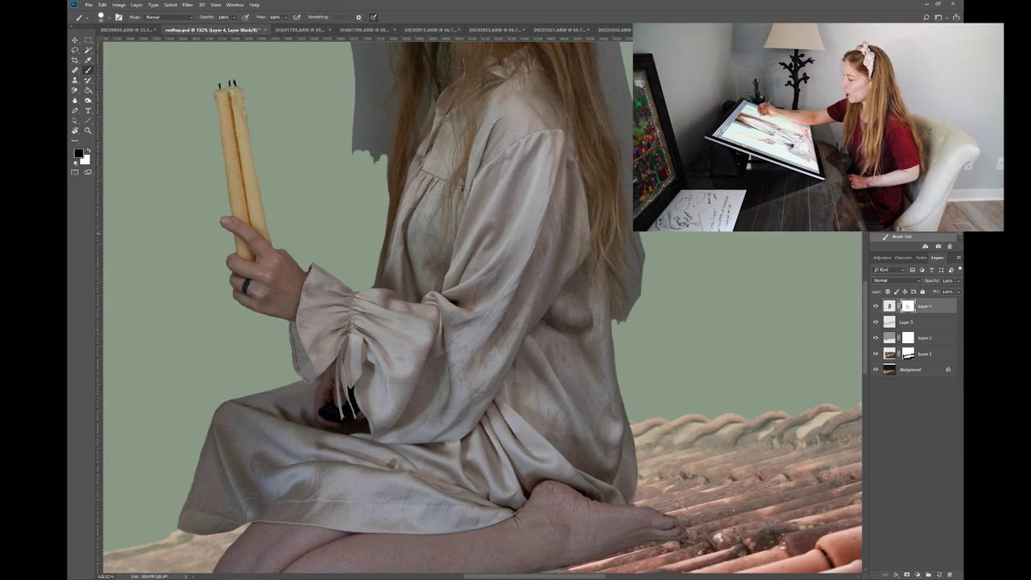
{"action": "left_click_drag", "start_coordinate": [632, 110], "coordinate": [638, 402]}
{"action": "left_click_drag", "start_coordinate": [621, 269], "coordinate": [633, 366]}
{"action": "left_click_drag", "start_coordinate": [618, 252], "coordinate": [631, 338]}
{"action": "mouse_move", "coordinate": [631, 383]}
{"action": "left_mouse_down"}
{"action": "mouse_move", "coordinate": [617, 266]}
{"action": "mouse_move", "coordinate": [590, 165]}
{"action": "left_mouse_up"}
{"action": "left_click_drag", "start_coordinate": [605, 267], "coordinate": [583, 165]}
- Trim the backdrop around her head and in front of her face and hair on the mask, leaving a narrow grey margin
{"action": "mouse_move", "coordinate": [599, 246]}
{"action": "left_mouse_down"}
{"action": "mouse_move", "coordinate": [554, 119]}
{"action": "mouse_move", "coordinate": [577, 154]}
{"action": "mouse_move", "coordinate": [567, 128]}
{"action": "mouse_move", "coordinate": [587, 190]}
{"action": "mouse_move", "coordinate": [540, 103]}
{"action": "mouse_move", "coordinate": [522, 95]}
{"action": "mouse_move", "coordinate": [570, 131]}
{"action": "mouse_move", "coordinate": [522, 98]}
{"action": "mouse_move", "coordinate": [431, 83]}
{"action": "mouse_move", "coordinate": [506, 87]}
{"action": "left_mouse_up"}
{"action": "mouse_move", "coordinate": [432, 89]}
{"action": "left_mouse_down"}
{"action": "mouse_move", "coordinate": [376, 123]}
{"action": "mouse_move", "coordinate": [356, 178]}
{"action": "mouse_move", "coordinate": [390, 116]}
{"action": "left_mouse_up"}
{"action": "left_click_drag", "start_coordinate": [358, 182], "coordinate": [358, 321]}
{"action": "left_click_drag", "start_coordinate": [362, 224], "coordinate": [365, 314]}
{"action": "left_click_drag", "start_coordinate": [368, 206], "coordinate": [369, 341]}
{"action": "mouse_move", "coordinate": [369, 290]}
{"action": "left_mouse_down"}
{"action": "mouse_move", "coordinate": [382, 414]}
{"action": "mouse_move", "coordinate": [367, 353]}
{"action": "left_mouse_up"}
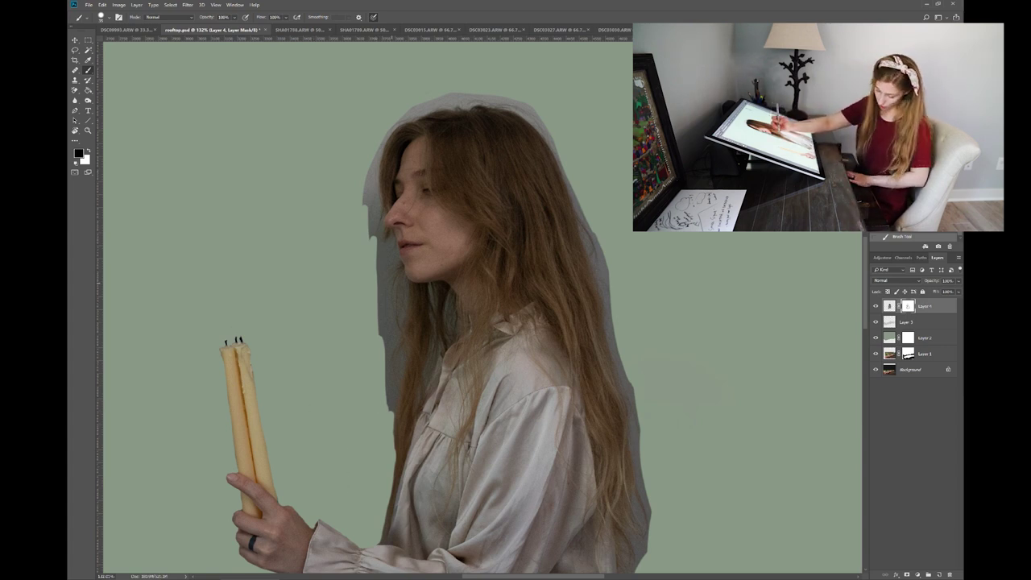
{"action": "mouse_move", "coordinate": [366, 250]}
{"action": "left_mouse_down"}
{"action": "mouse_move", "coordinate": [390, 366]}
{"action": "mouse_move", "coordinate": [377, 418]}
{"action": "left_mouse_up"}
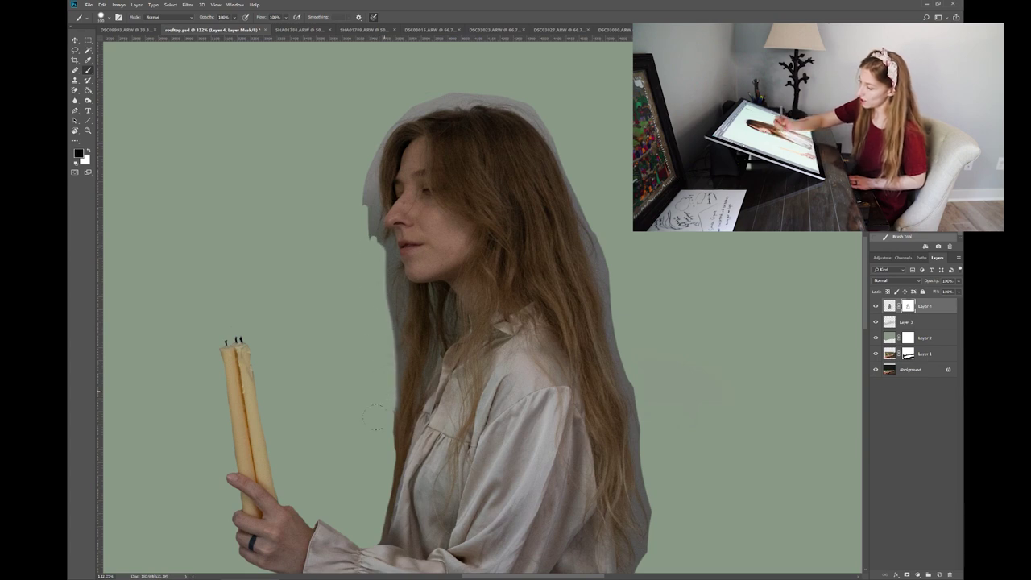
{"action": "left_click_drag", "start_coordinate": [369, 238], "coordinate": [361, 171]}
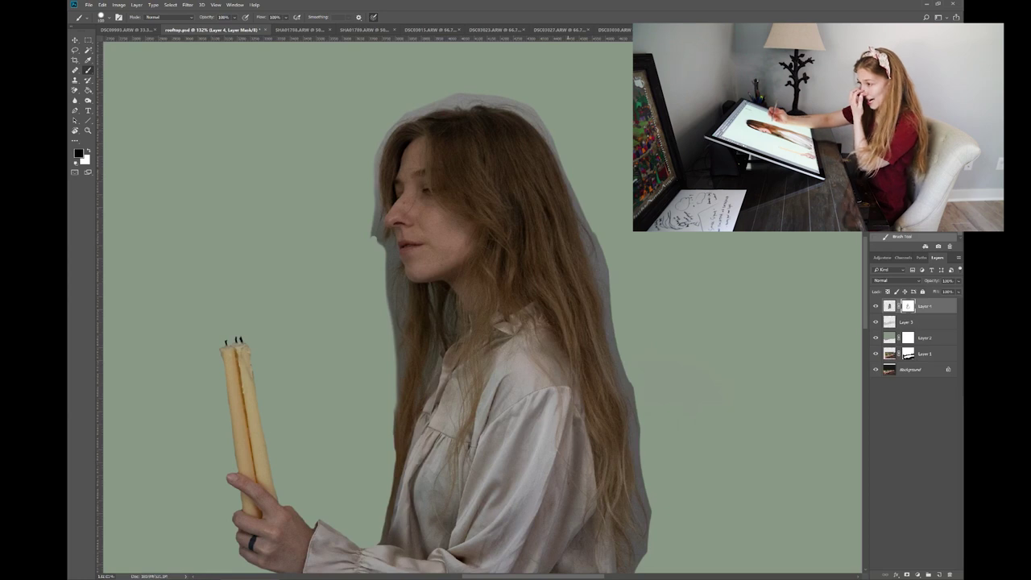
- Erase the grey fringe around her crown, forehead and upper hair with the Background Eraser on the woman's layer itself
{"action": "left_click", "coordinate": [76, 90]}
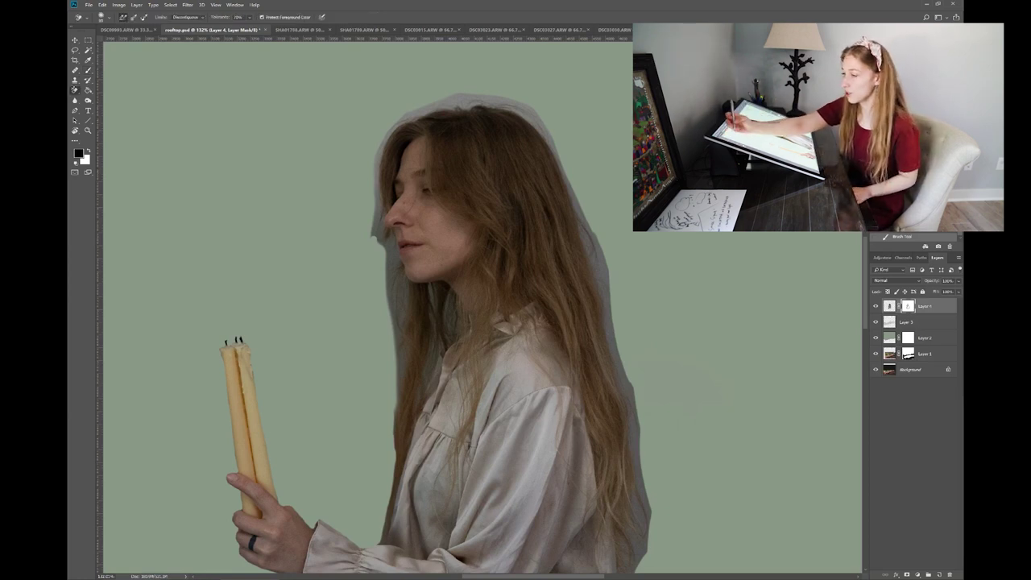
{"action": "left_click", "coordinate": [924, 309]}
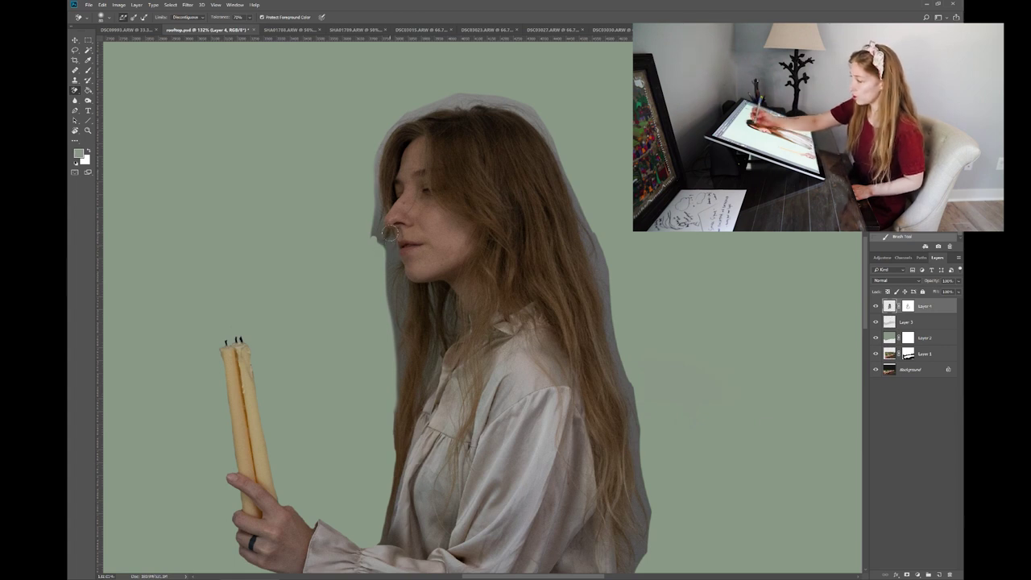
{"action": "mouse_move", "coordinate": [451, 95]}
{"action": "left_mouse_down"}
{"action": "mouse_move", "coordinate": [506, 97]}
{"action": "mouse_move", "coordinate": [559, 129]}
{"action": "left_mouse_up"}
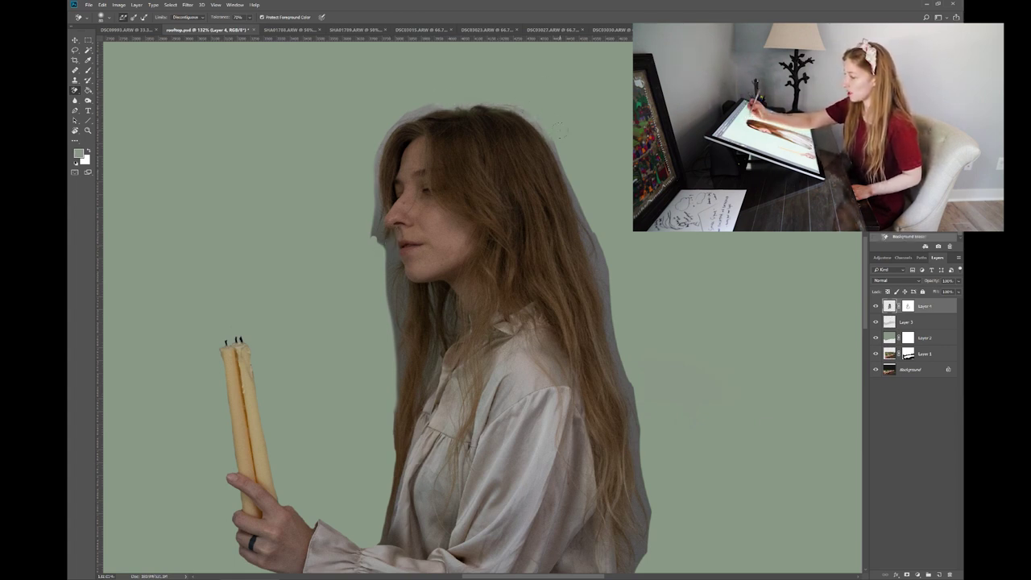
{"action": "mouse_move", "coordinate": [435, 101]}
{"action": "left_mouse_down"}
{"action": "mouse_move", "coordinate": [375, 149]}
{"action": "mouse_move", "coordinate": [369, 215]}
{"action": "mouse_move", "coordinate": [388, 261]}
{"action": "mouse_move", "coordinate": [406, 259]}
{"action": "mouse_move", "coordinate": [392, 242]}
{"action": "left_mouse_up"}
{"action": "mouse_move", "coordinate": [603, 289]}
{"action": "left_mouse_down"}
{"action": "mouse_move", "coordinate": [600, 226]}
{"action": "mouse_move", "coordinate": [574, 205]}
{"action": "mouse_move", "coordinate": [564, 161]}
{"action": "left_mouse_up"}
{"action": "left_click_drag", "start_coordinate": [553, 126], "coordinate": [556, 166]}
{"action": "key", "text": "ctrl+z"}
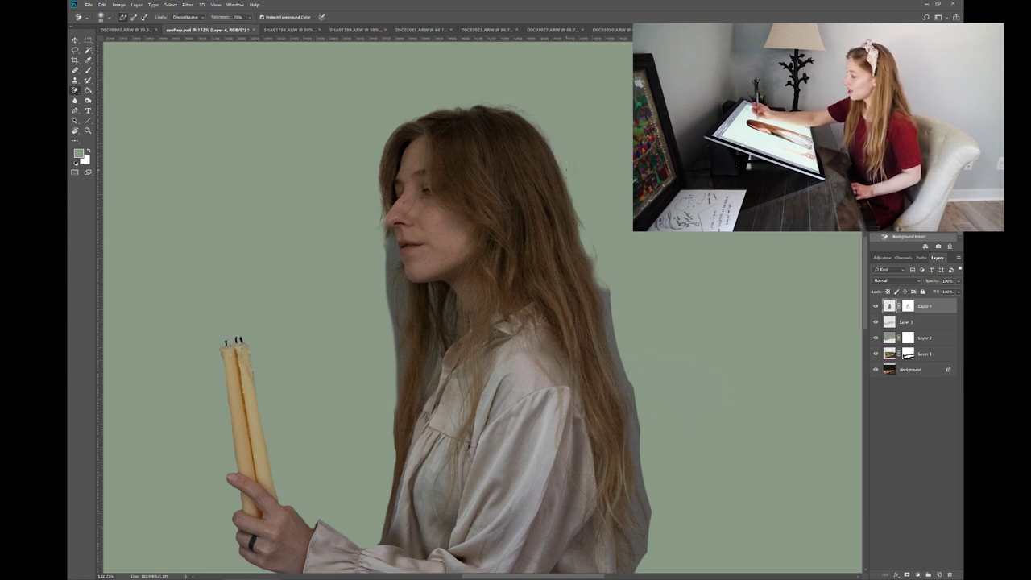
- Erase the remaining grey fringe along the long hair down her back, keeping the loose strands
{"action": "mouse_move", "coordinate": [610, 286]}
{"action": "left_mouse_down"}
{"action": "mouse_move", "coordinate": [634, 451]}
{"action": "mouse_move", "coordinate": [657, 499]}
{"action": "left_mouse_up"}
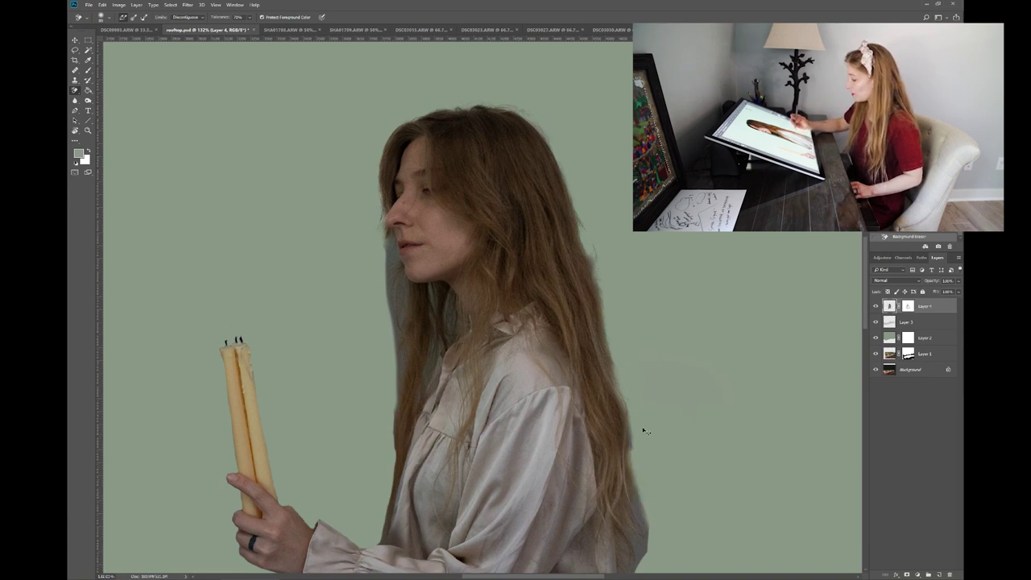
{"action": "key", "text": "ctrl+z"}
{"action": "mouse_move", "coordinate": [642, 441]}
{"action": "left_mouse_down"}
{"action": "mouse_move", "coordinate": [649, 512]}
{"action": "mouse_move", "coordinate": [646, 464]}
{"action": "left_mouse_up"}
{"action": "left_click_drag", "start_coordinate": [650, 549], "coordinate": [643, 566]}
{"action": "mouse_move", "coordinate": [636, 507]}
{"action": "left_mouse_down"}
{"action": "mouse_move", "coordinate": [619, 338]}
{"action": "mouse_move", "coordinate": [610, 393]}
{"action": "mouse_move", "coordinate": [624, 408]}
{"action": "mouse_move", "coordinate": [612, 396]}
{"action": "left_mouse_up"}
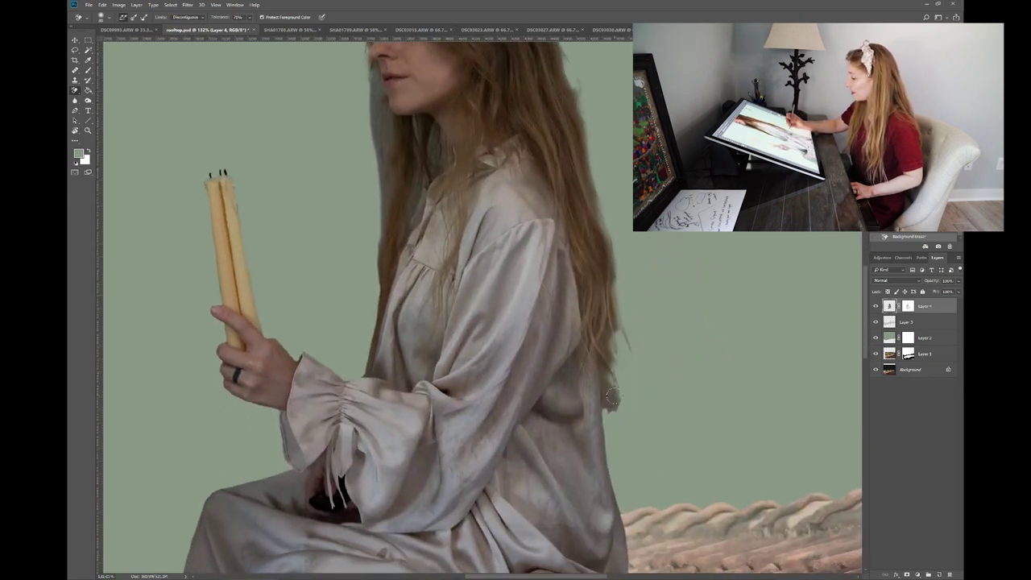
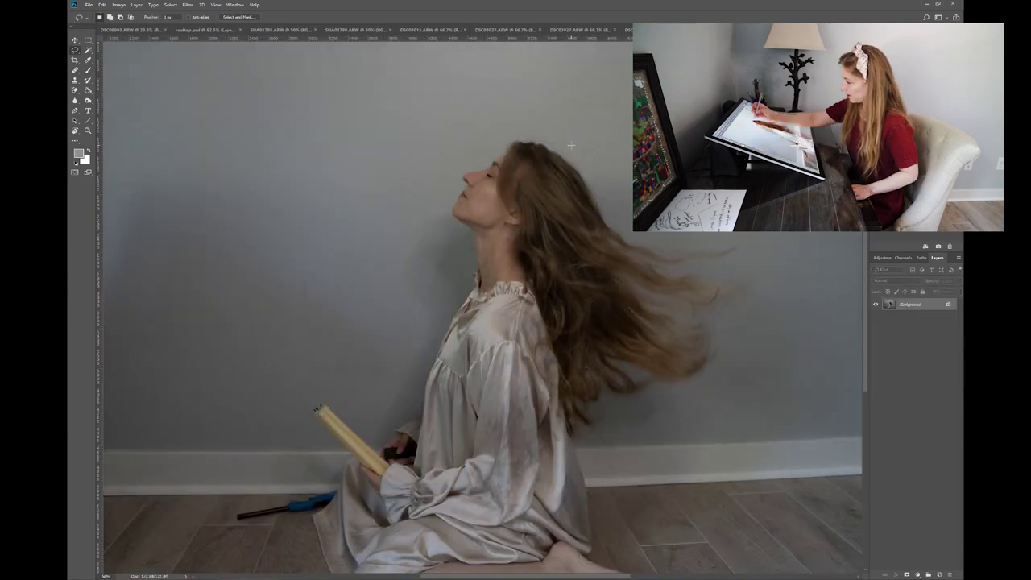
- Copy the woman's flowing hair from the head-tilted-back photo with a loose freehand selection and paste it into rooftop.psd
{"action": "mouse_move", "coordinate": [571, 146]}
{"action": "left_mouse_down"}
{"action": "mouse_move", "coordinate": [517, 213]}
{"action": "mouse_move", "coordinate": [564, 427]}
{"action": "mouse_move", "coordinate": [635, 433]}
{"action": "mouse_move", "coordinate": [755, 278]}
{"action": "left_mouse_up"}
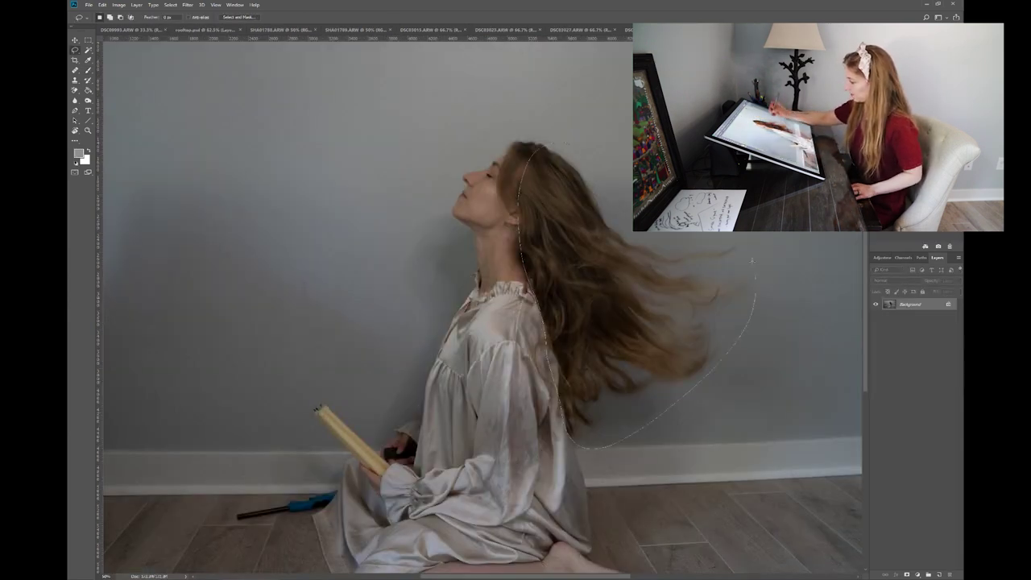
{"action": "left_click_drag", "start_coordinate": [620, 168], "coordinate": [618, 168]}
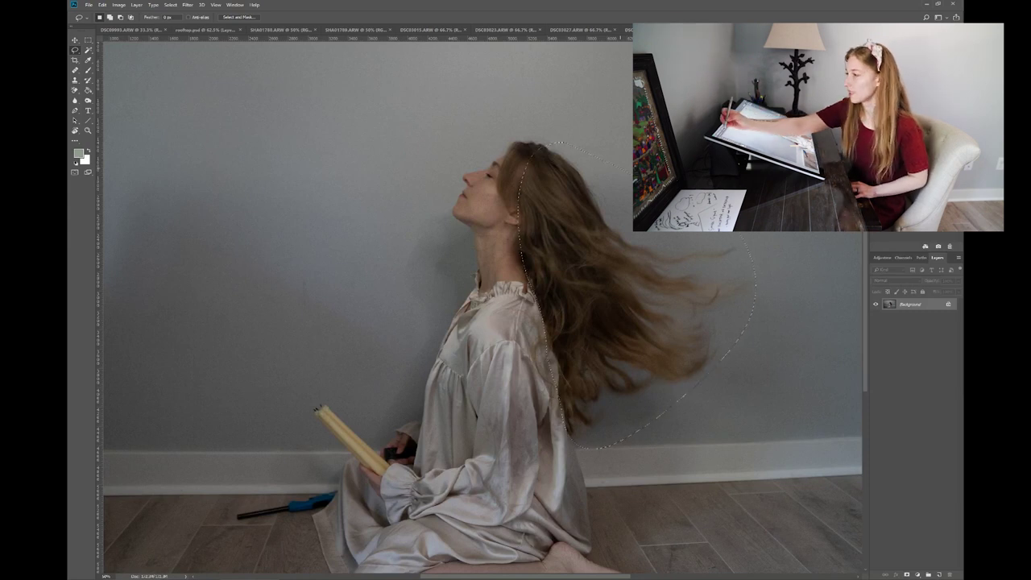
{"action": "left_click", "coordinate": [206, 29]}
{"action": "key", "text": "ctrl+v"}
- Scale the pasted hair to about 62%, align it with the back of her head and set its blend mode to Darken
{"action": "key", "text": "v"}
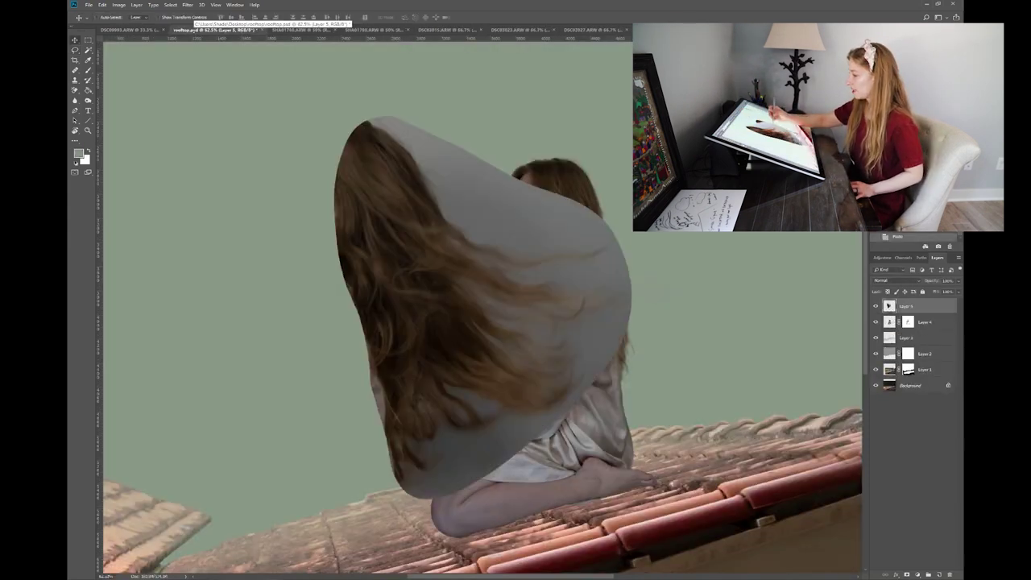
{"action": "left_click_drag", "start_coordinate": [483, 312], "coordinate": [689, 302]}
{"action": "key", "text": "ctrl+t"}
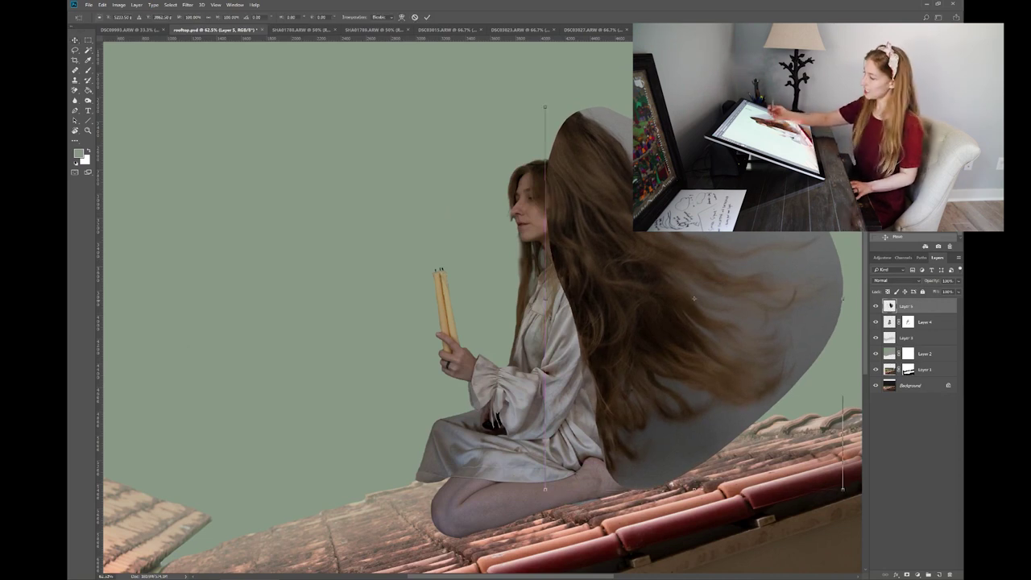
{"action": "left_click_drag", "start_coordinate": [545, 108], "coordinate": [654, 246]}
{"action": "left_click_drag", "start_coordinate": [714, 383], "coordinate": [639, 327]}
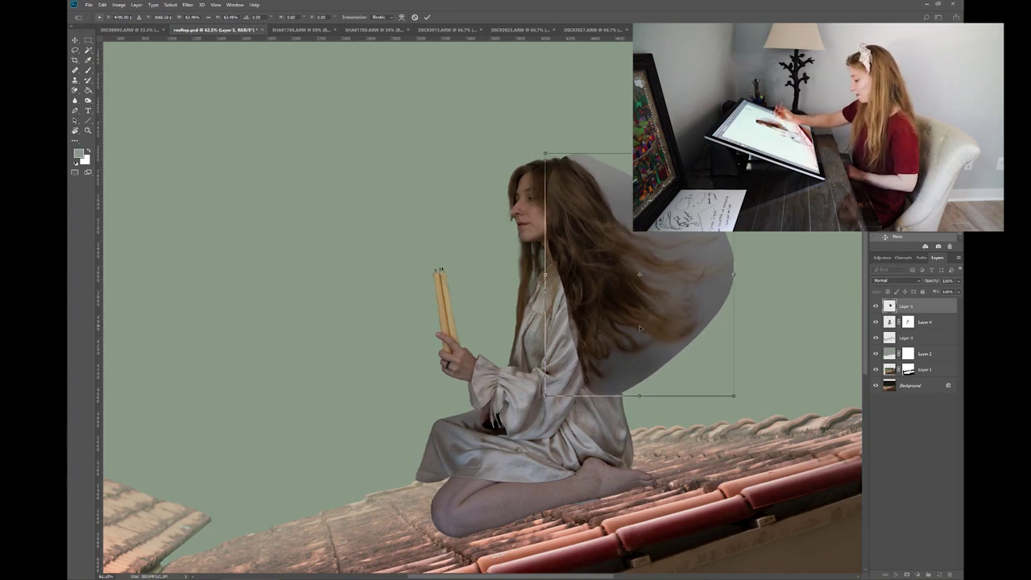
{"action": "key", "text": "Return"}
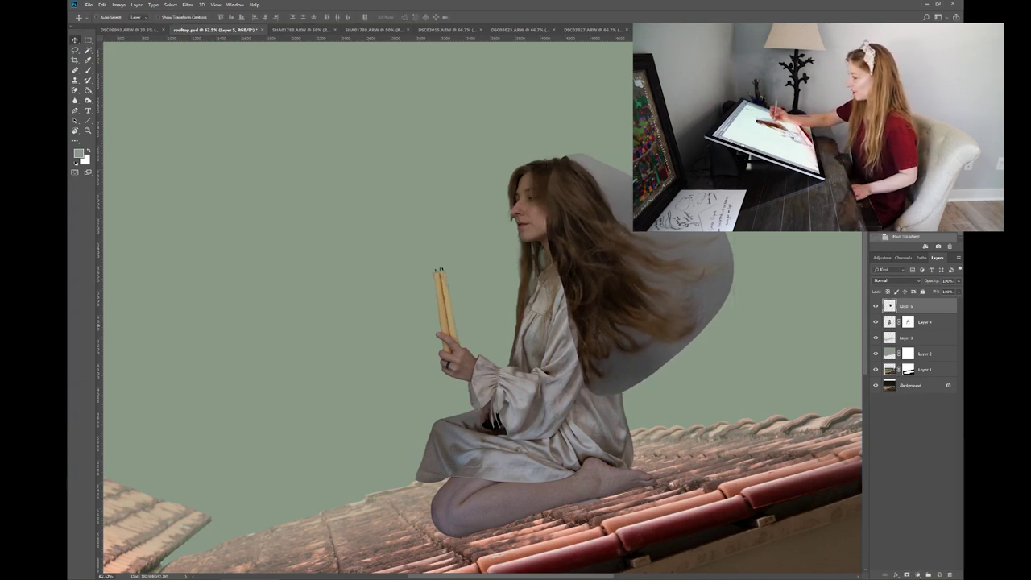
{"action": "left_click", "coordinate": [896, 280]}
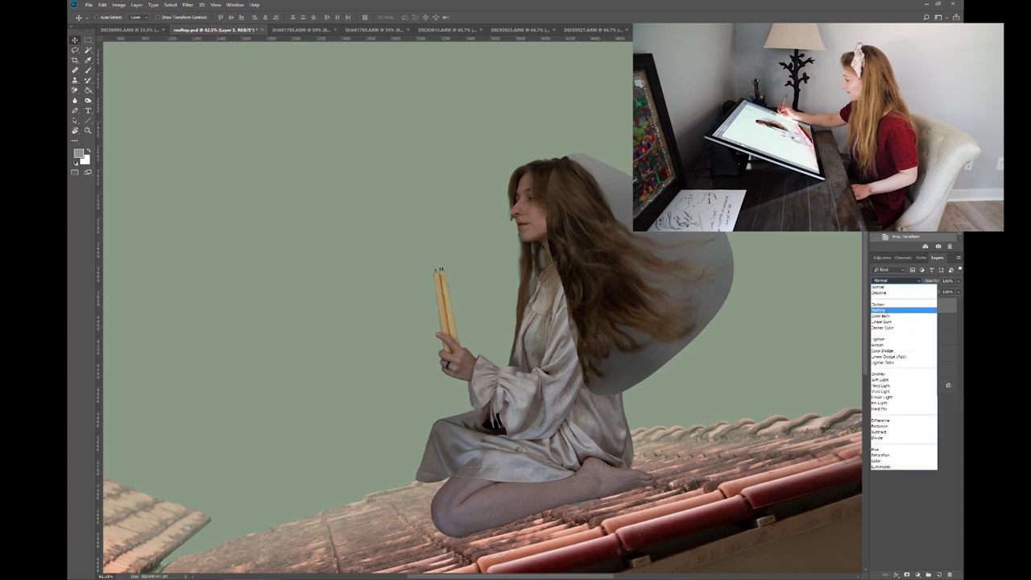
{"action": "left_click", "coordinate": [889, 308]}
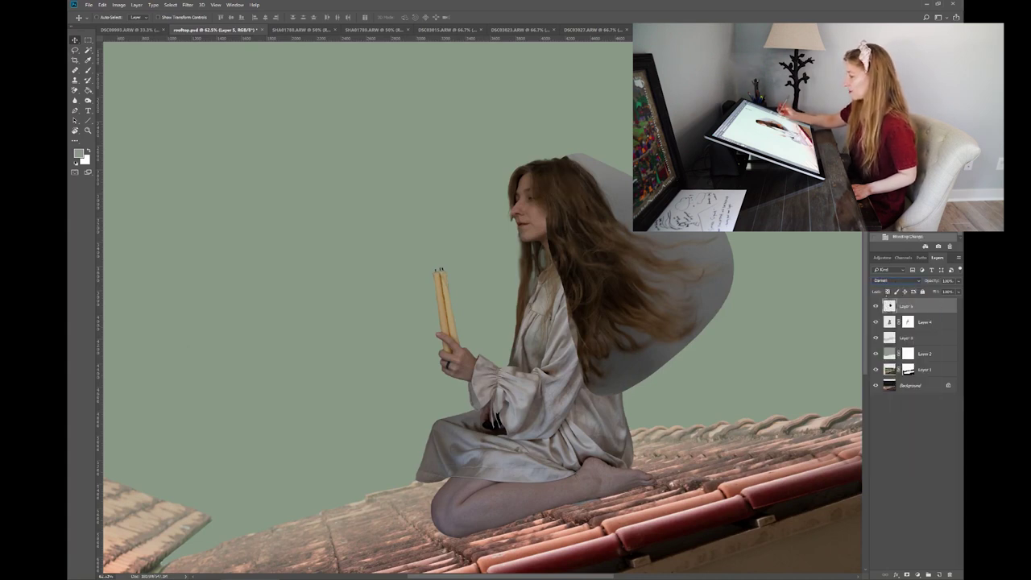
- Compare the Lighten, Overlay, Soft Light and Multiply blend modes on the pasted hair layer, then return it to Darken
{"action": "left_click", "coordinate": [894, 280]}
{"action": "left_click", "coordinate": [880, 339]}
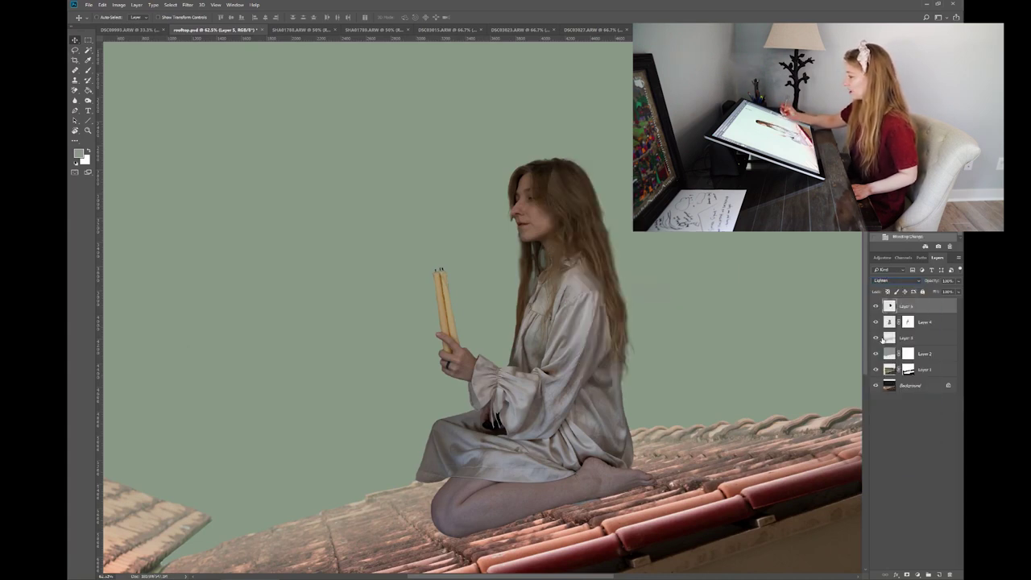
{"action": "left_click", "coordinate": [894, 281]}
{"action": "left_click", "coordinate": [879, 373]}
{"action": "left_click", "coordinate": [894, 280]}
{"action": "left_click", "coordinate": [880, 379]}
{"action": "left_click", "coordinate": [894, 281]}
{"action": "left_click", "coordinate": [880, 310]}
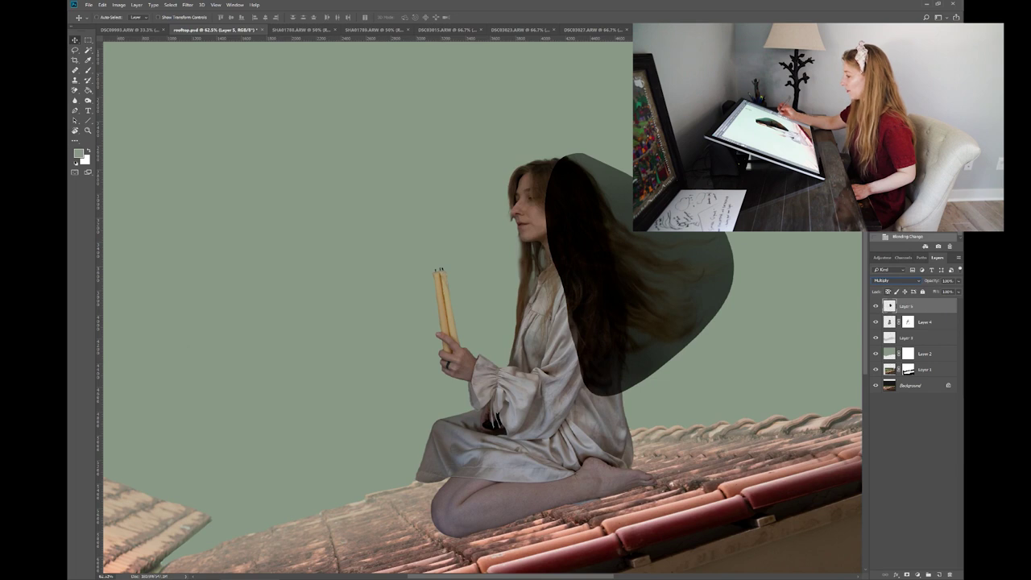
{"action": "left_click", "coordinate": [894, 280]}
{"action": "left_click", "coordinate": [879, 304]}
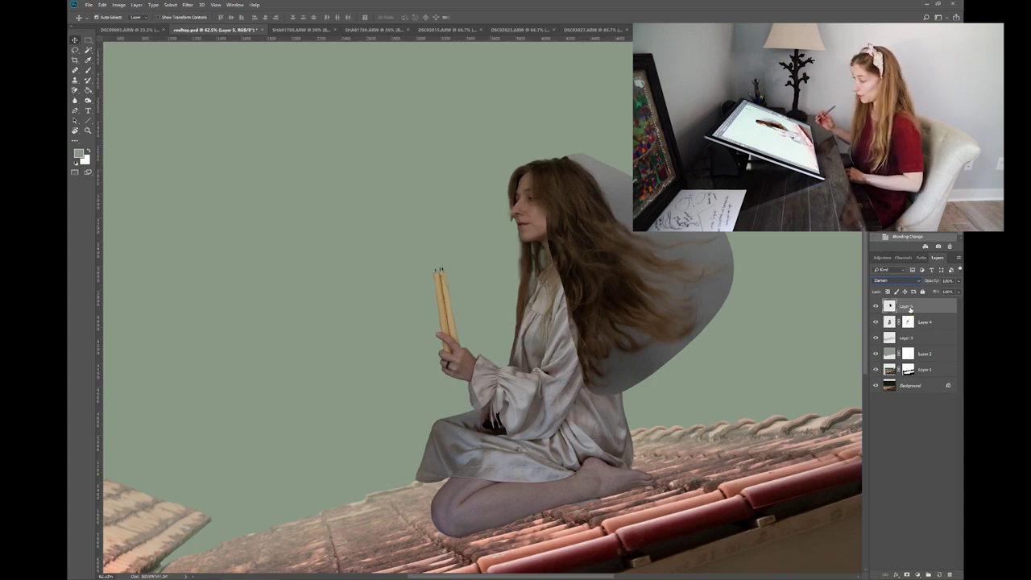
- Brighten the pasted hair layer with Curves, raising the highlights to fade its grey backdrop and anchoring the shadows with a second point
{"action": "key", "text": "ctrl+m"}
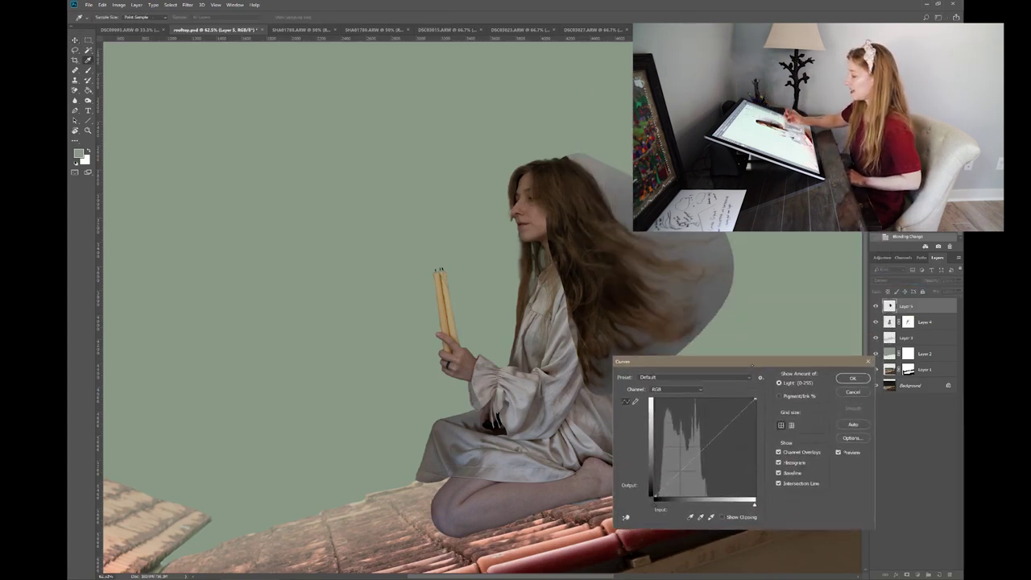
{"action": "left_click_drag", "start_coordinate": [702, 471], "coordinate": [697, 453]}
{"action": "left_click", "coordinate": [675, 492]}
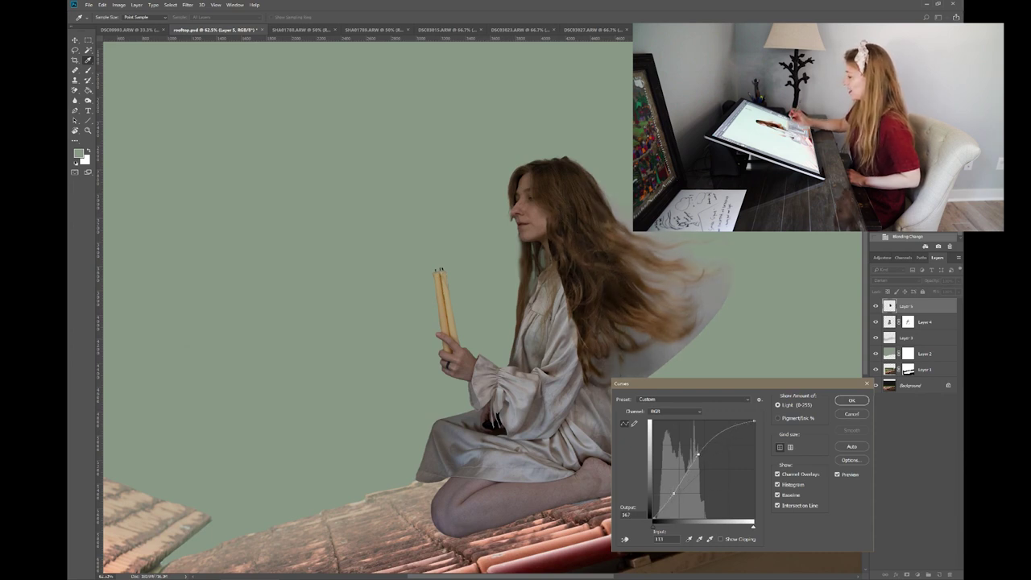
{"action": "key", "text": "Return"}
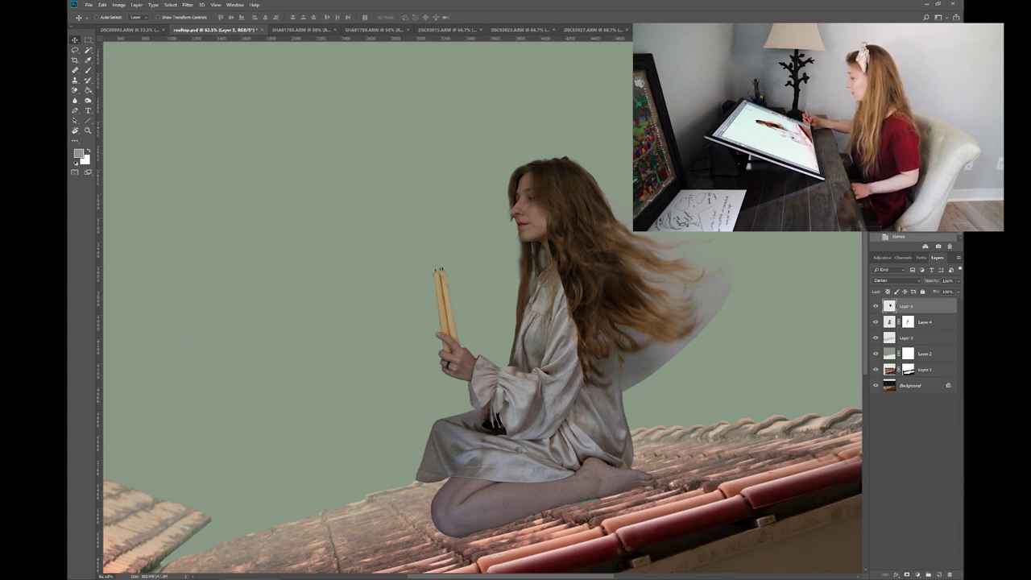
- Erase the remaining pale backdrop around and below the flowing hair with the Background Eraser
{"action": "left_click", "coordinate": [75, 90]}
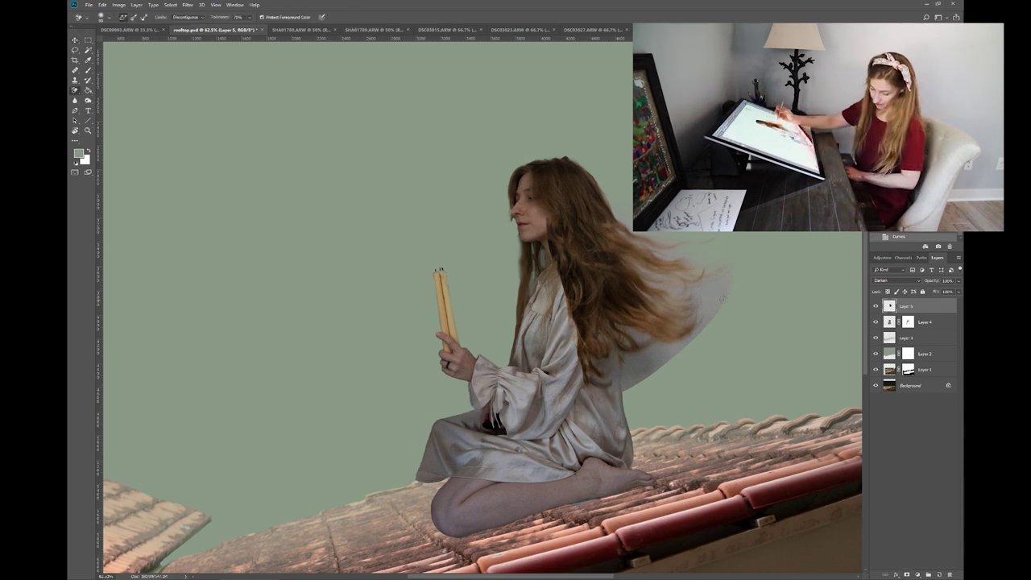
{"action": "mouse_move", "coordinate": [730, 278]}
{"action": "left_mouse_down"}
{"action": "mouse_move", "coordinate": [723, 315]}
{"action": "mouse_move", "coordinate": [706, 295]}
{"action": "mouse_move", "coordinate": [725, 294]}
{"action": "mouse_move", "coordinate": [707, 273]}
{"action": "mouse_move", "coordinate": [701, 284]}
{"action": "mouse_move", "coordinate": [644, 273]}
{"action": "left_mouse_up"}
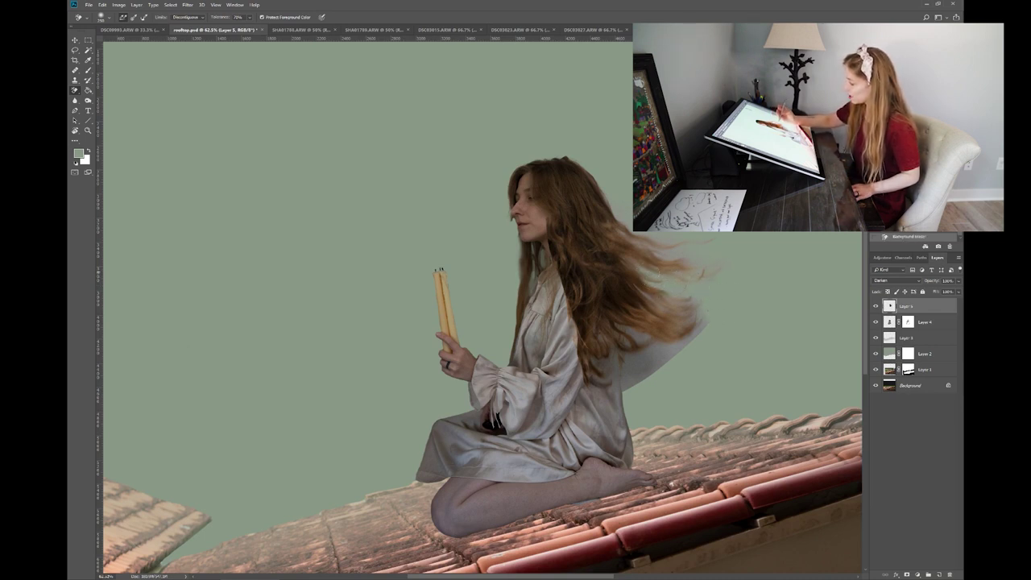
{"action": "mouse_move", "coordinate": [707, 307]}
{"action": "left_mouse_down"}
{"action": "mouse_move", "coordinate": [691, 313]}
{"action": "mouse_move", "coordinate": [698, 331]}
{"action": "mouse_move", "coordinate": [686, 355]}
{"action": "mouse_move", "coordinate": [646, 339]}
{"action": "mouse_move", "coordinate": [648, 364]}
{"action": "mouse_move", "coordinate": [616, 381]}
{"action": "left_mouse_up"}
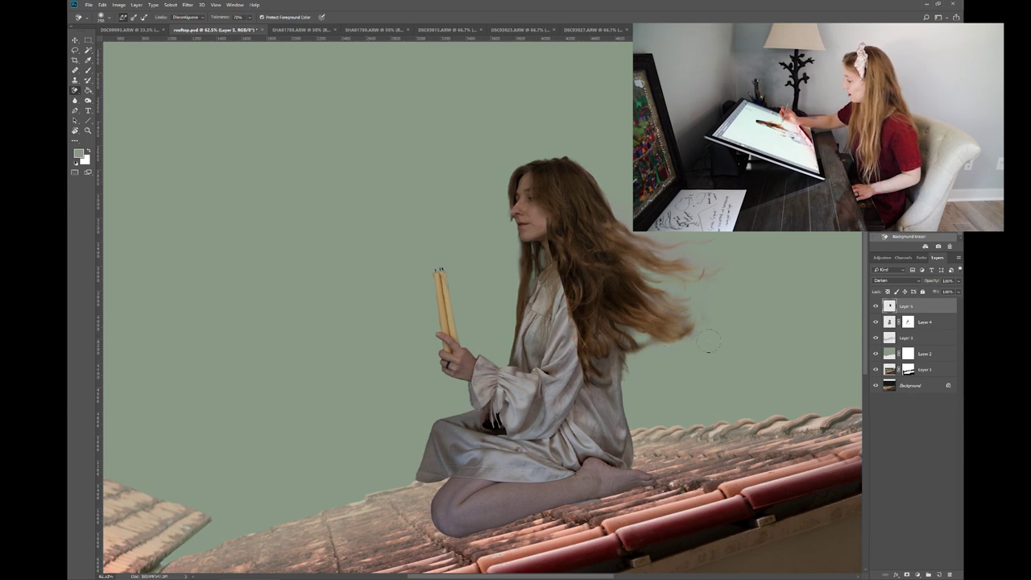
- Add a mask to the flowing-hair layer and paint out stray specks and the hard edge near her neck in black at 100% opacity
{"action": "left_click", "coordinate": [906, 575]}
{"action": "key", "text": "b"}
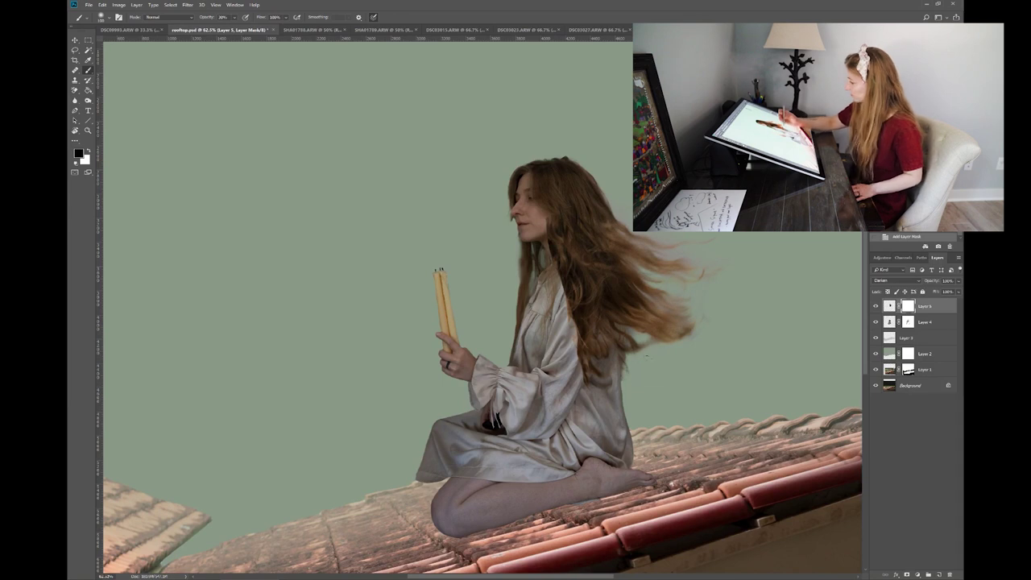
{"action": "key", "text": "0"}
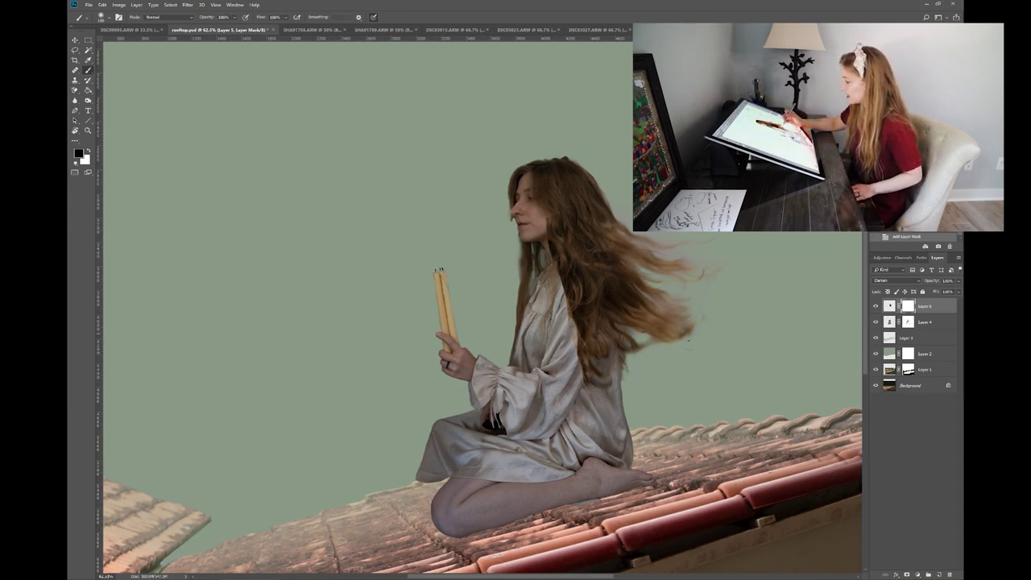
{"action": "left_click_drag", "start_coordinate": [688, 345], "coordinate": [713, 246]}
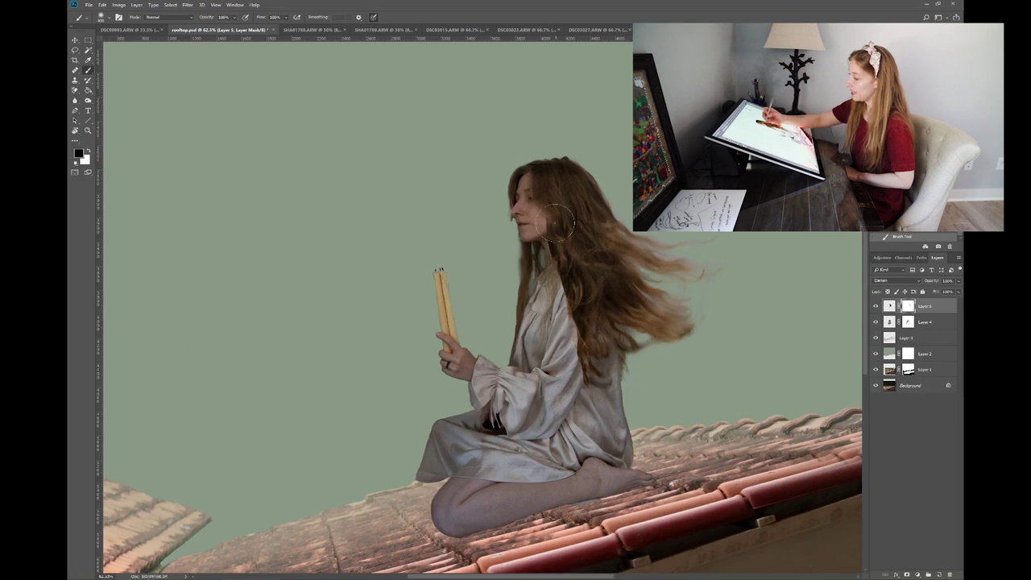
{"action": "mouse_move", "coordinate": [564, 253]}
{"action": "left_mouse_down"}
{"action": "mouse_move", "coordinate": [606, 390]}
{"action": "mouse_move", "coordinate": [608, 330]}
{"action": "mouse_move", "coordinate": [574, 234]}
{"action": "mouse_move", "coordinate": [586, 290]}
{"action": "mouse_move", "coordinate": [564, 242]}
{"action": "left_mouse_up"}
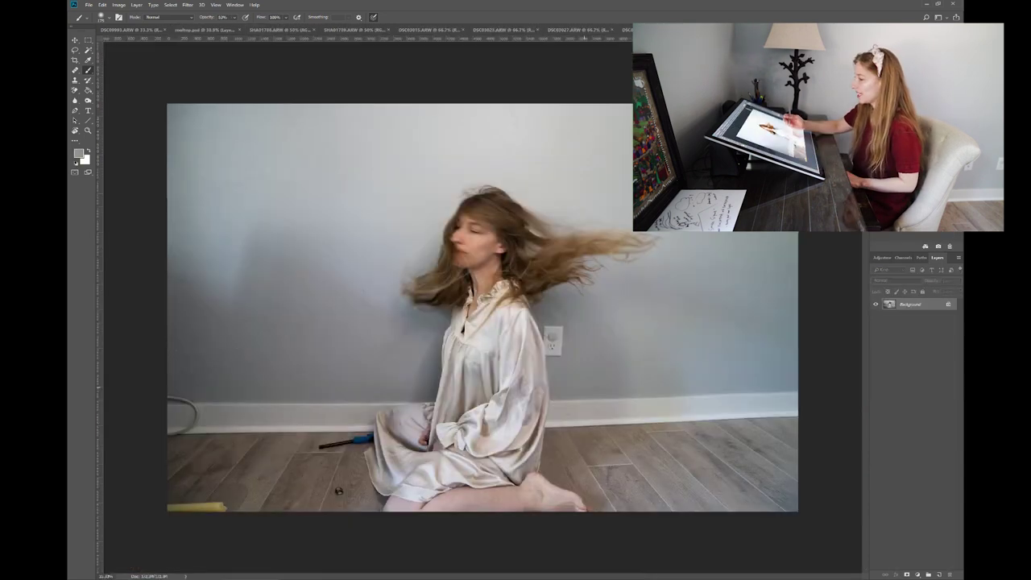
- Copy the head and windblown hair from the photo of her hair blowing both ways and paste them into rooftop.psd
{"action": "key", "text": "l"}
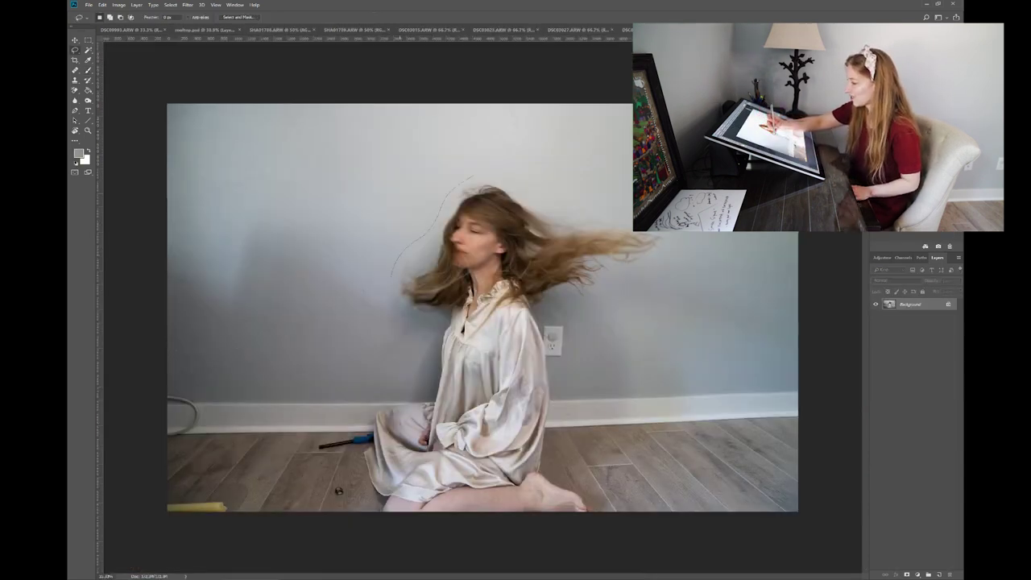
{"action": "left_click_drag", "start_coordinate": [673, 233], "coordinate": [552, 187]}
{"action": "key", "text": "ctrl+c"}
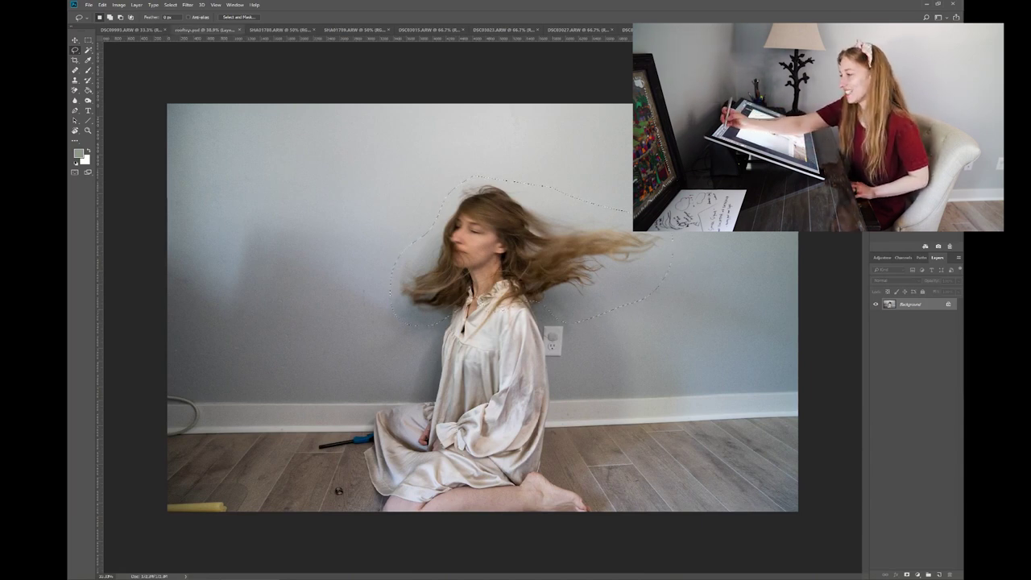
{"action": "left_click", "coordinate": [206, 29]}
{"action": "key", "text": "ctrl+v"}
- Scale the pasted windblown hair to about 72%, set it to Darken and align it over the woman's head
{"action": "key", "text": "ctrl+t"}
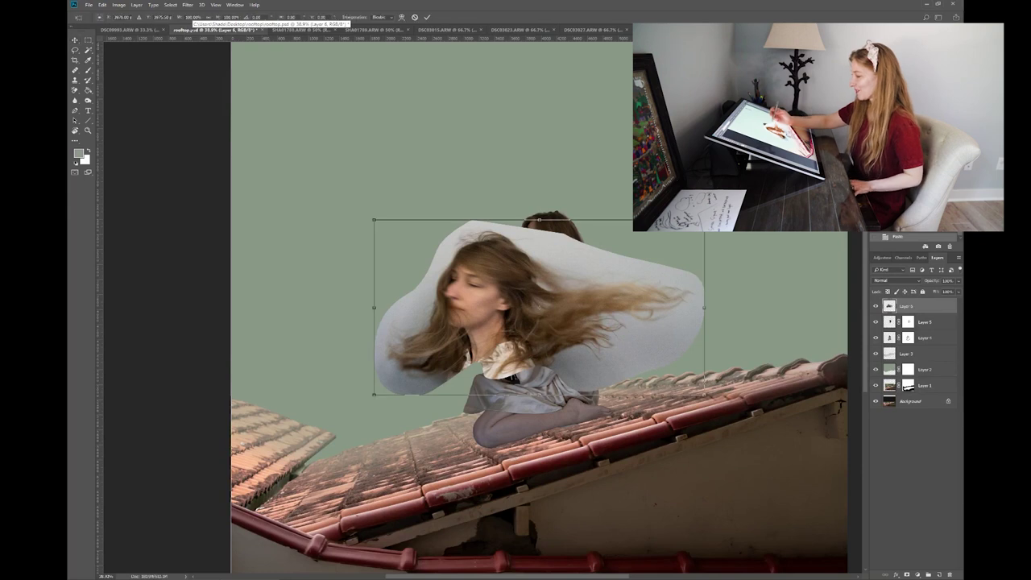
{"action": "left_click_drag", "start_coordinate": [704, 219], "coordinate": [609, 265]}
{"action": "left_click_drag", "start_coordinate": [532, 339], "coordinate": [621, 256]}
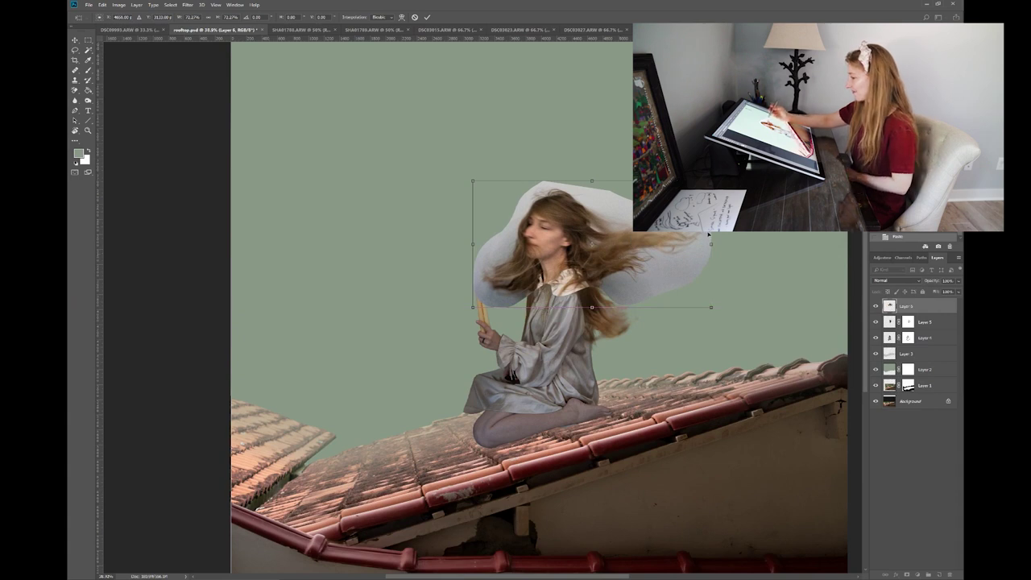
{"action": "key", "text": "Return"}
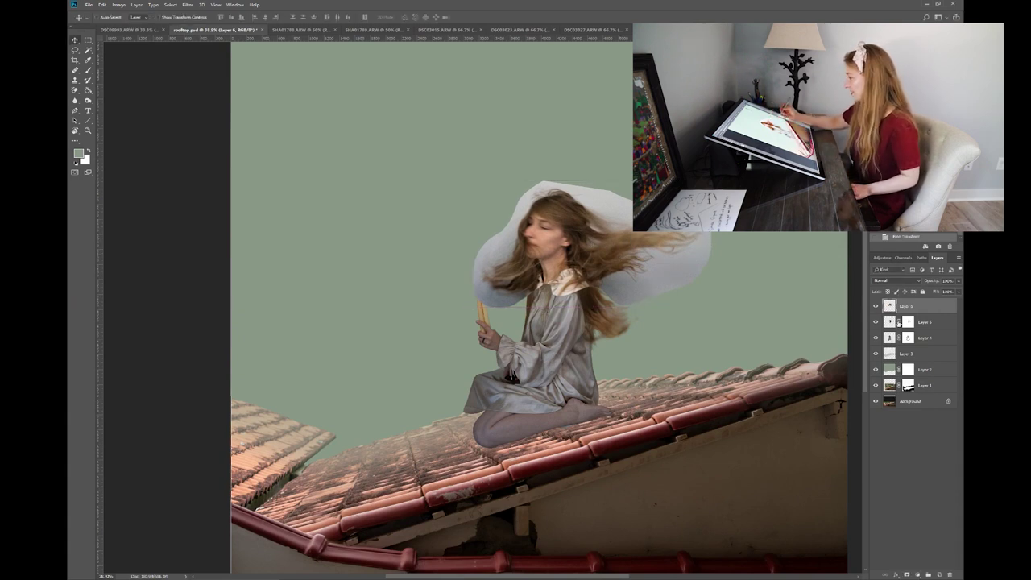
{"action": "left_click", "coordinate": [901, 284]}
{"action": "left_click", "coordinate": [886, 311]}
{"action": "left_click_drag", "start_coordinate": [581, 257], "coordinate": [606, 280]}
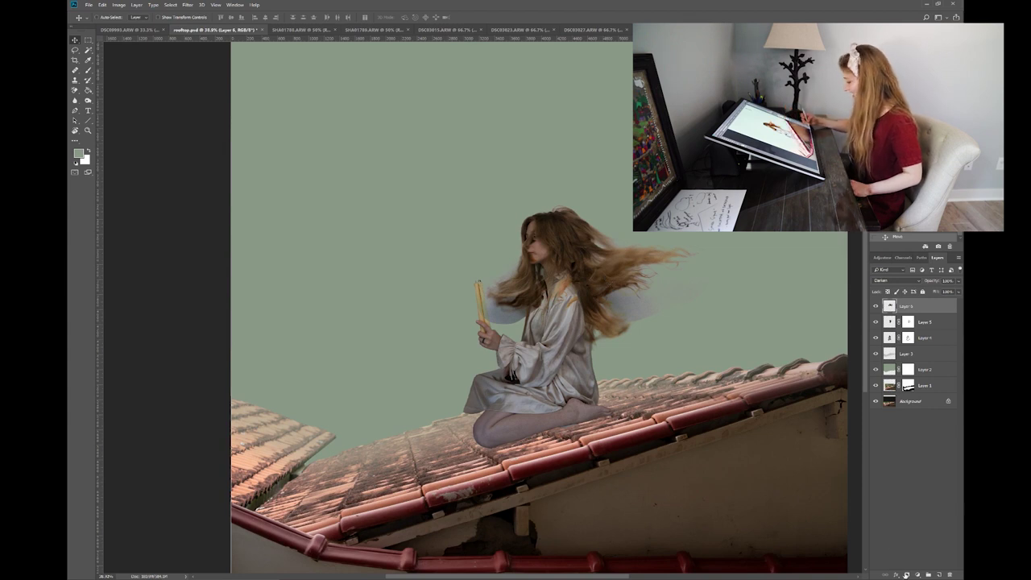
- Mask out the duplicate face on the windblown-hair layer at 100% brush opacity and warp the layer to fit her head
{"action": "left_click", "coordinate": [907, 575]}
{"action": "key", "text": "b"}
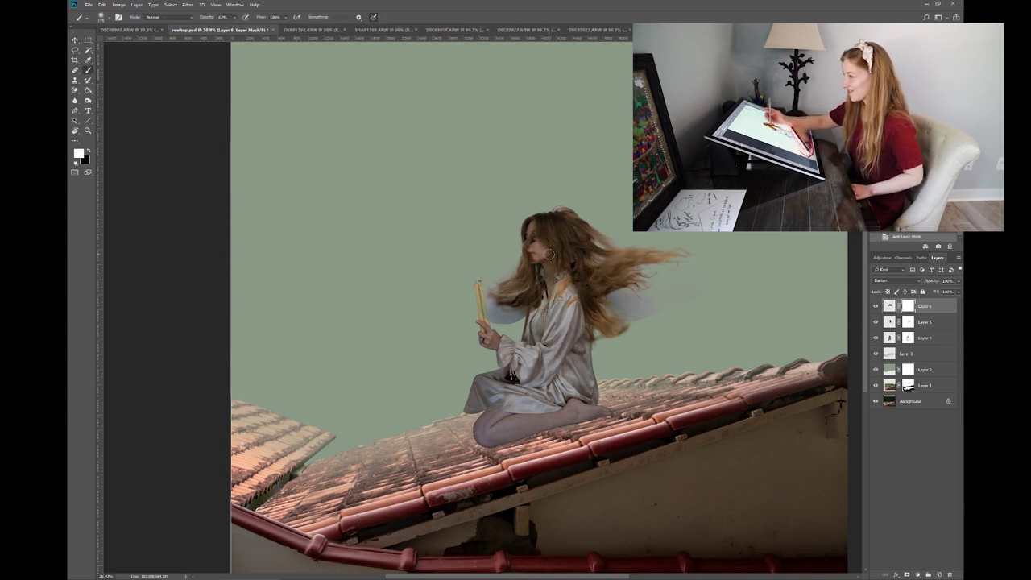
{"action": "key", "text": "0"}
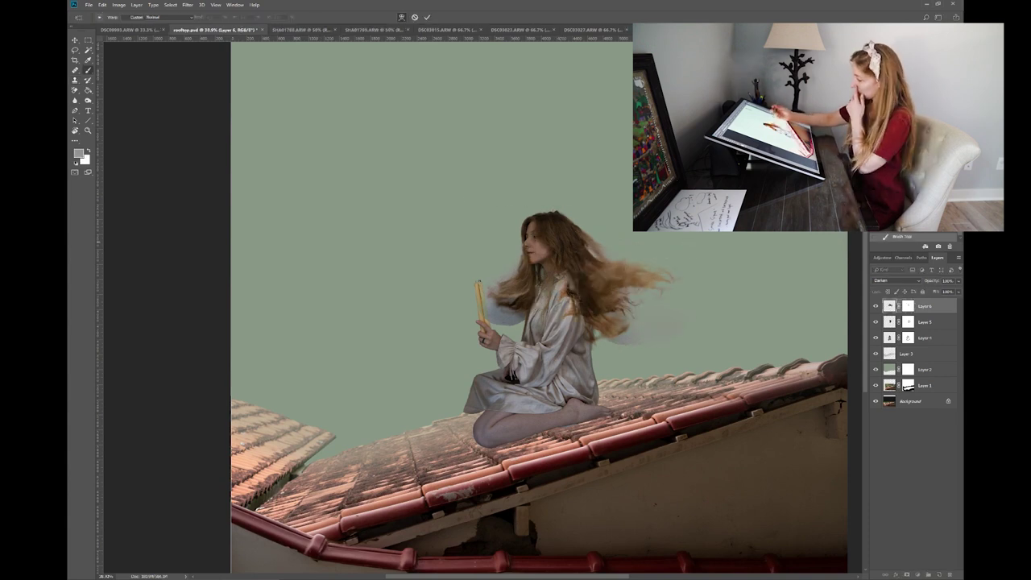
{"action": "key", "text": "Return"}
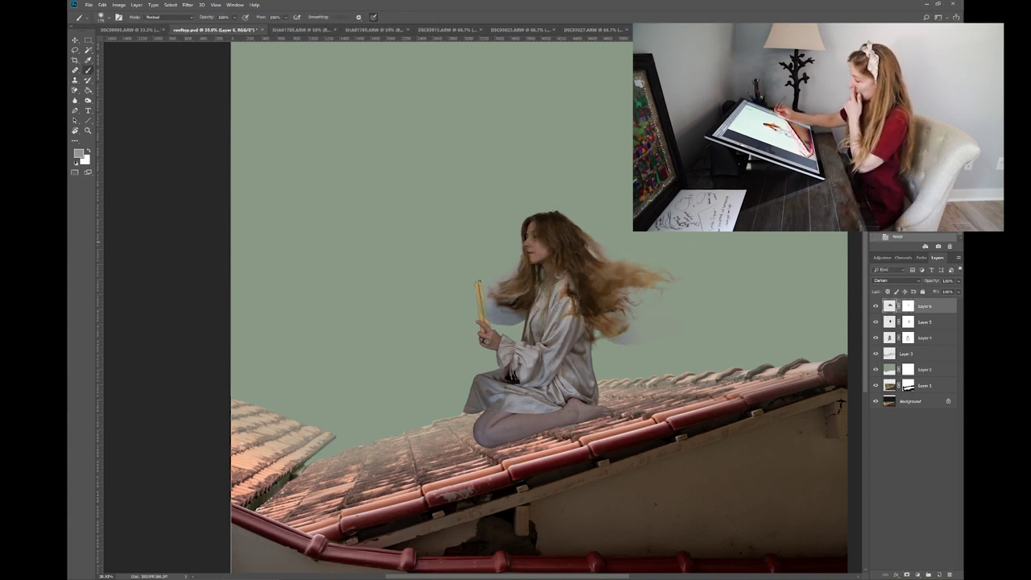
- Mask out the duplicate collar over her shoulder and the grey backdrop patch below the flowing hair
{"action": "left_click", "coordinate": [907, 307]}
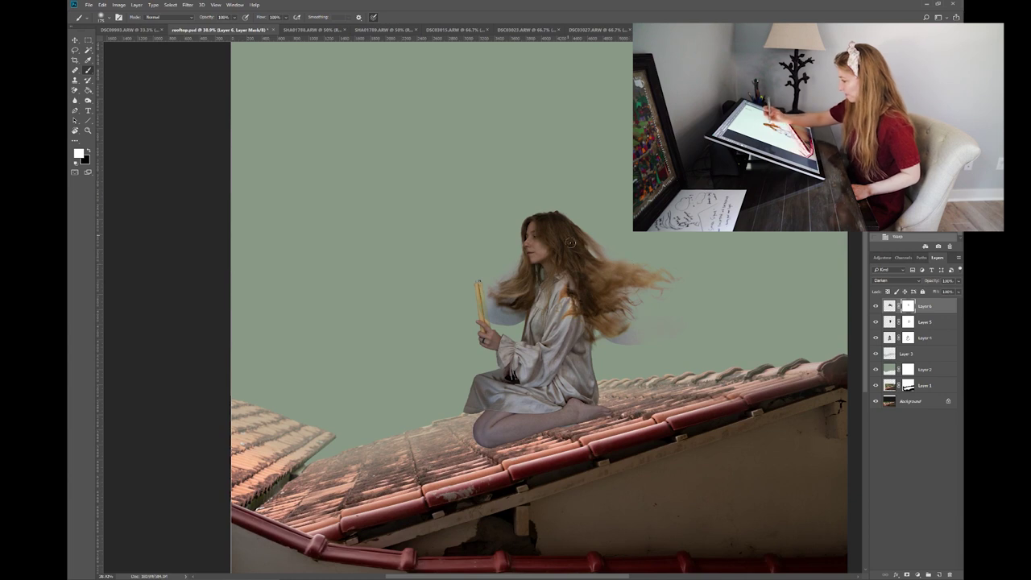
{"action": "mouse_move", "coordinate": [564, 282]}
{"action": "left_mouse_down"}
{"action": "mouse_move", "coordinate": [559, 305]}
{"action": "mouse_move", "coordinate": [588, 300]}
{"action": "left_mouse_up"}
{"action": "key", "text": "x"}
{"action": "left_click_drag", "start_coordinate": [605, 348], "coordinate": [623, 342]}
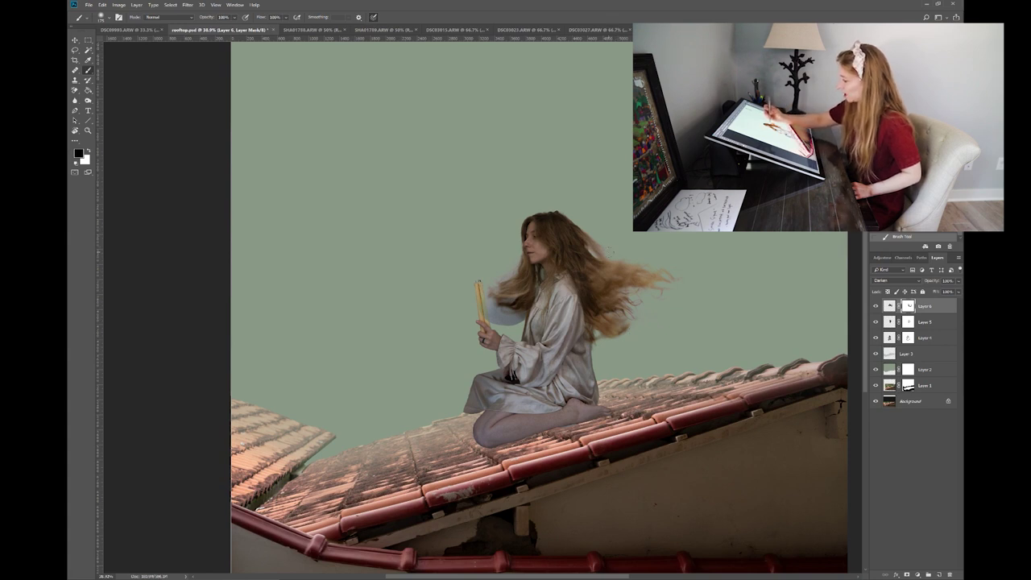
- Mask out the leftover backdrop above the hair behind her head and around the front strands near the candles
{"action": "left_click_drag", "start_coordinate": [596, 245], "coordinate": [603, 252]}
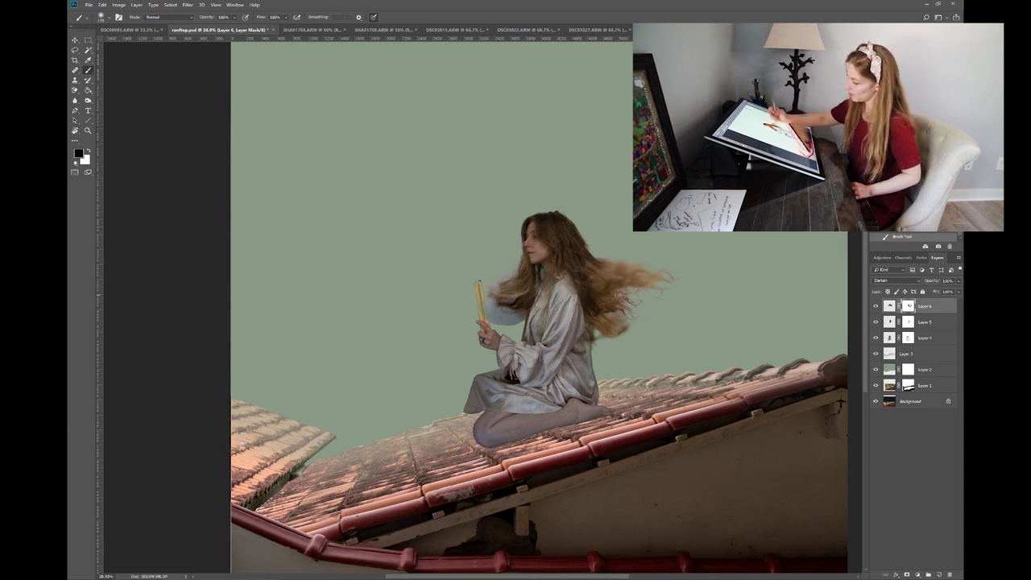
{"action": "left_click_drag", "start_coordinate": [492, 312], "coordinate": [495, 315]}
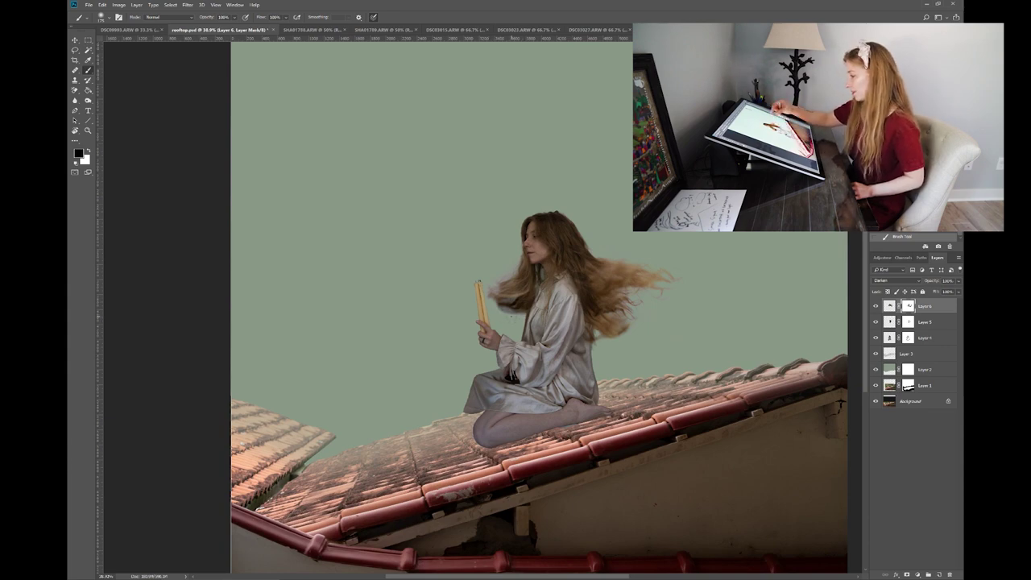
{"action": "scroll", "coordinate": [511, 317], "scroll_direction": "up", "scroll_amount": 6}
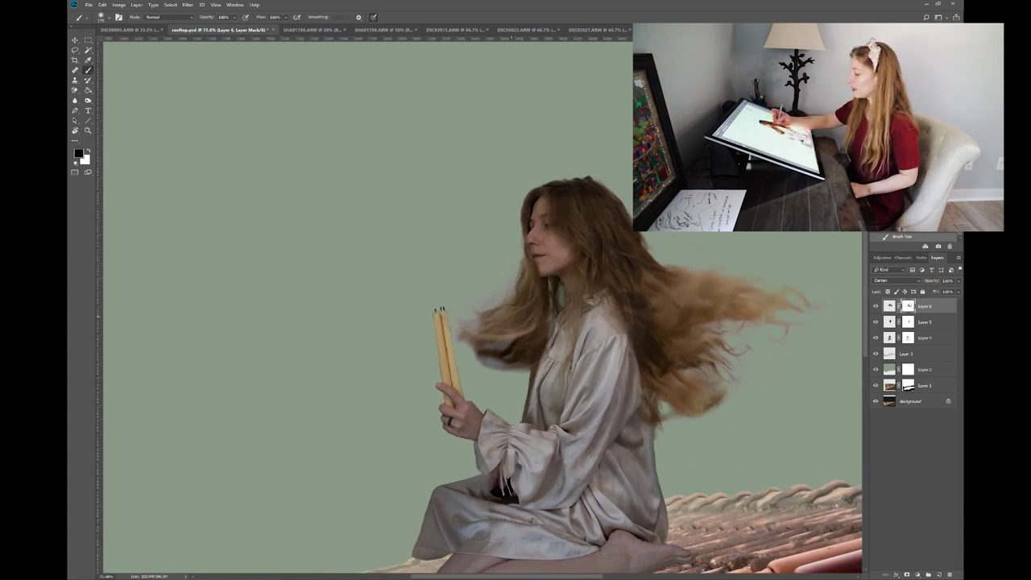
- Mask out the dark leftover patch beneath the front hair strands near the candles on Layer 6, using a reduced brush opacity
{"action": "key", "text": "8"}
{"action": "key", "text": "4"}
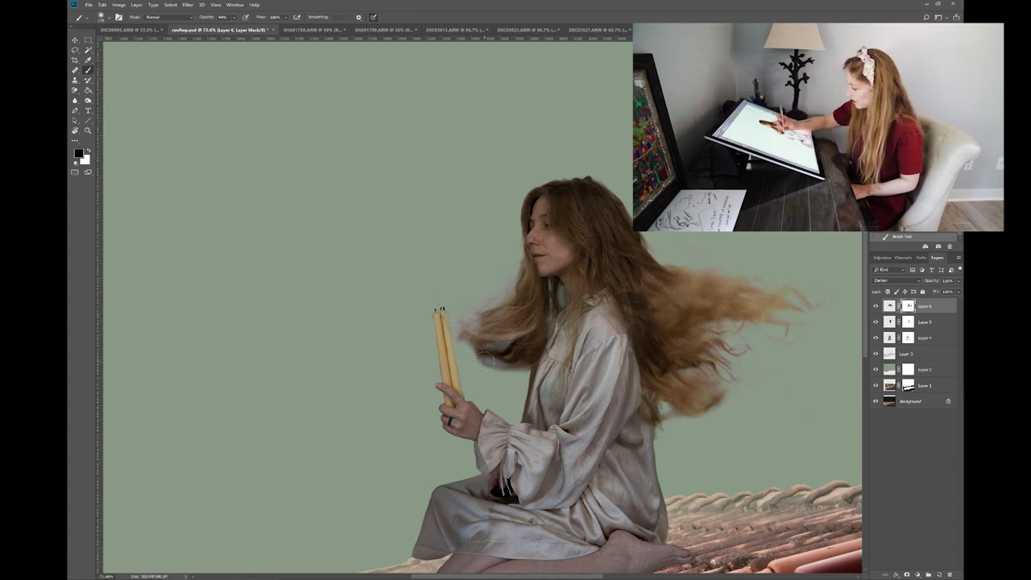
{"action": "mouse_move", "coordinate": [482, 367]}
{"action": "left_mouse_down"}
{"action": "mouse_move", "coordinate": [515, 380]}
{"action": "mouse_move", "coordinate": [482, 342]}
{"action": "left_mouse_up"}
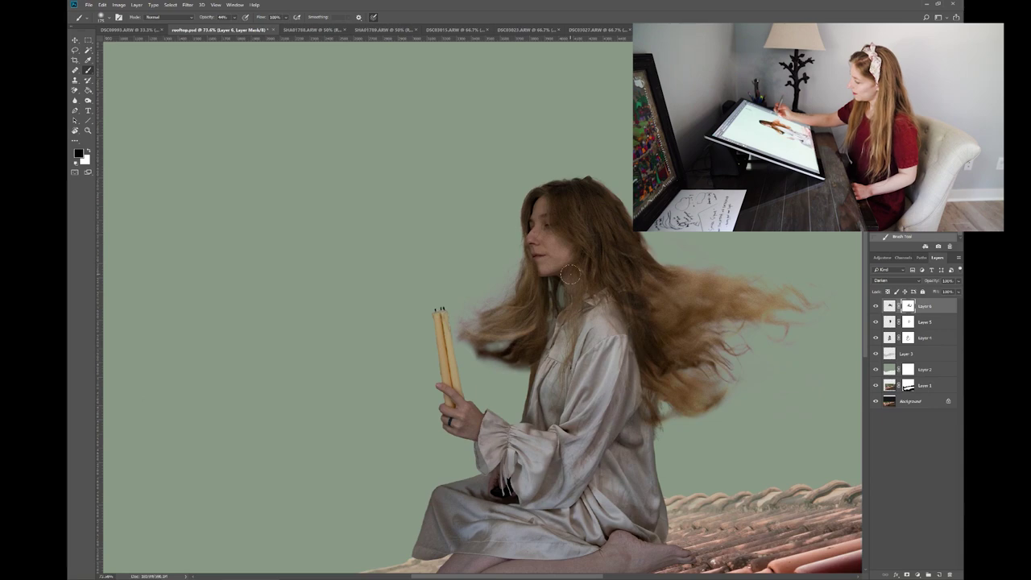
{"action": "scroll", "coordinate": [570, 275], "scroll_direction": "down", "scroll_amount": 5}
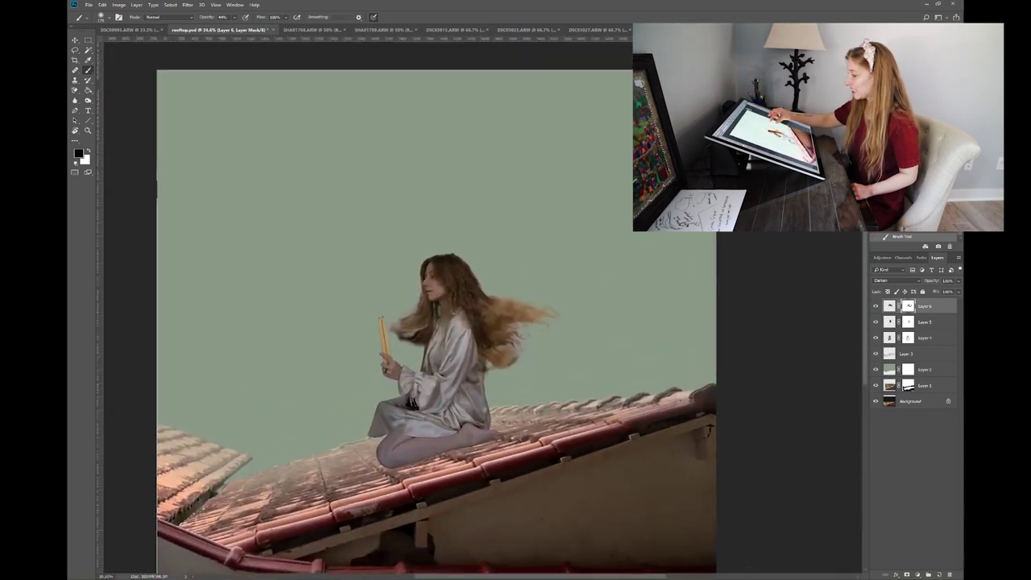
{"action": "scroll", "coordinate": [570, 275], "scroll_direction": "up", "scroll_amount": 4}
{"action": "scroll", "coordinate": [764, 313], "scroll_direction": "up", "scroll_amount": 2}
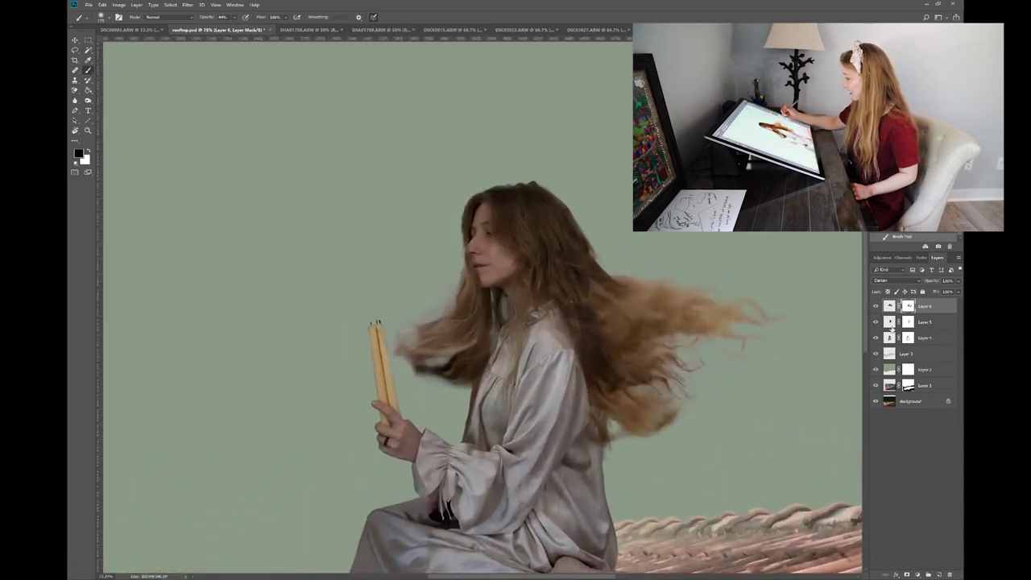
- Compare the layers beneath the windblown hair, and paint white on Layer 4's mask to restore the area below the woman's chin
{"action": "left_click", "coordinate": [875, 323]}
{"action": "left_click", "coordinate": [875, 322]}
{"action": "left_click", "coordinate": [877, 338]}
{"action": "left_click", "coordinate": [877, 338]}
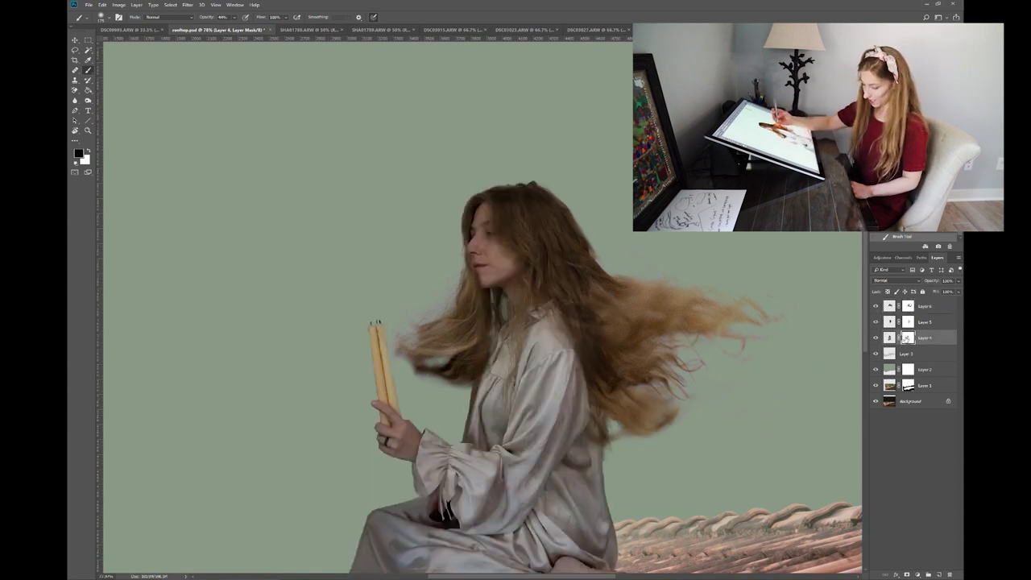
{"action": "key", "text": "x"}
{"action": "mouse_move", "coordinate": [503, 303]}
{"action": "left_mouse_down"}
{"action": "mouse_move", "coordinate": [505, 313]}
{"action": "mouse_move", "coordinate": [494, 296]}
{"action": "mouse_move", "coordinate": [488, 347]}
{"action": "mouse_move", "coordinate": [499, 295]}
{"action": "left_mouse_up"}
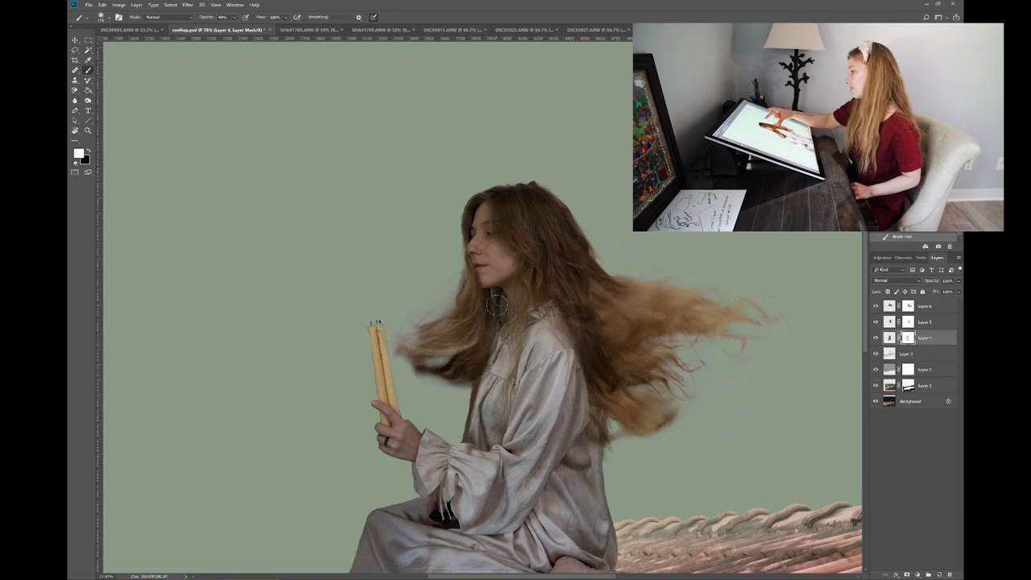
{"action": "key", "text": "ctrl+0"}
{"action": "scroll", "coordinate": [493, 303], "scroll_direction": "up", "scroll_amount": 5}
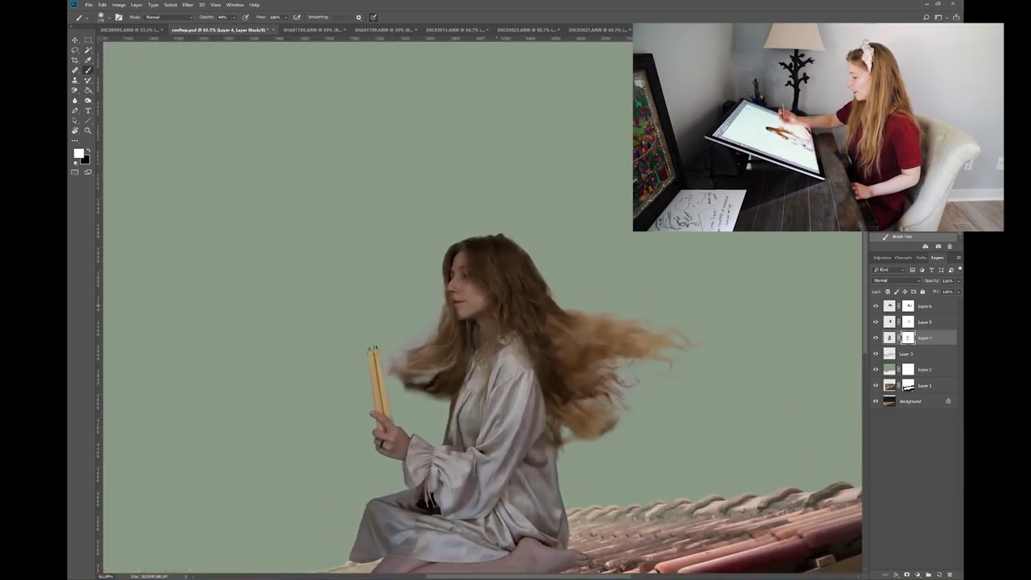
- Add a Hue/Saturation adjustment clipped to the windblown hair on Layer 6 and lower its saturation to match her own hair
{"action": "left_click", "coordinate": [923, 340]}
{"action": "left_click", "coordinate": [923, 310]}
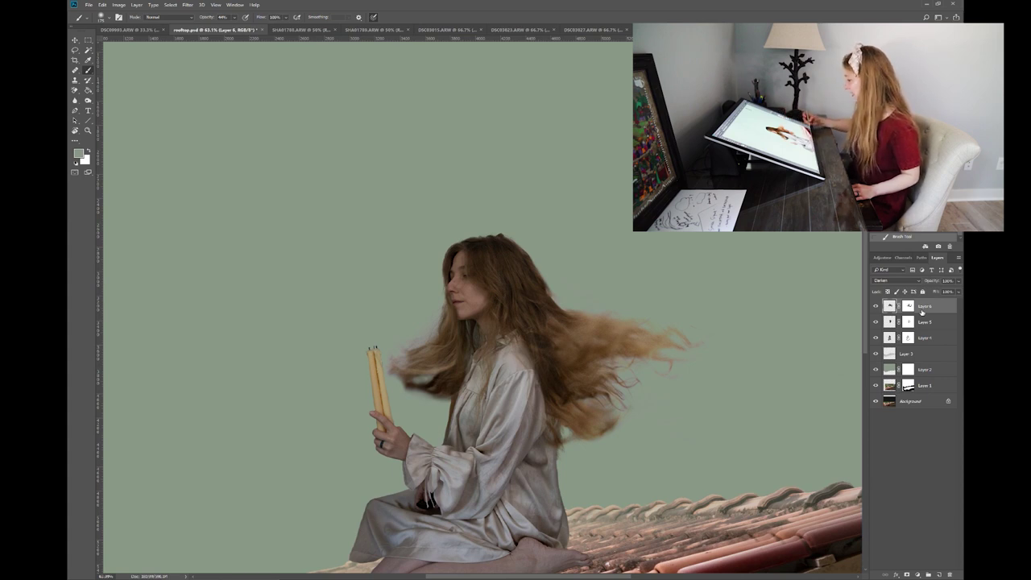
{"action": "left_click", "coordinate": [918, 574]}
{"action": "left_click", "coordinate": [914, 500]}
{"action": "left_click", "coordinate": [735, 297]}
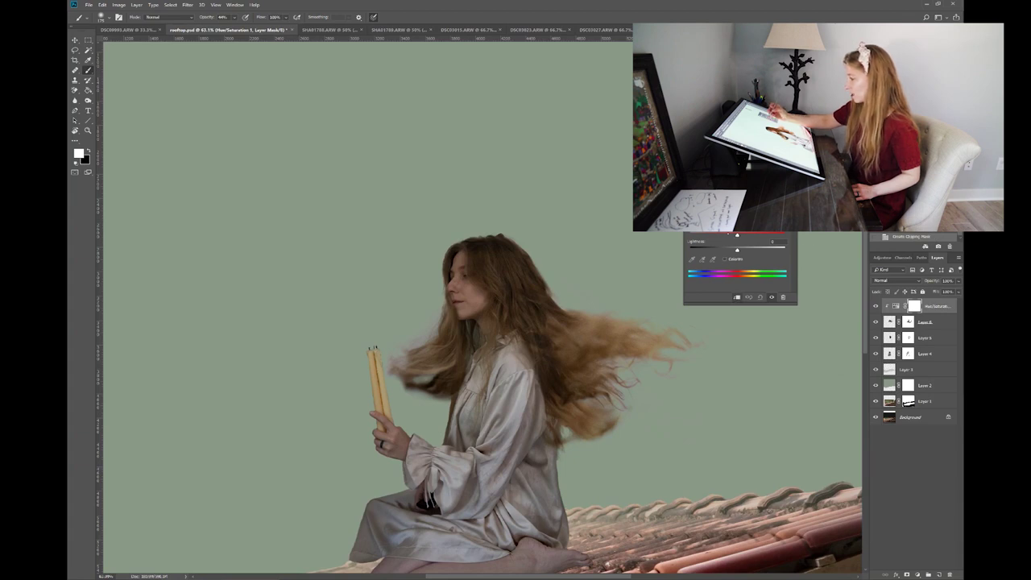
{"action": "left_click_drag", "start_coordinate": [732, 235], "coordinate": [714, 235]}
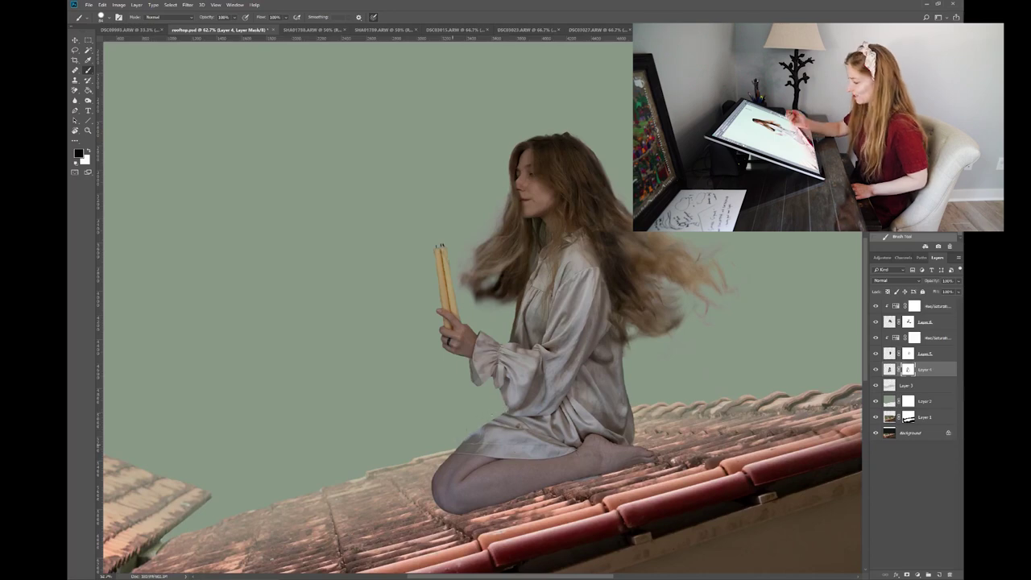
- Examine the composite from close up and at thumbnail size to judge how the hair blends with the figure and rooftop
{"action": "scroll", "coordinate": [452, 445], "scroll_direction": "down", "scroll_amount": 6}
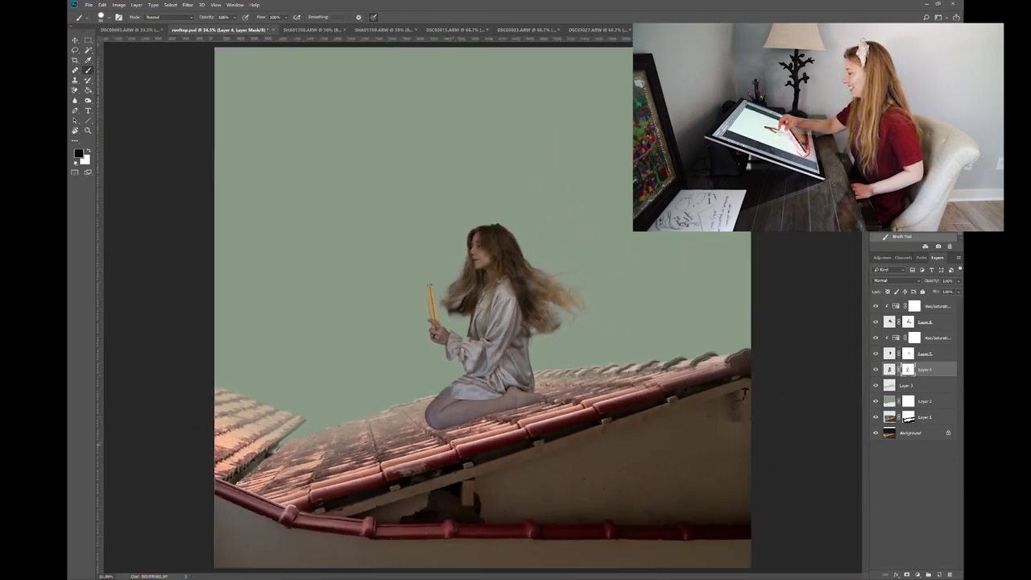
{"action": "scroll", "coordinate": [451, 445], "scroll_direction": "up", "scroll_amount": 4}
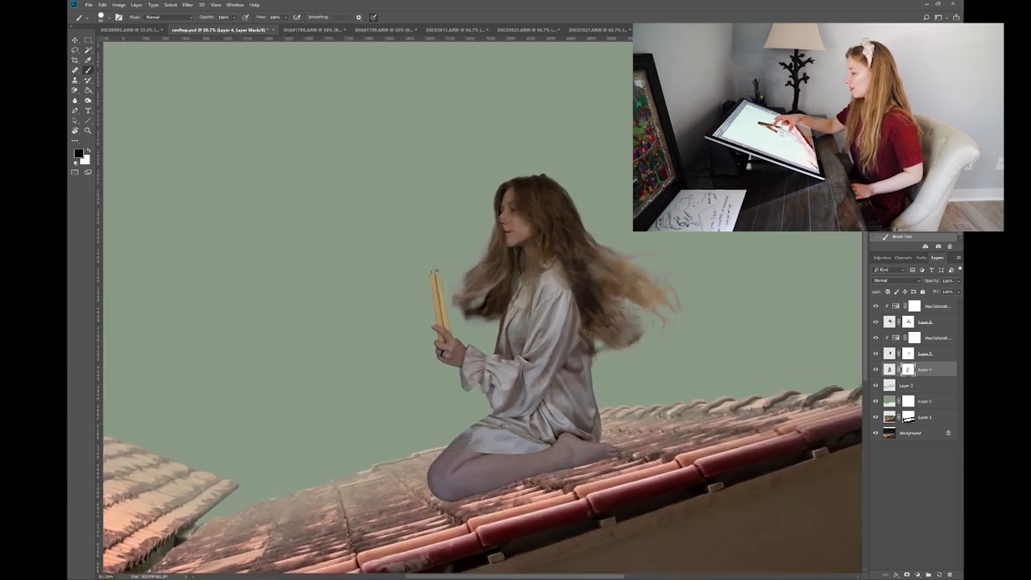
{"action": "scroll", "coordinate": [451, 444], "scroll_direction": "down", "scroll_amount": 6}
{"action": "scroll", "coordinate": [482, 306], "scroll_direction": "down", "scroll_amount": 1}
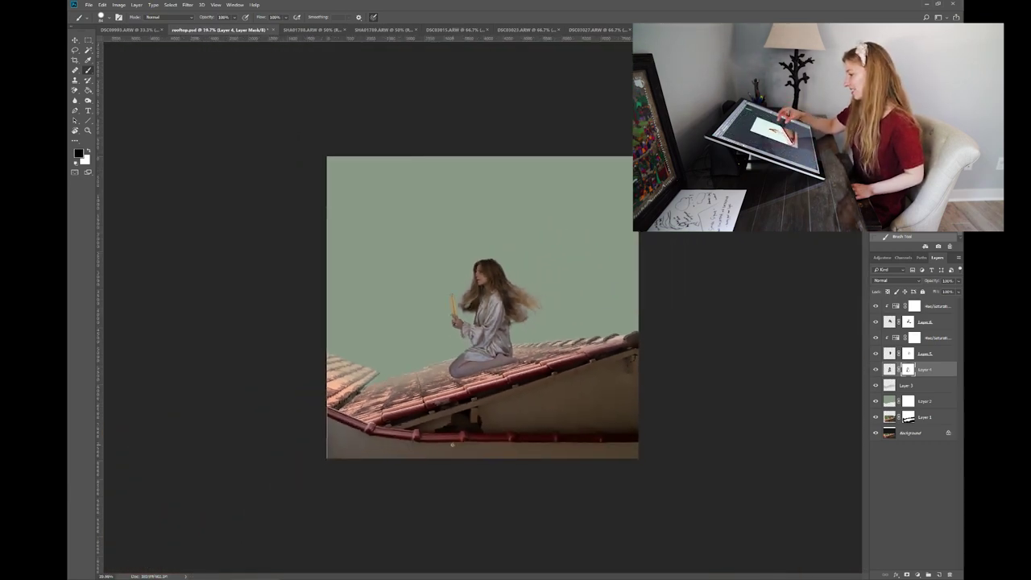
{"action": "scroll", "coordinate": [452, 445], "scroll_direction": "down", "scroll_amount": 1}
{"action": "scroll", "coordinate": [451, 444], "scroll_direction": "up", "scroll_amount": 1}
{"action": "scroll", "coordinate": [452, 445], "scroll_direction": "down", "scroll_amount": 1}
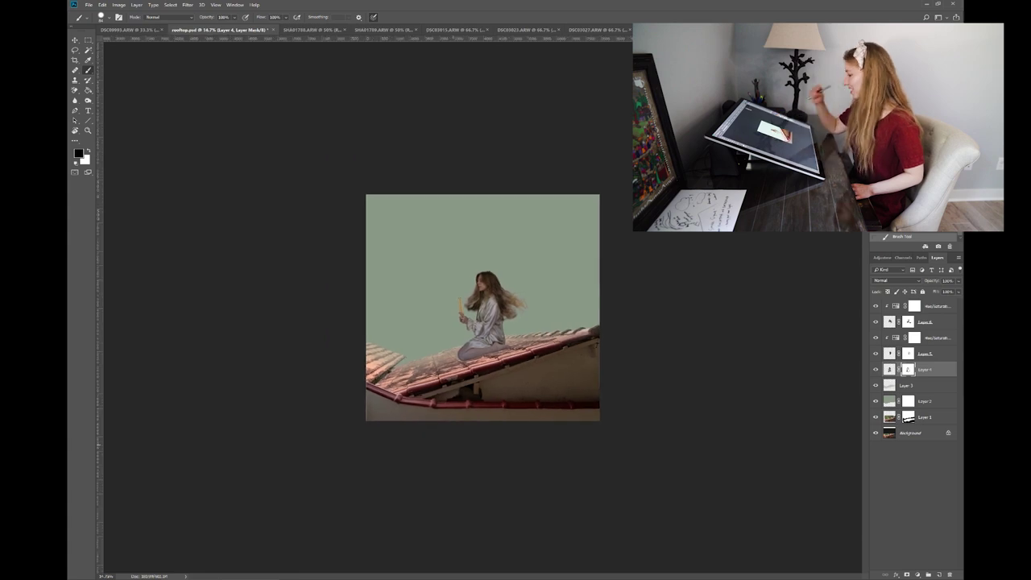
{"action": "scroll", "coordinate": [469, 295], "scroll_direction": "up", "scroll_amount": 5}
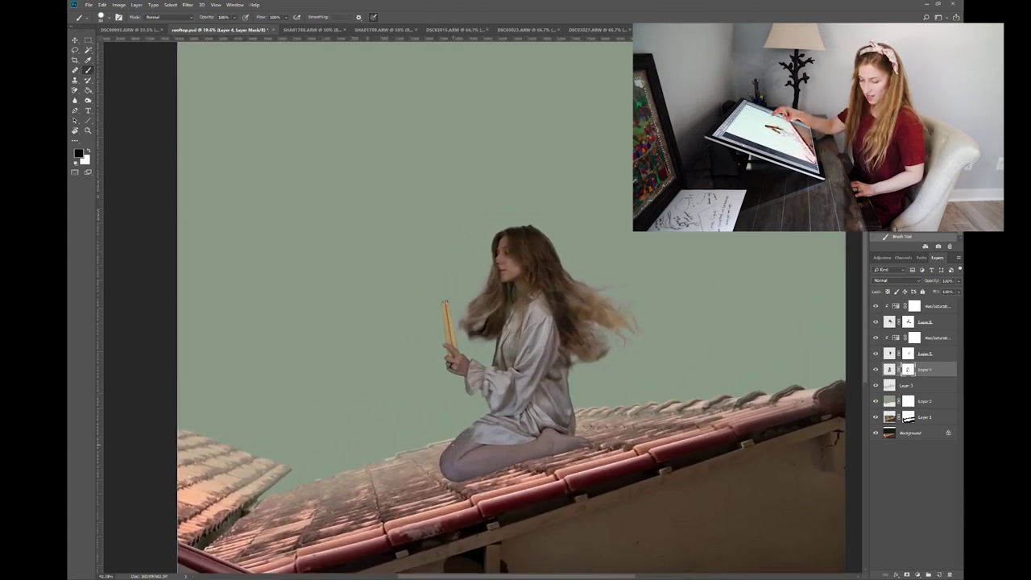
- Find the photo with the lit candles among the open documents and lasso loosely around the flames to copy them
{"action": "left_click", "coordinate": [604, 30]}
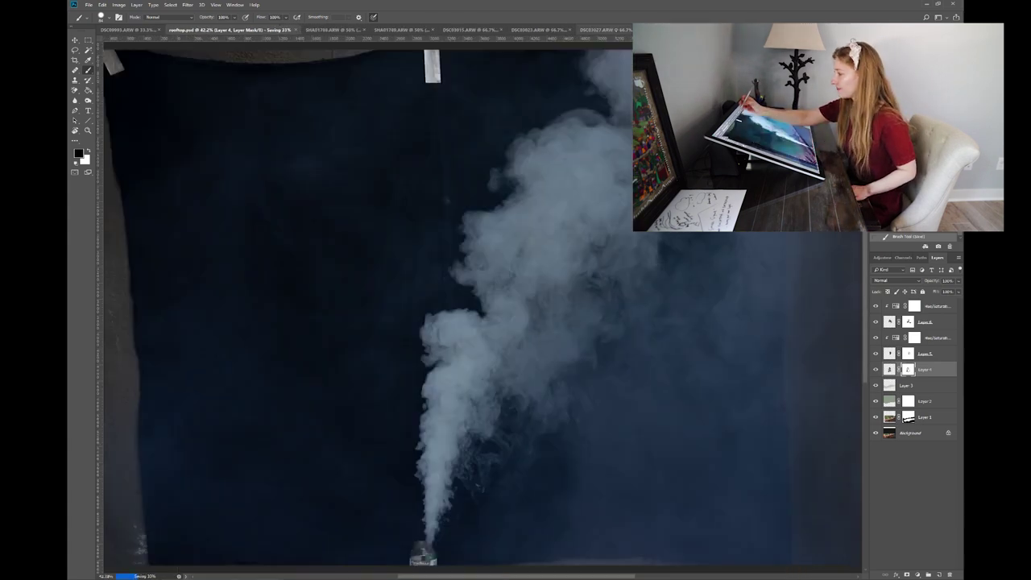
{"action": "left_click", "coordinate": [662, 30]}
{"action": "left_click", "coordinate": [737, 29]}
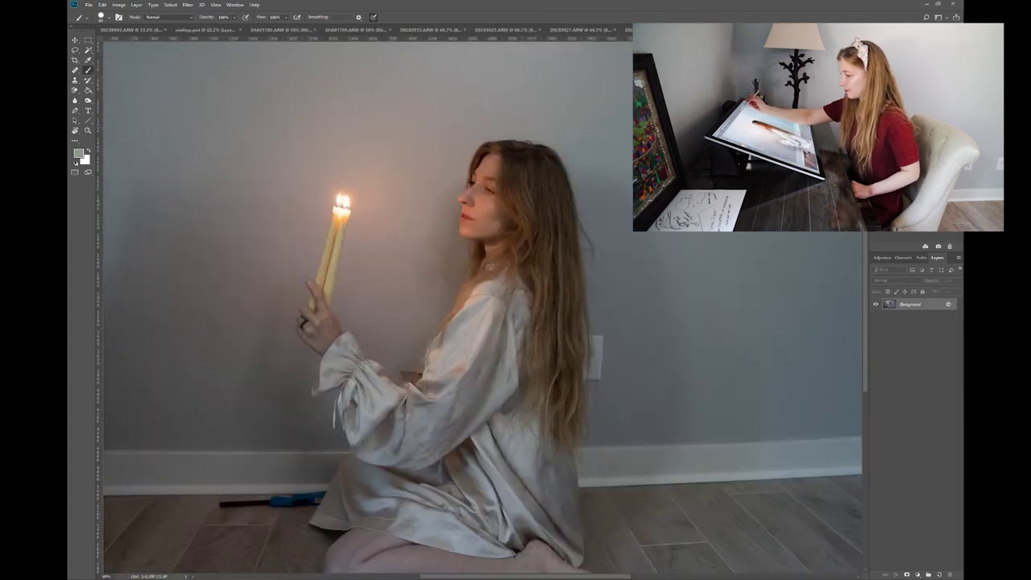
{"action": "key", "text": "l"}
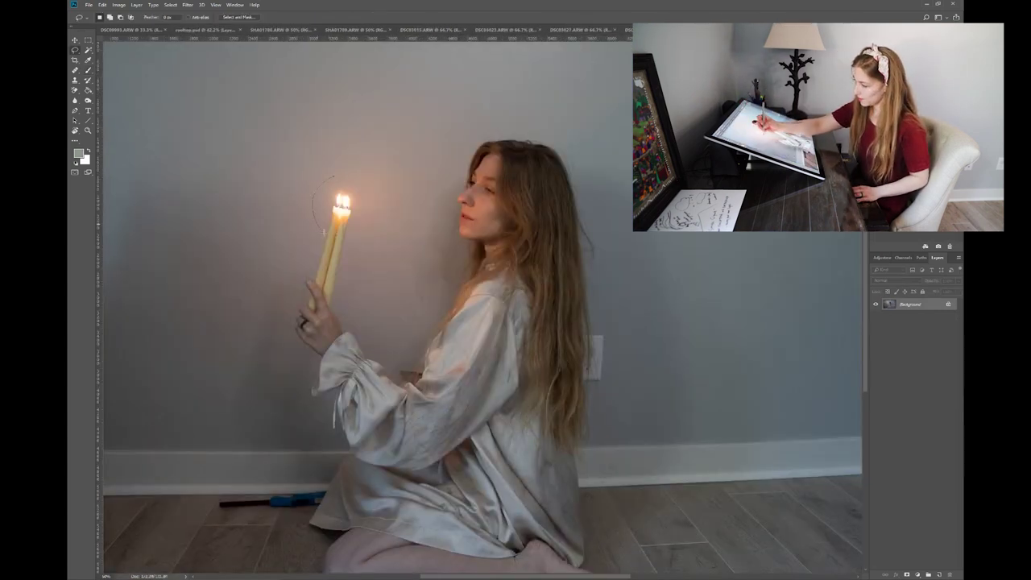
{"action": "key", "text": "ctrl+Tab"}
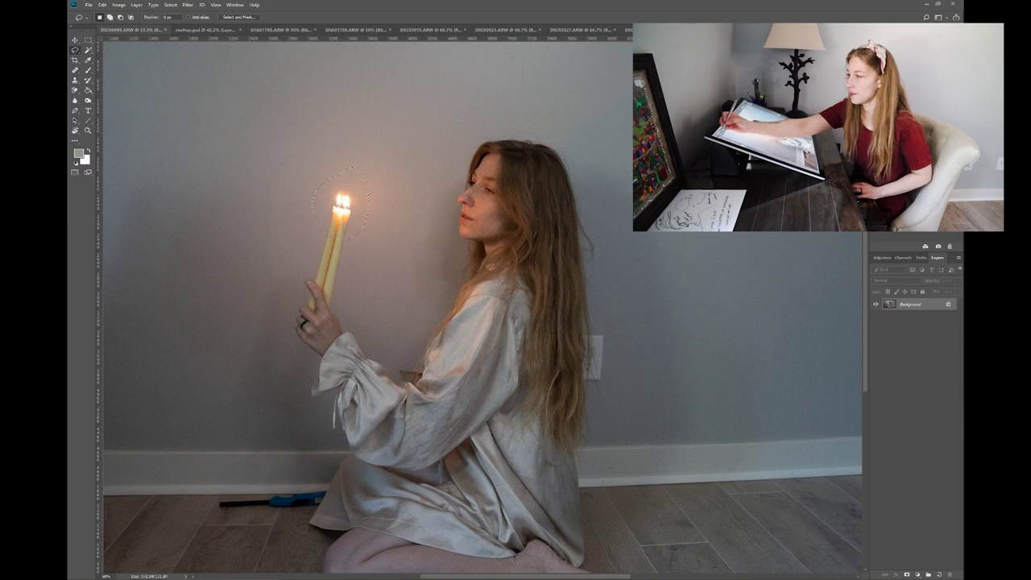
{"action": "key", "text": "ctrl+Tab"}
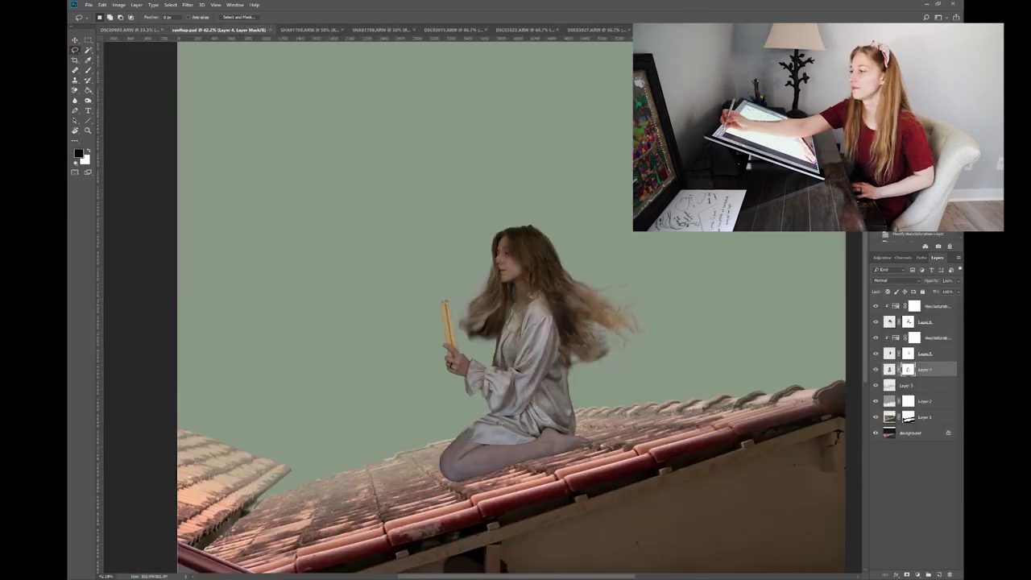
- Close the first source photo, paste the candle flames into rooftop.psd and transform them to fit the candle tips
{"action": "left_click", "coordinate": [163, 30]}
{"action": "key", "text": "ctrl+v"}
{"action": "key", "text": "v"}
{"action": "key", "text": "ctrl+t"}
{"action": "key", "text": "Return"}
- Set the flame layer's blend mode to Lighten and darken it with Curves to hide its grey backdrop
{"action": "key", "text": "b"}
{"action": "left_click", "coordinate": [925, 322]}
{"action": "left_click", "coordinate": [907, 369]}
{"action": "left_click", "coordinate": [897, 280]}
{"action": "left_click", "coordinate": [890, 337]}
{"action": "key", "text": "ctrl+m"}
{"action": "left_click_drag", "start_coordinate": [714, 457], "coordinate": [722, 477]}
{"action": "left_click", "coordinate": [852, 401]}
- Lasso the woman's face, front hair and chest on the side facing the candles and feather the selection
{"action": "scroll", "coordinate": [459, 300], "scroll_direction": "up", "scroll_amount": 5}
{"action": "key", "text": "l"}
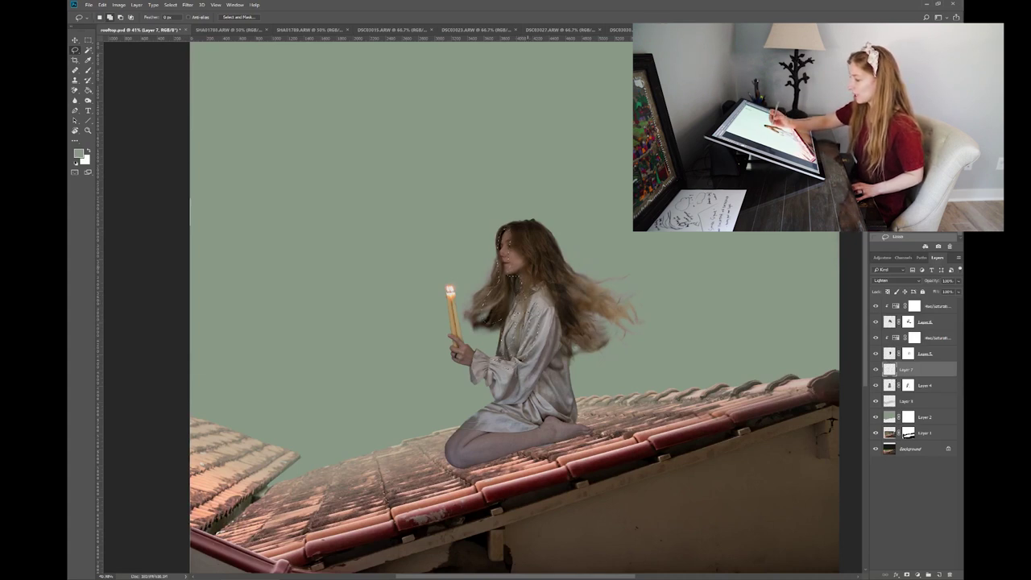
{"action": "right_click", "coordinate": [511, 294]}
{"action": "left_click", "coordinate": [527, 309]}
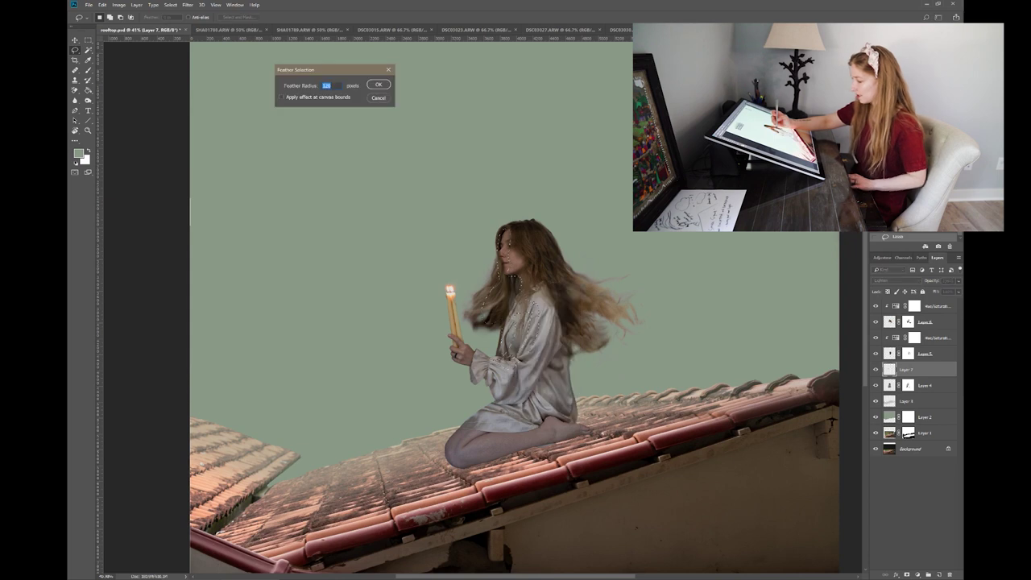
{"action": "key", "text": "Return"}
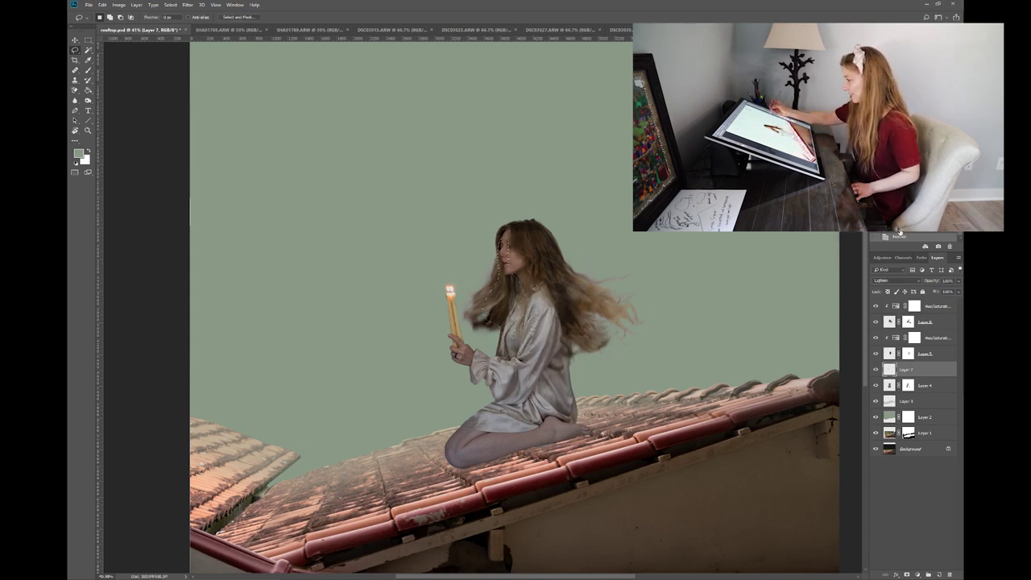
{"action": "right_click", "coordinate": [503, 269]}
{"action": "left_click", "coordinate": [520, 285]}
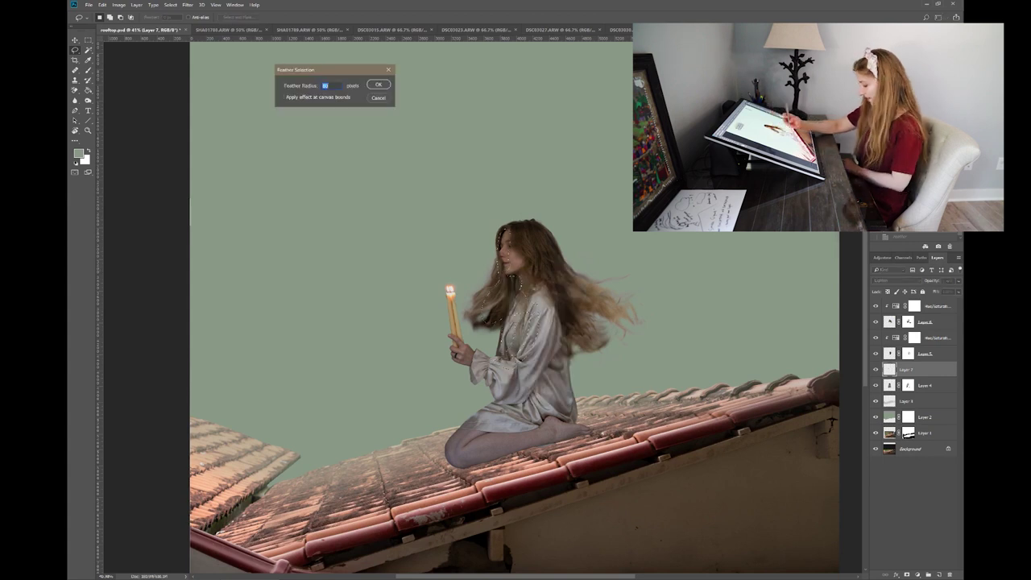
{"action": "key", "text": "Return"}
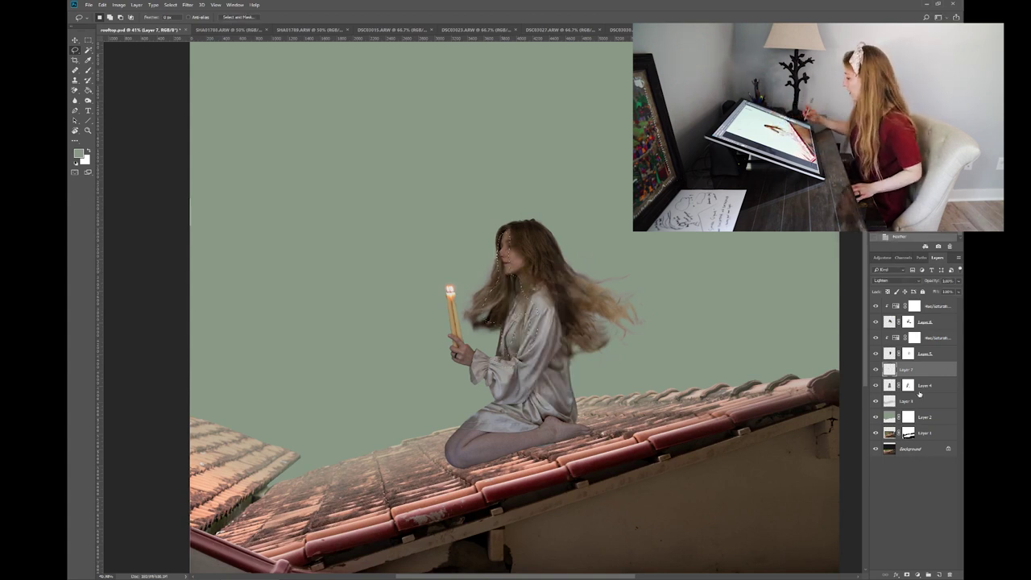
- Add a Curves adjustment limited to the feathered selection, raise its midtones and move it between the flames and the woman's layer
{"action": "left_click", "coordinate": [917, 575]}
{"action": "left_click", "coordinate": [907, 471]}
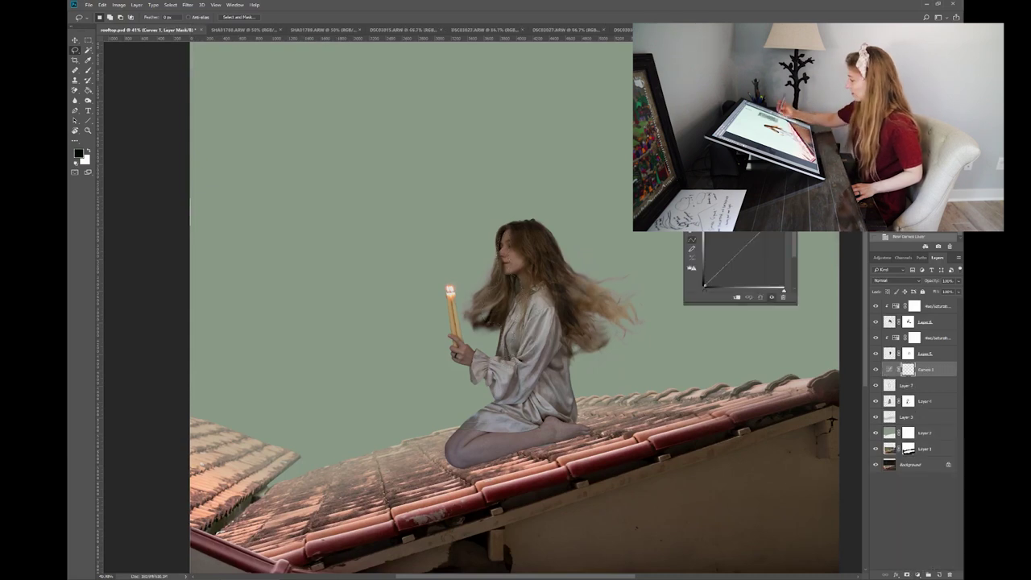
{"action": "left_click", "coordinate": [740, 241]}
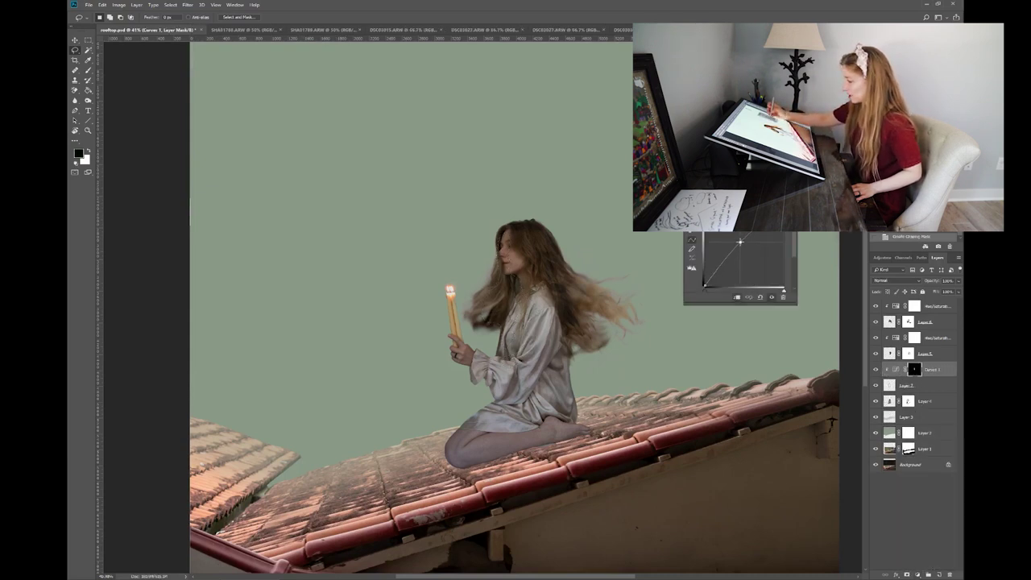
{"action": "left_click_drag", "start_coordinate": [741, 241], "coordinate": [745, 235]}
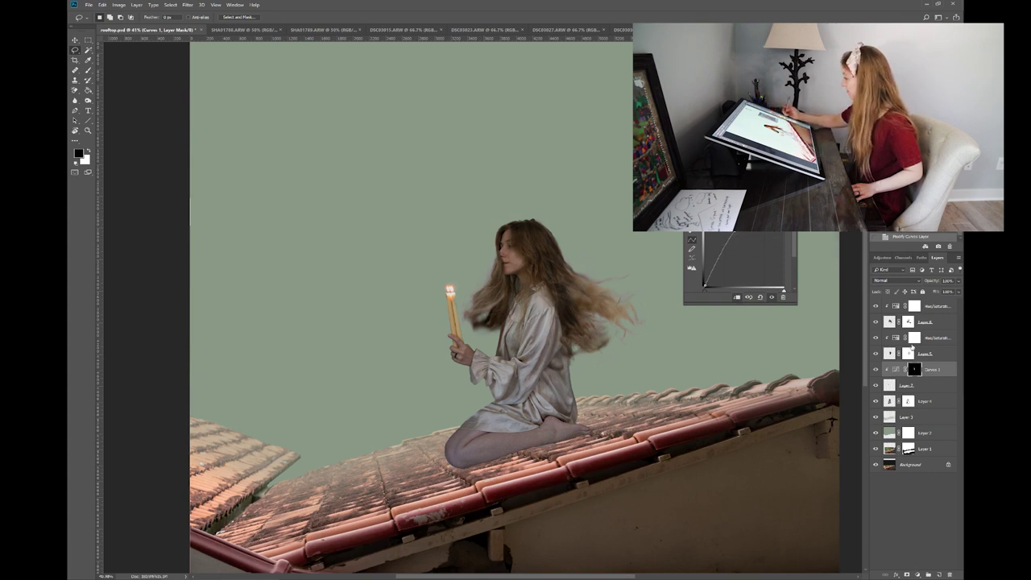
{"action": "left_click_drag", "start_coordinate": [918, 370], "coordinate": [918, 391]}
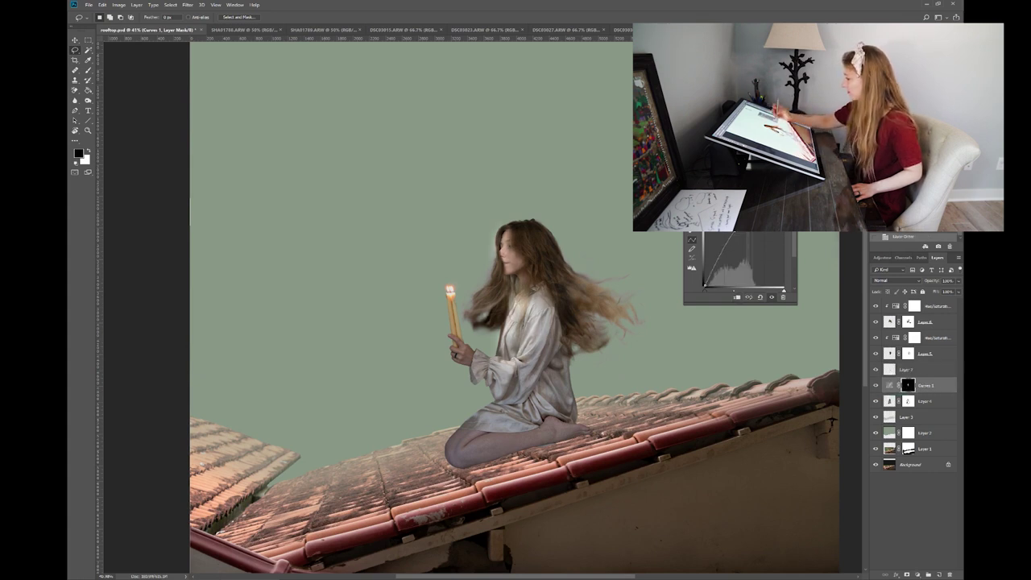
- Clip the Curves adjustment to Layer 4, soften its brightening and warm the light by lowering blue and raising red
{"action": "left_click_drag", "start_coordinate": [735, 234], "coordinate": [736, 241]}
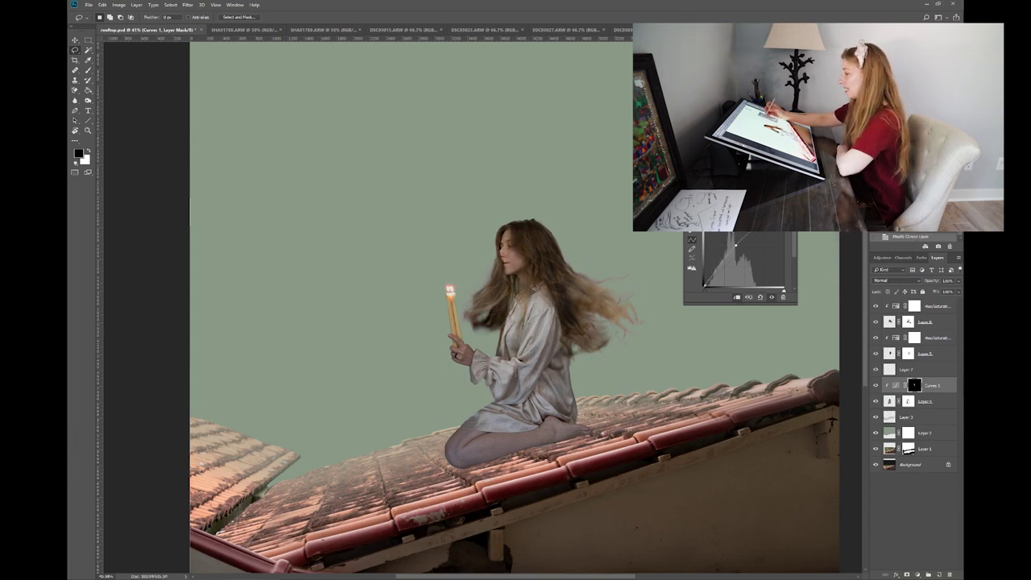
{"action": "key", "text": "alt+5"}
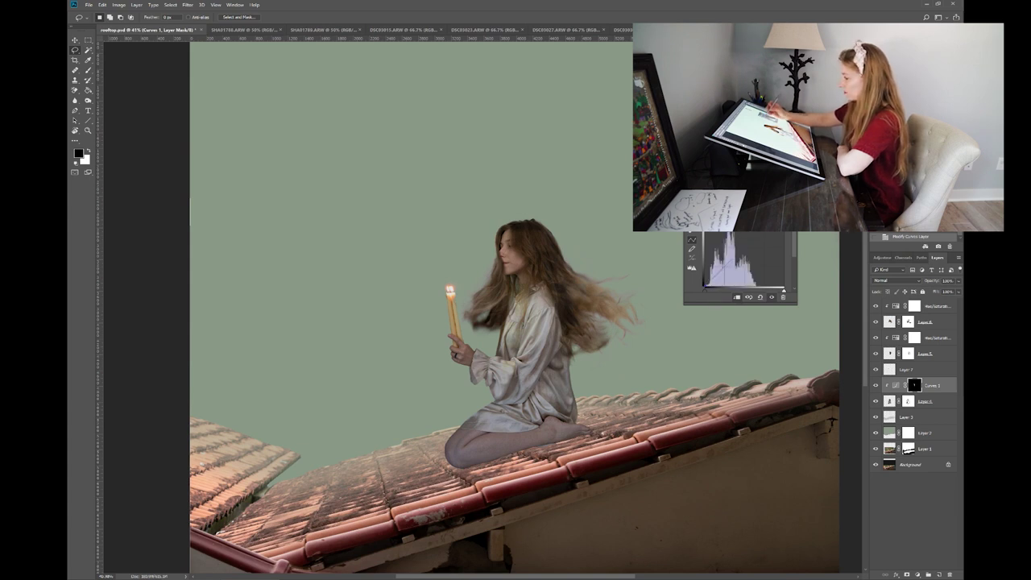
{"action": "key", "text": "alt+3"}
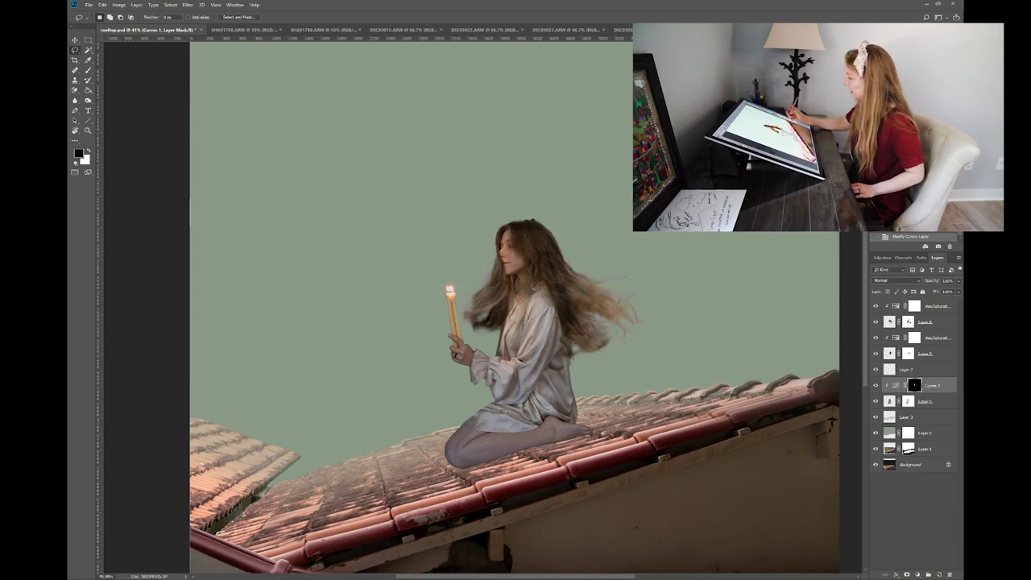
- Load the candlelight Curves mask as a selection and use it for a second Curves adjustment clipped to the hair on Layer 6
{"action": "left_click", "coordinate": [914, 388], "text": "ctrl"}
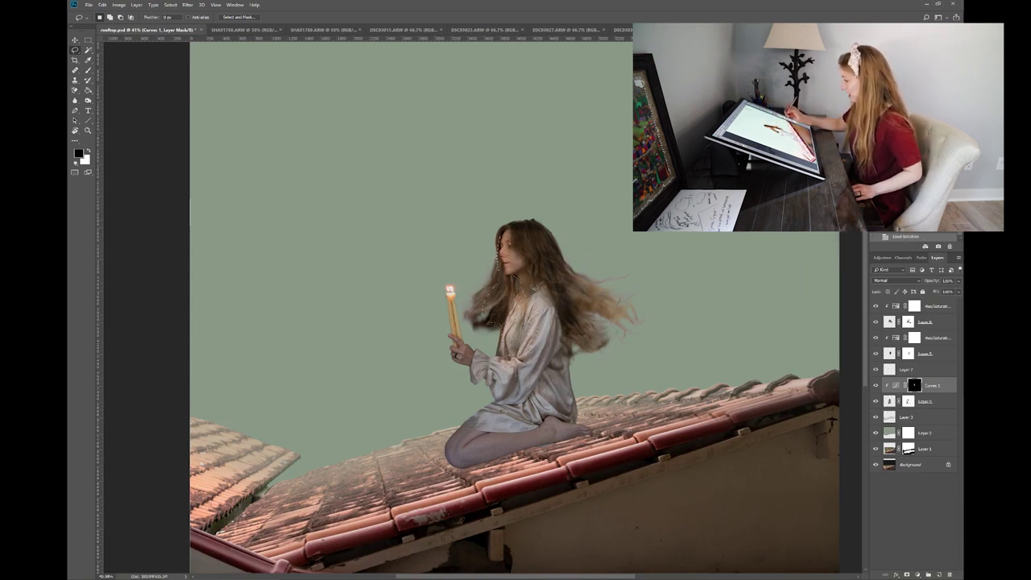
{"action": "left_click", "coordinate": [875, 321]}
{"action": "left_click", "coordinate": [876, 322]}
{"action": "left_click", "coordinate": [890, 321]}
{"action": "left_click", "coordinate": [918, 574]}
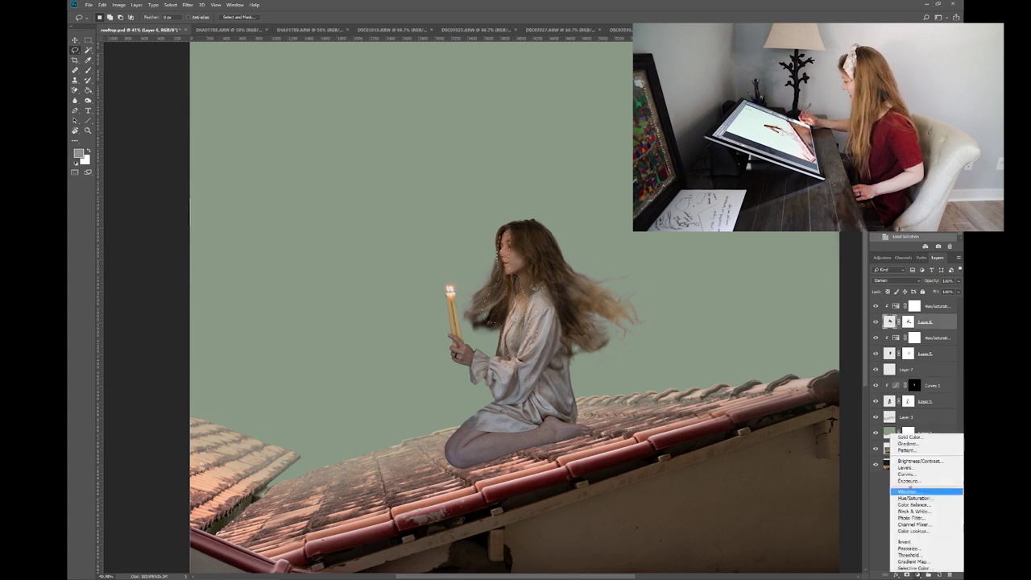
{"action": "left_click", "coordinate": [926, 474]}
{"action": "left_click", "coordinate": [792, 145]}
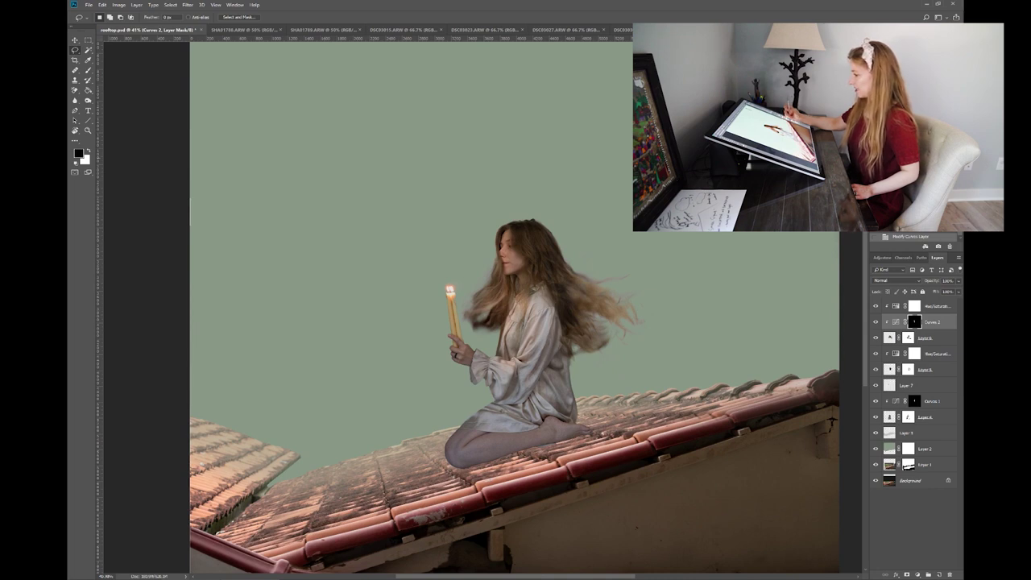
- Compare the image with the candlelight Curves adjustments hidden and shown, and save the rooftop document
{"action": "left_click", "coordinate": [876, 322]}
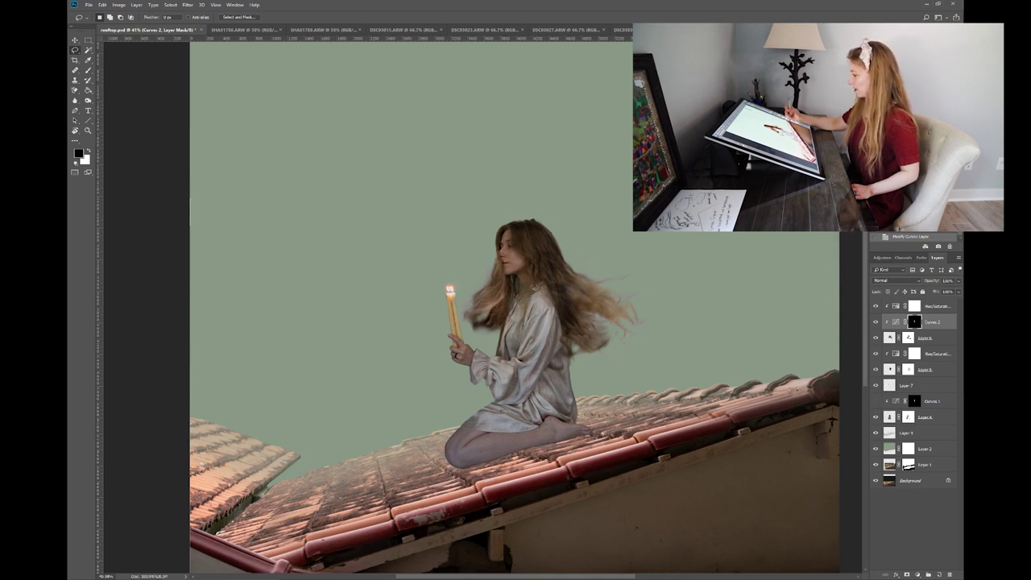
{"action": "left_click", "coordinate": [876, 401]}
{"action": "left_click", "coordinate": [876, 321]}
{"action": "left_click", "coordinate": [876, 321]}
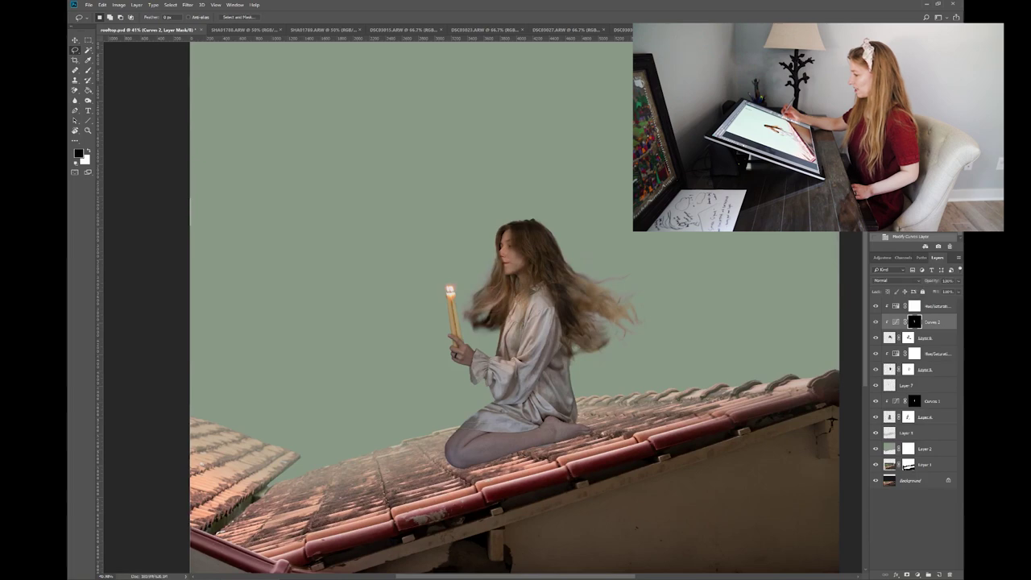
{"action": "scroll", "coordinate": [484, 307], "scroll_direction": "down", "scroll_amount": 3}
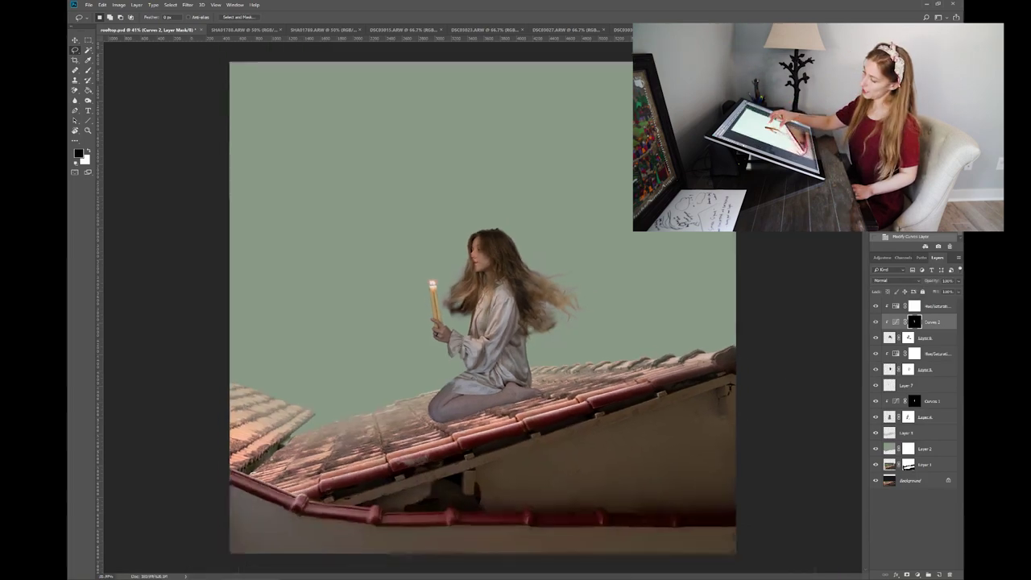
{"action": "scroll", "coordinate": [483, 307], "scroll_direction": "up", "scroll_amount": 2}
{"action": "scroll", "coordinate": [484, 307], "scroll_direction": "up", "scroll_amount": 2}
{"action": "scroll", "coordinate": [483, 307], "scroll_direction": "down", "scroll_amount": 3}
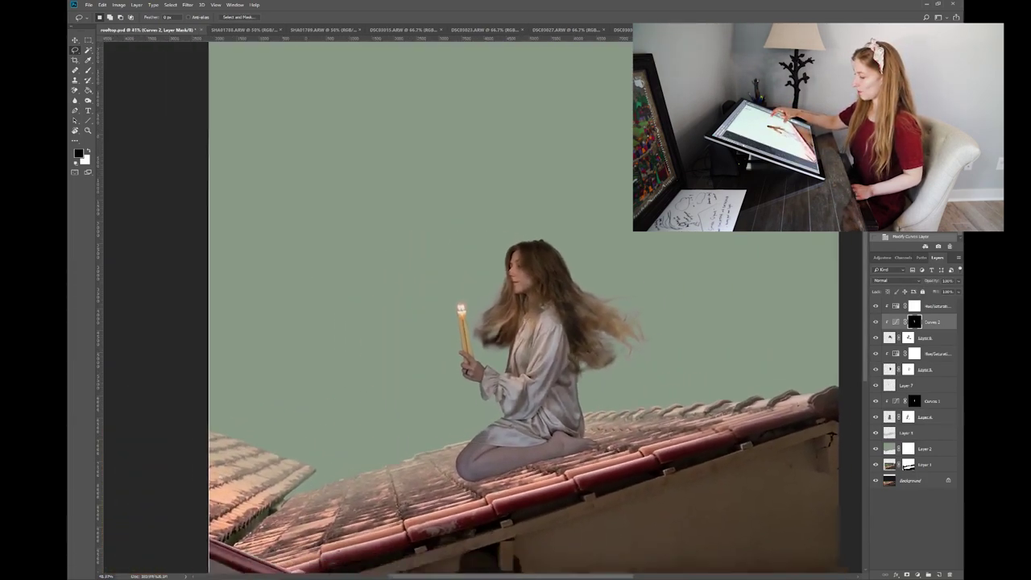
{"action": "key", "text": "ctrl+s"}
- Look through the open smoke and sky photos and copy the second storm-cloud photo into the rooftop document
{"action": "left_click", "coordinate": [394, 30]}
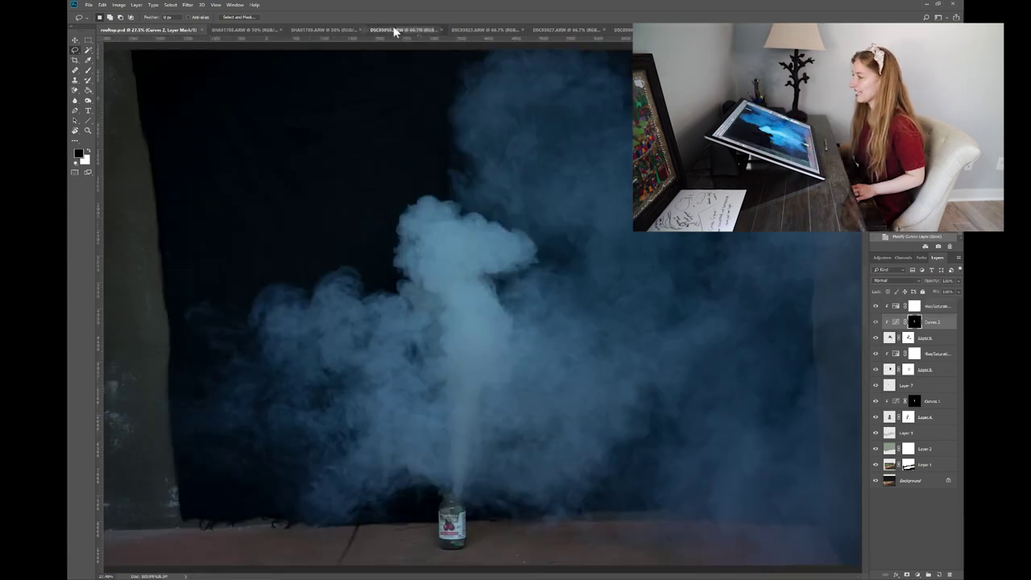
{"action": "left_click", "coordinate": [483, 30]}
{"action": "left_click", "coordinate": [587, 31]}
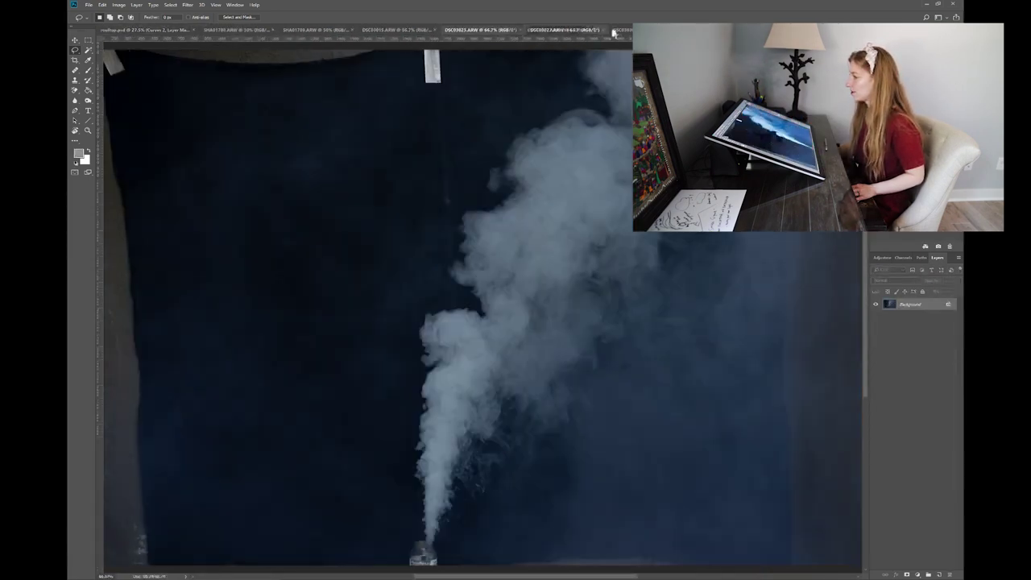
{"action": "left_click", "coordinate": [619, 30]}
{"action": "left_click", "coordinate": [229, 29]}
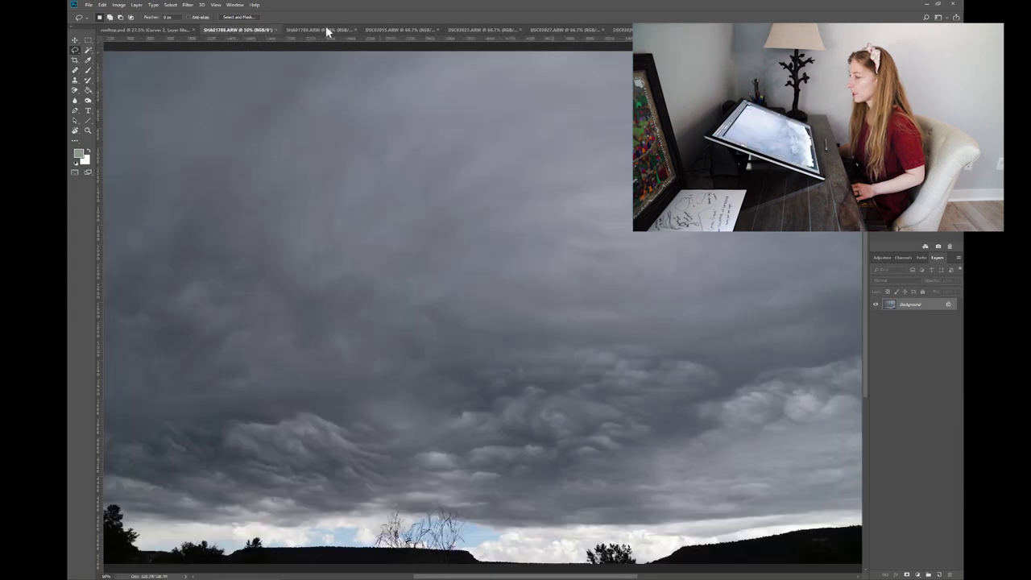
{"action": "left_click", "coordinate": [317, 28]}
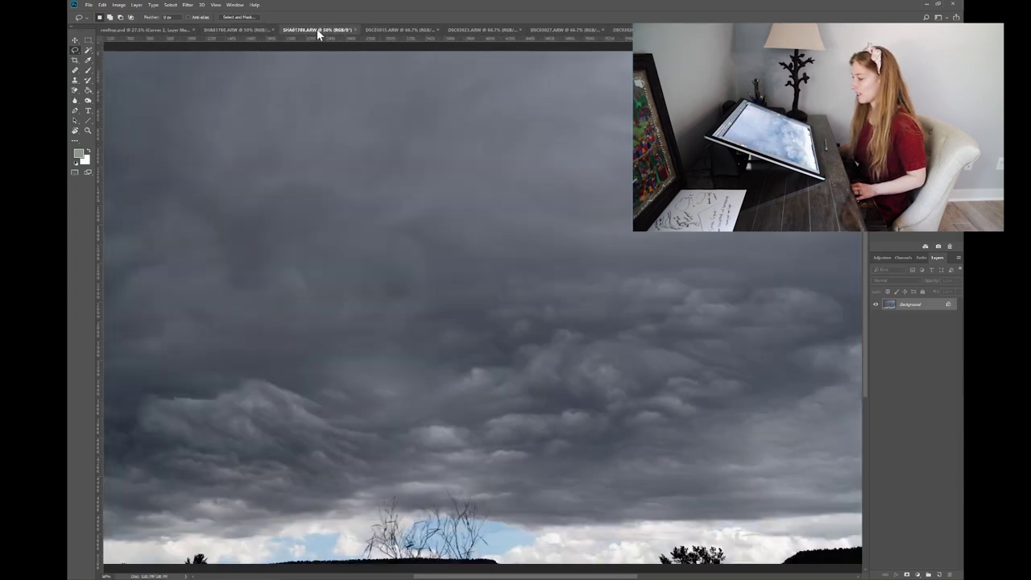
{"action": "key", "text": "v"}
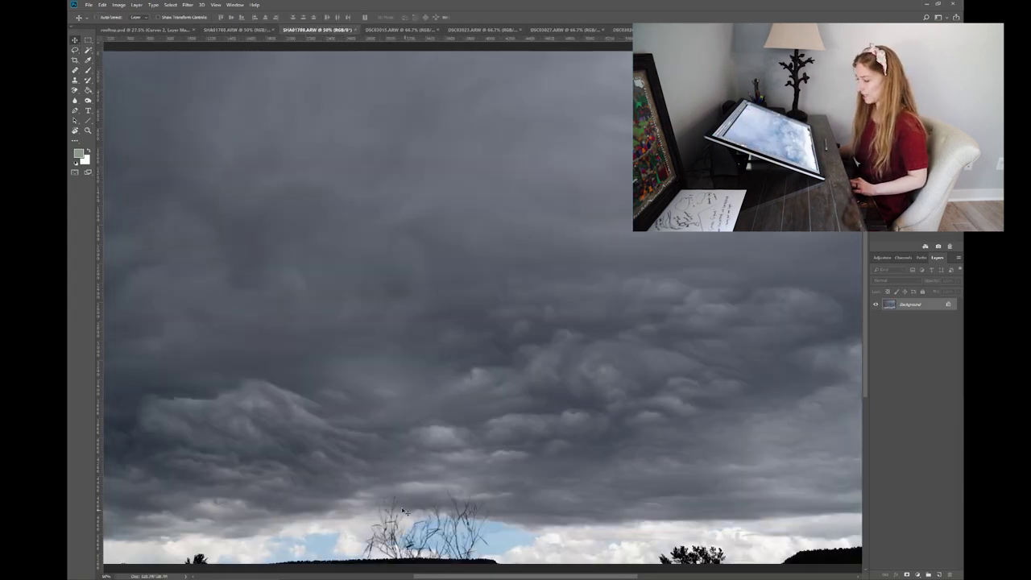
{"action": "left_click_drag", "start_coordinate": [298, 92], "coordinate": [134, 32]}
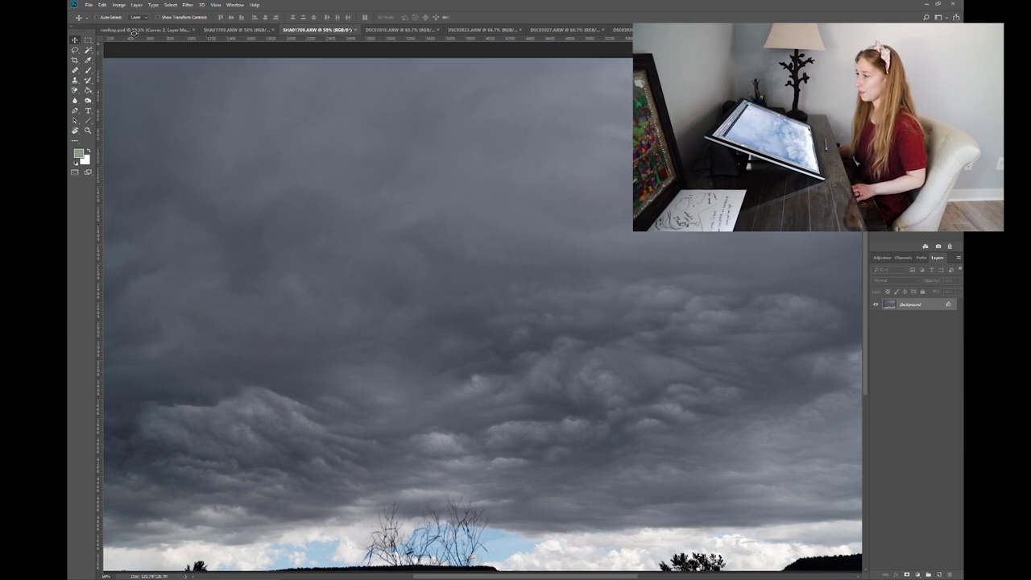
{"action": "left_click", "coordinate": [134, 31]}
{"action": "key", "text": "ctrl+v"}
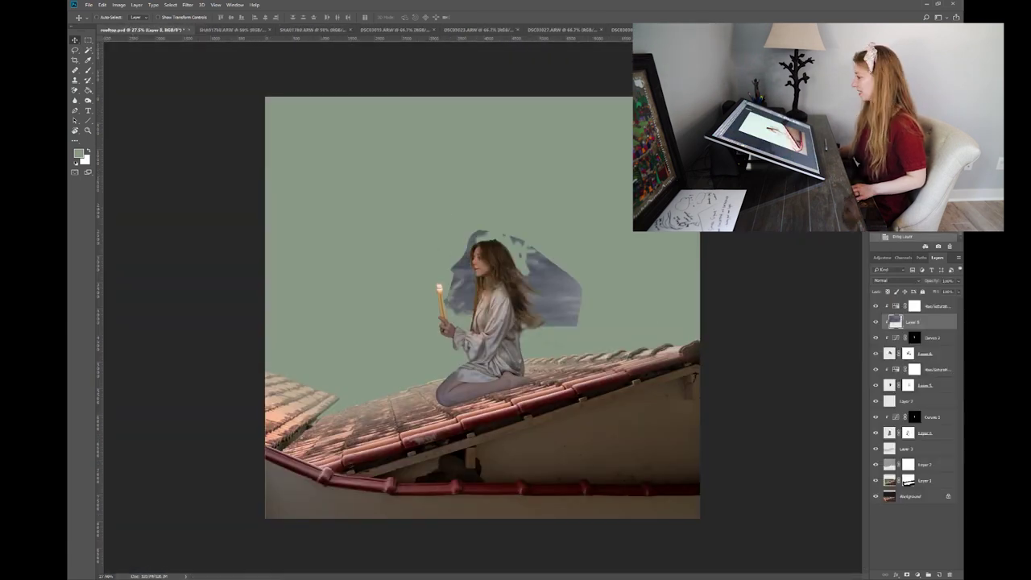
- Move the cloud layer to the top of the stack, outside the clipping group, and place it over the sky
{"action": "left_click_drag", "start_coordinate": [912, 322], "coordinate": [910, 304]}
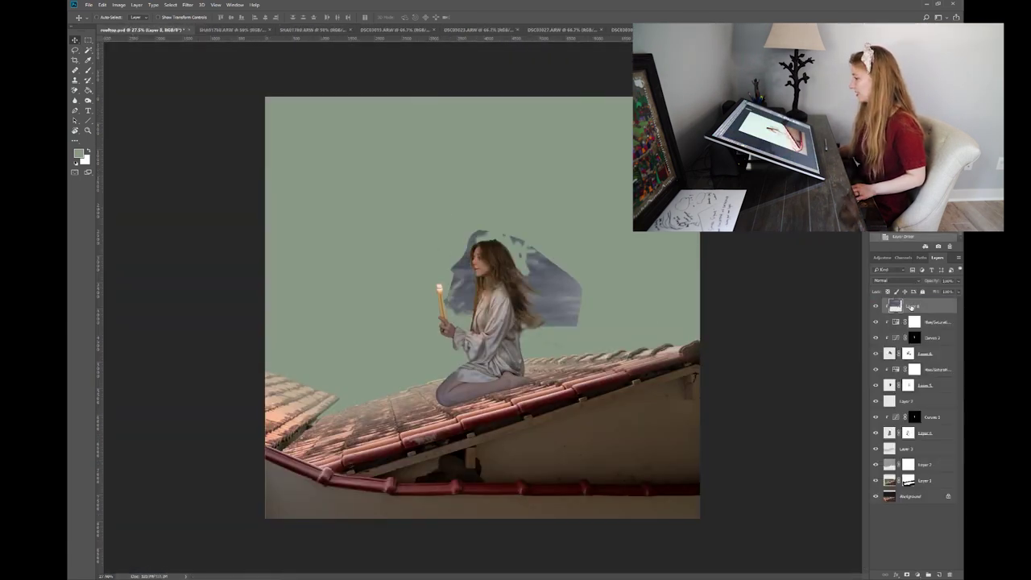
{"action": "left_click_drag", "start_coordinate": [922, 433], "coordinate": [924, 435]}
{"action": "left_click_drag", "start_coordinate": [555, 169], "coordinate": [607, 200]}
{"action": "left_click_drag", "start_coordinate": [919, 435], "coordinate": [916, 306]}
{"action": "left_click_drag", "start_coordinate": [582, 298], "coordinate": [580, 304]}
- Scale up the cloud layer until it spans the full canvas width and reaches below the woman's legs
{"action": "key", "text": "ctrl+t"}
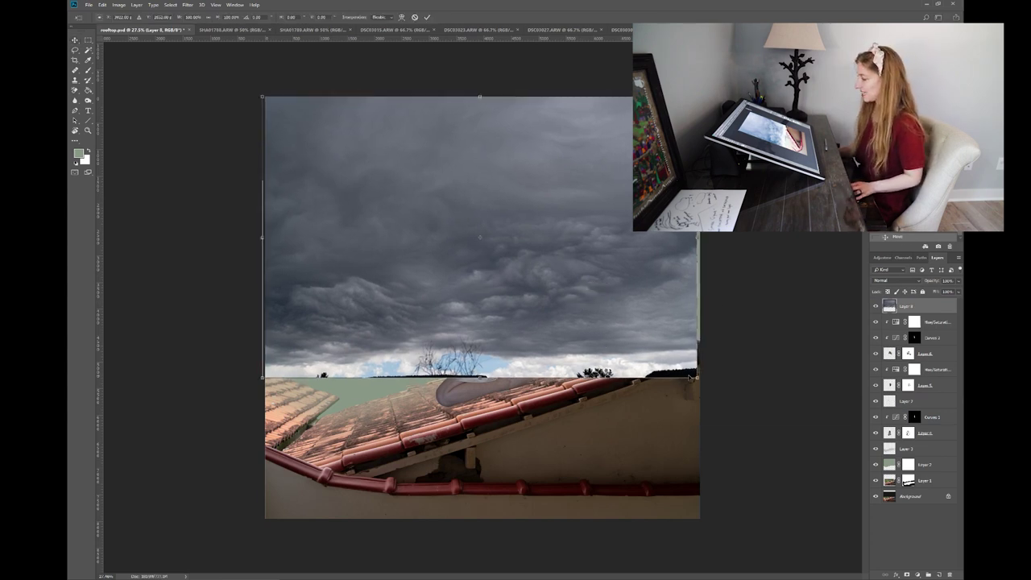
{"action": "left_click_drag", "start_coordinate": [697, 377], "coordinate": [755, 415]}
{"action": "key", "text": "Return"}
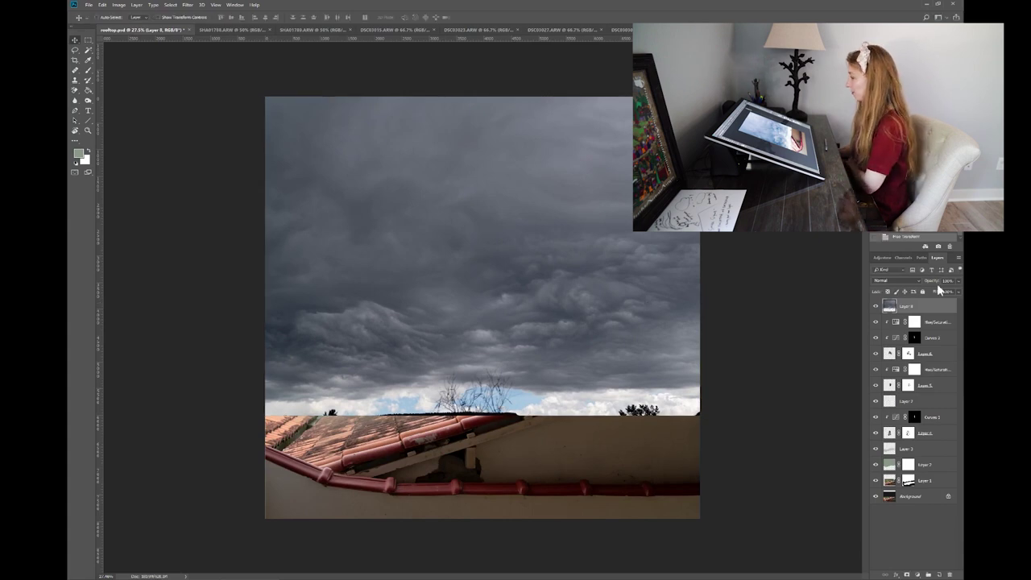
- Try Overlay, Soft Light, Hard Light and Darken blending on the cloud layer and settle on Multiply
{"action": "left_click", "coordinate": [890, 279]}
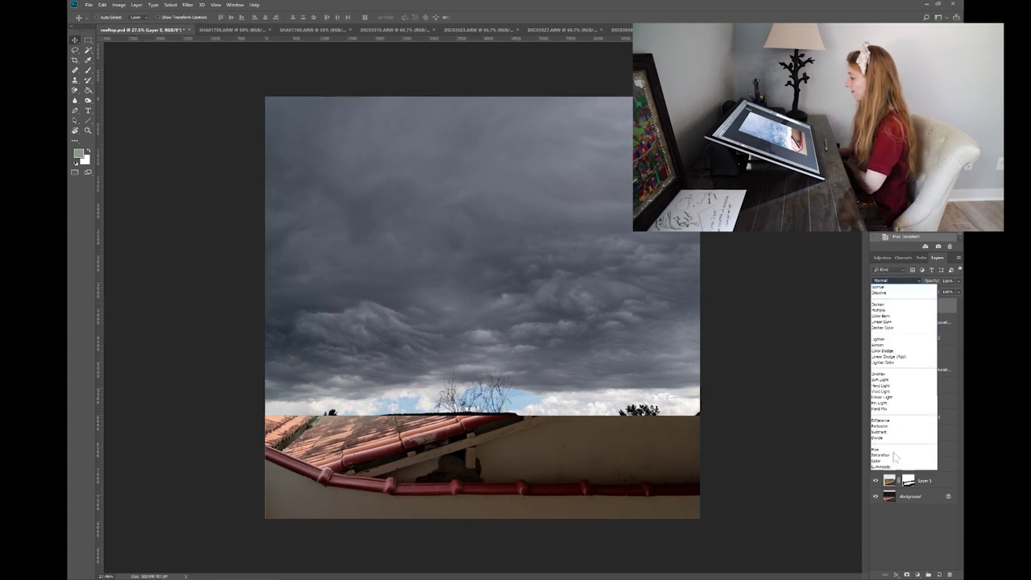
{"action": "left_click", "coordinate": [886, 372]}
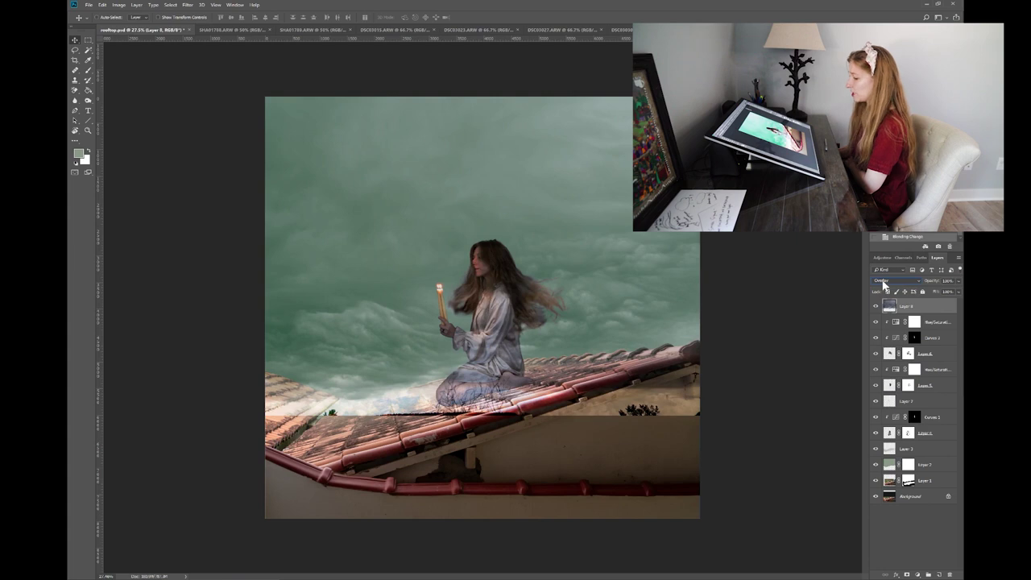
{"action": "left_click", "coordinate": [887, 282]}
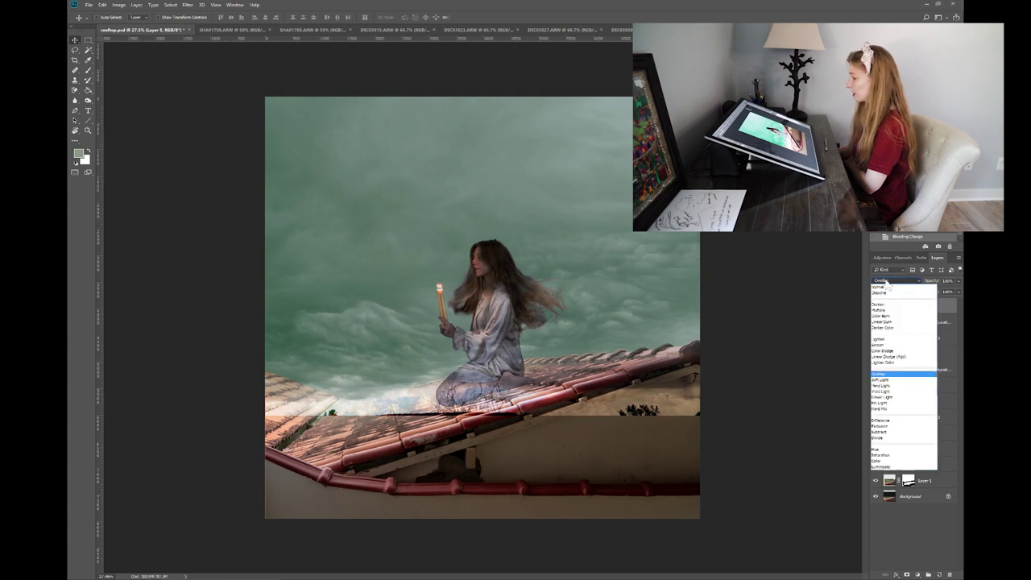
{"action": "left_click", "coordinate": [886, 380]}
{"action": "left_click", "coordinate": [886, 280]}
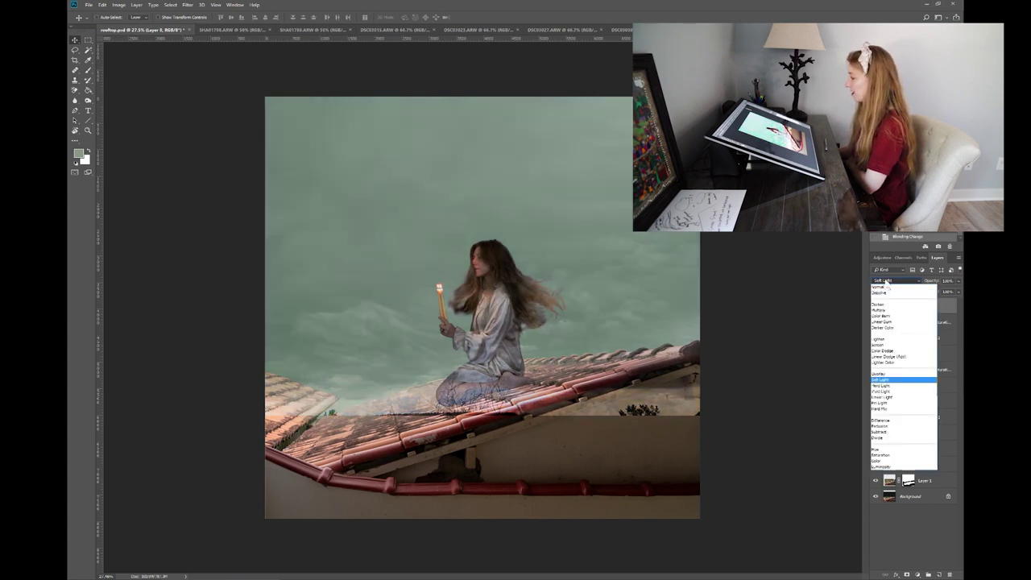
{"action": "left_click", "coordinate": [886, 390]}
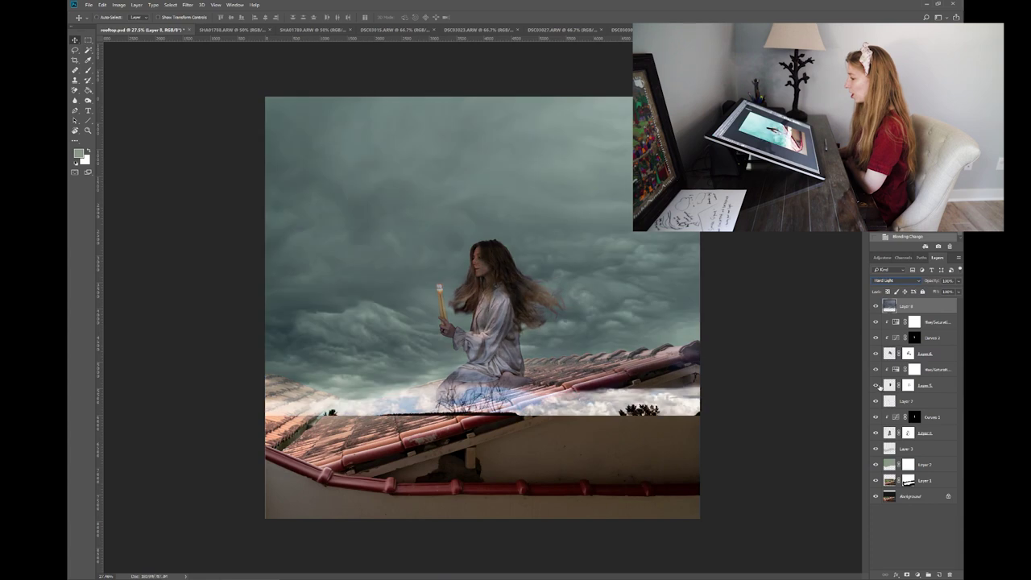
{"action": "left_click", "coordinate": [888, 282]}
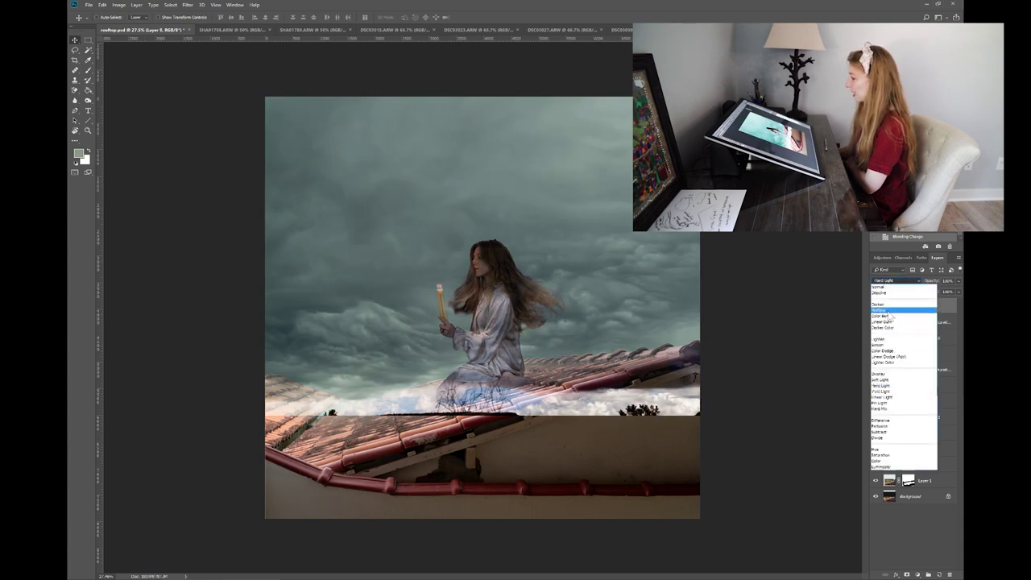
{"action": "left_click", "coordinate": [881, 310]}
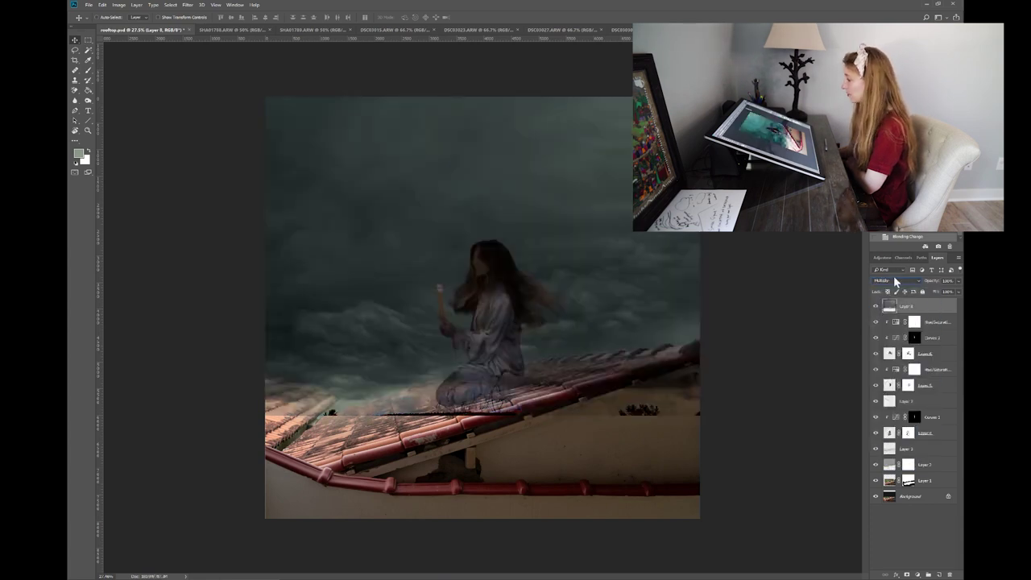
{"action": "left_click", "coordinate": [892, 280]}
{"action": "left_click", "coordinate": [886, 305]}
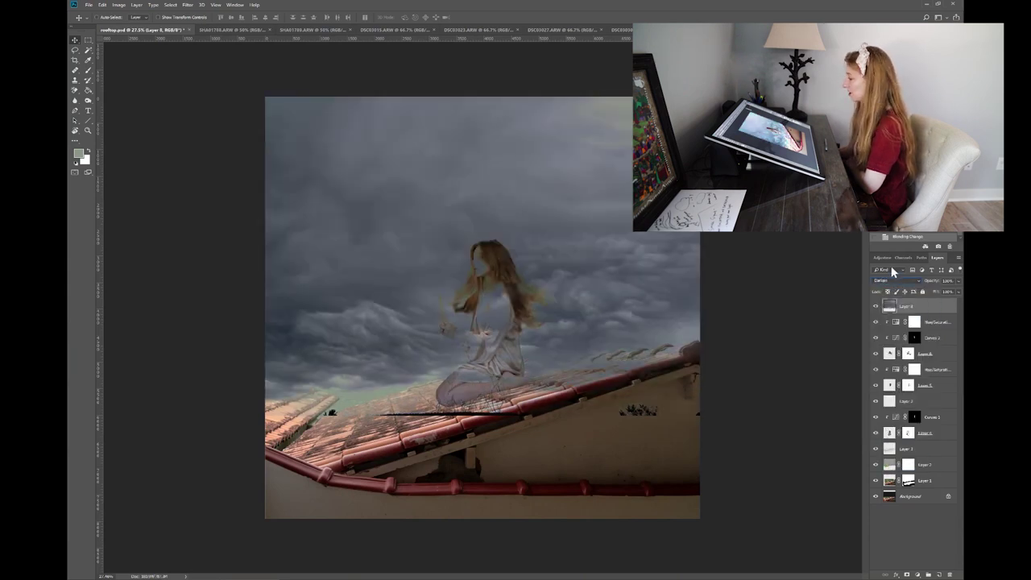
{"action": "left_click", "coordinate": [890, 279]}
{"action": "left_click", "coordinate": [884, 310]}
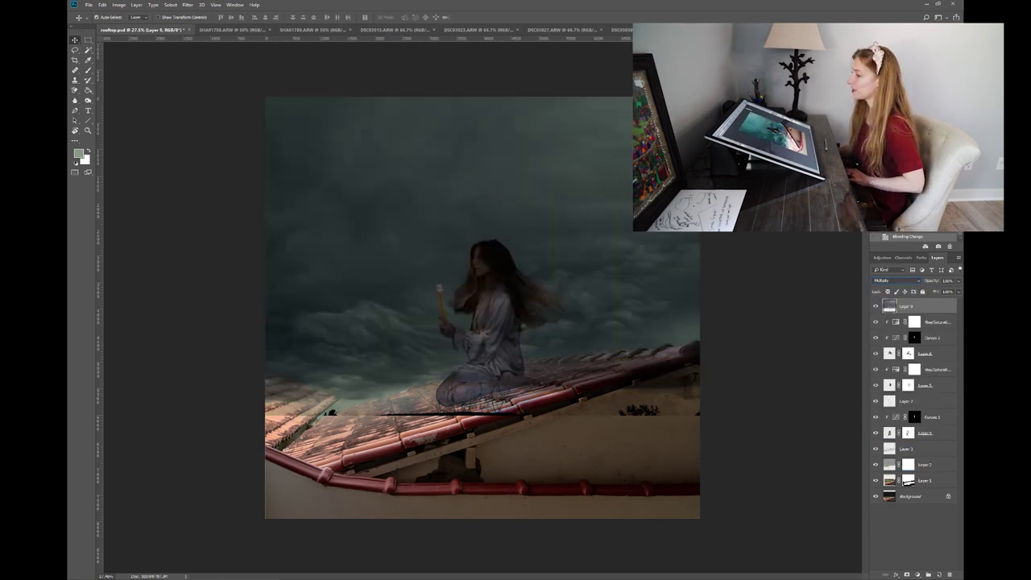
- Brighten the cloud layer and add contrast with Curves, raising input 102 to output 175 and anchoring the darker tones
{"action": "key", "text": "ctrl+m"}
{"action": "left_click_drag", "start_coordinate": [720, 381], "coordinate": [697, 96]}
{"action": "mouse_move", "coordinate": [672, 193]}
{"action": "left_mouse_down"}
{"action": "mouse_move", "coordinate": [677, 169]}
{"action": "mouse_move", "coordinate": [668, 174]}
{"action": "left_mouse_up"}
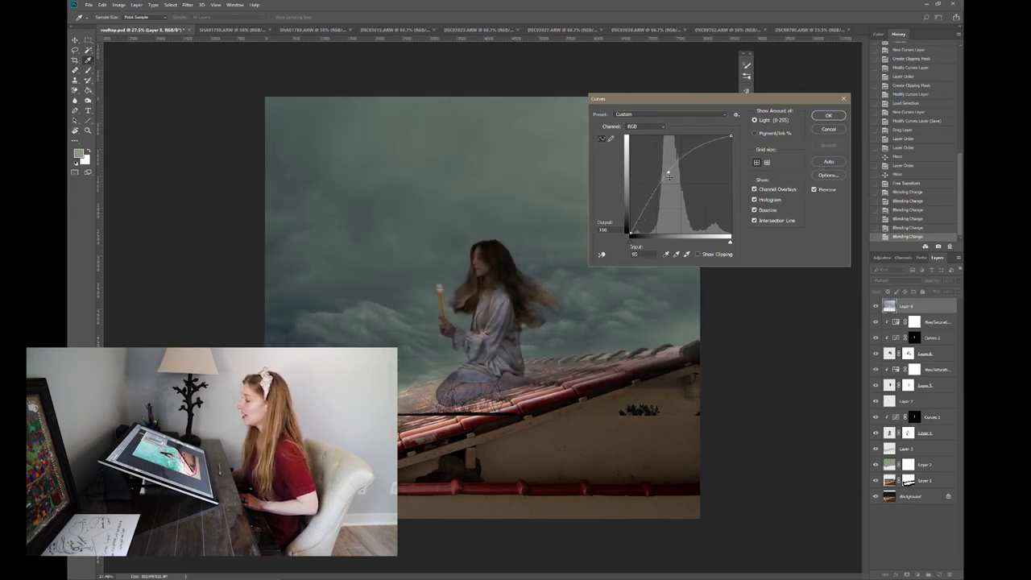
{"action": "left_click", "coordinate": [652, 195]}
{"action": "left_click_drag", "start_coordinate": [668, 174], "coordinate": [670, 169]}
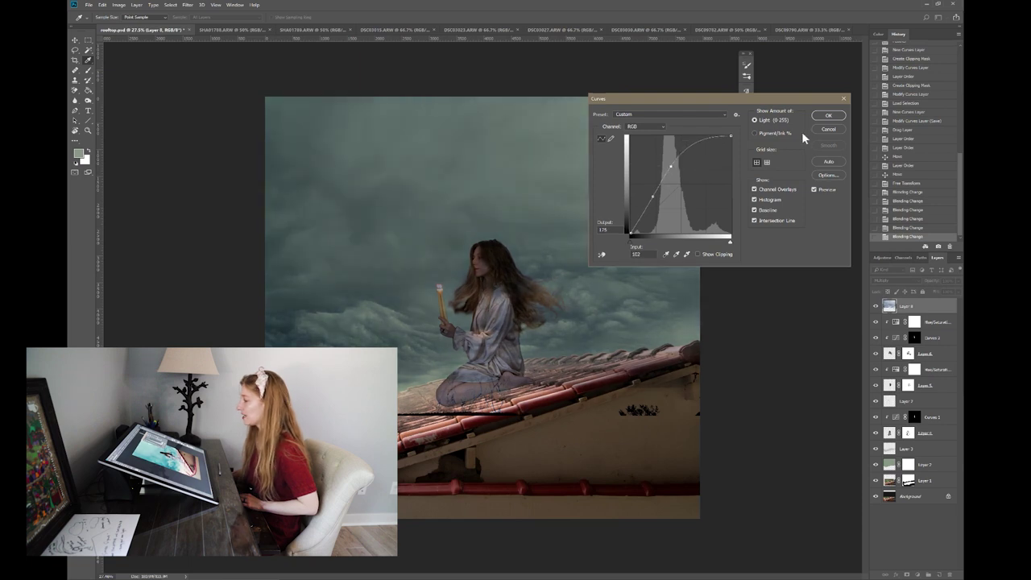
{"action": "left_click", "coordinate": [829, 115]}
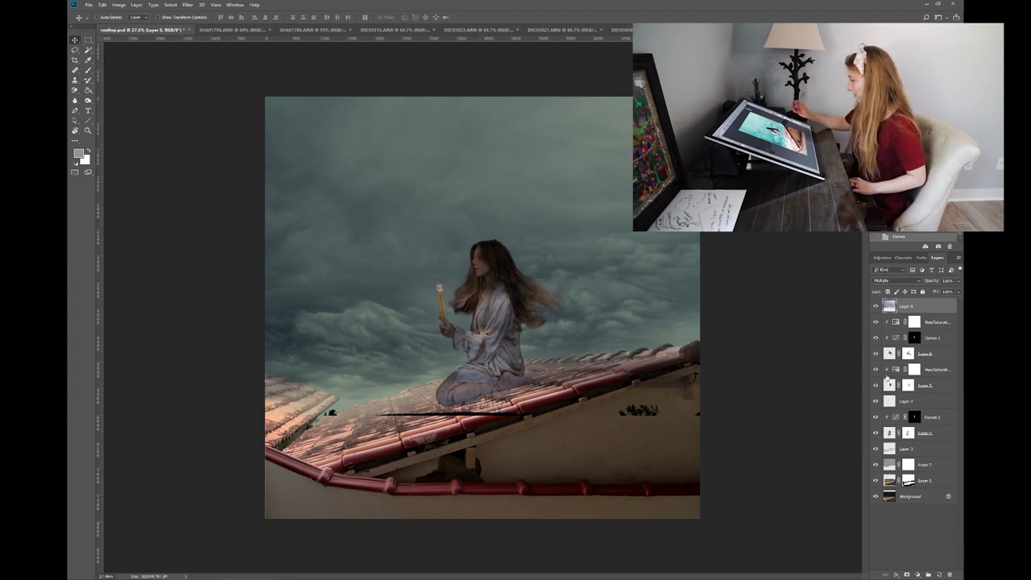
- Add a layer mask to the cloud layer and set up an enlarged black brush for painting on it
{"action": "left_click", "coordinate": [907, 575]}
{"action": "key", "text": "b"}
{"action": "key", "text": "d"}
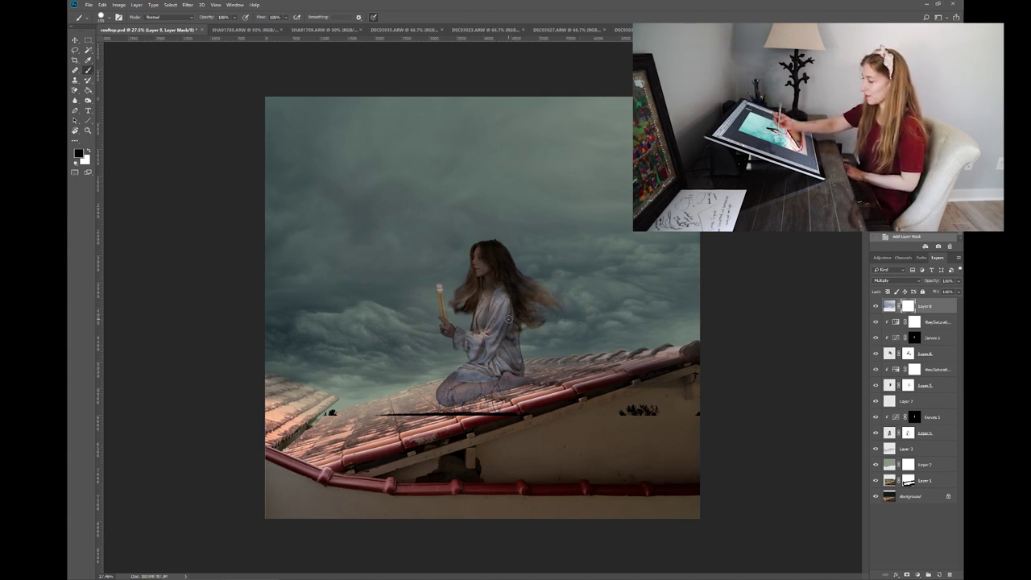
{"action": "key", "text": "bracketright"}
{"action": "key", "text": "bracketright"}
{"action": "key", "text": "bracketright"}
{"action": "key", "text": "bracketright"}
{"action": "key", "text": "bracketright"}
{"action": "key", "text": "bracketright"}
{"action": "key", "text": "bracketright"}
{"action": "key", "text": "bracketright"}
{"action": "key", "text": "bracketright"}
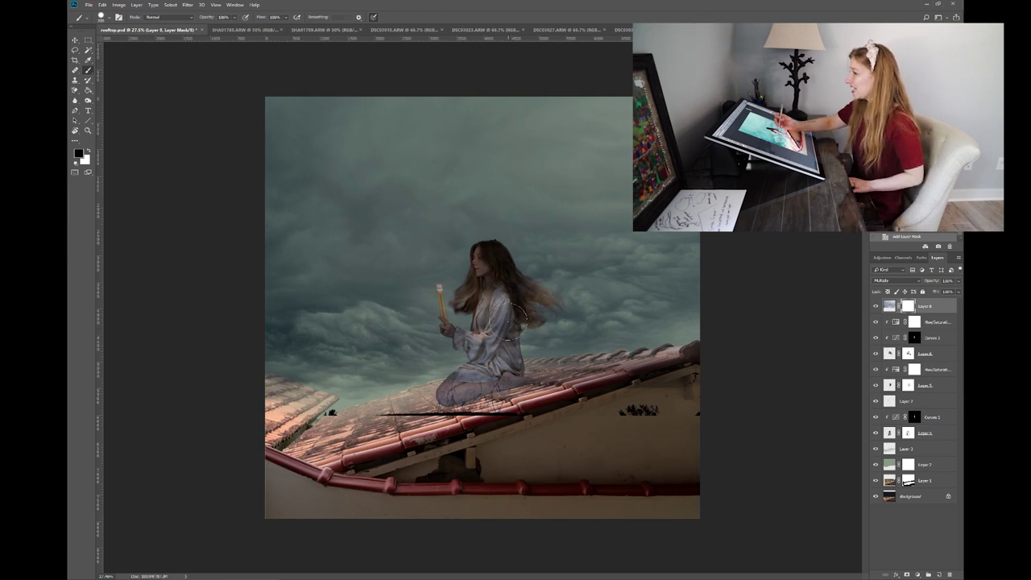
{"action": "mouse_move", "coordinate": [490, 272]}
{"action": "left_mouse_down"}
{"action": "mouse_move", "coordinate": [493, 291]}
{"action": "mouse_move", "coordinate": [493, 272]}
{"action": "left_mouse_up"}
{"action": "right_click", "coordinate": [496, 282]}
{"action": "left_click", "coordinate": [571, 309]}
{"action": "left_click", "coordinate": [575, 299]}
{"action": "key", "text": "Return"}
- Mask the cloud layer off the woman's dress and legs and the roof tiles around her
{"action": "mouse_move", "coordinate": [487, 257]}
{"action": "left_mouse_down"}
{"action": "mouse_move", "coordinate": [502, 287]}
{"action": "mouse_move", "coordinate": [493, 339]}
{"action": "mouse_move", "coordinate": [482, 338]}
{"action": "mouse_move", "coordinate": [509, 322]}
{"action": "mouse_move", "coordinate": [513, 355]}
{"action": "mouse_move", "coordinate": [481, 390]}
{"action": "mouse_move", "coordinate": [453, 381]}
{"action": "mouse_move", "coordinate": [474, 413]}
{"action": "mouse_move", "coordinate": [507, 419]}
{"action": "mouse_move", "coordinate": [376, 415]}
{"action": "left_mouse_up"}
{"action": "mouse_move", "coordinate": [563, 421]}
{"action": "left_mouse_down"}
{"action": "mouse_move", "coordinate": [600, 377]}
{"action": "mouse_move", "coordinate": [629, 368]}
{"action": "mouse_move", "coordinate": [574, 368]}
{"action": "left_mouse_up"}
{"action": "left_click_drag", "start_coordinate": [457, 379], "coordinate": [445, 393]}
{"action": "mouse_move", "coordinate": [486, 356]}
{"action": "left_mouse_down"}
{"action": "mouse_move", "coordinate": [499, 357]}
{"action": "mouse_move", "coordinate": [459, 340]}
{"action": "left_mouse_up"}
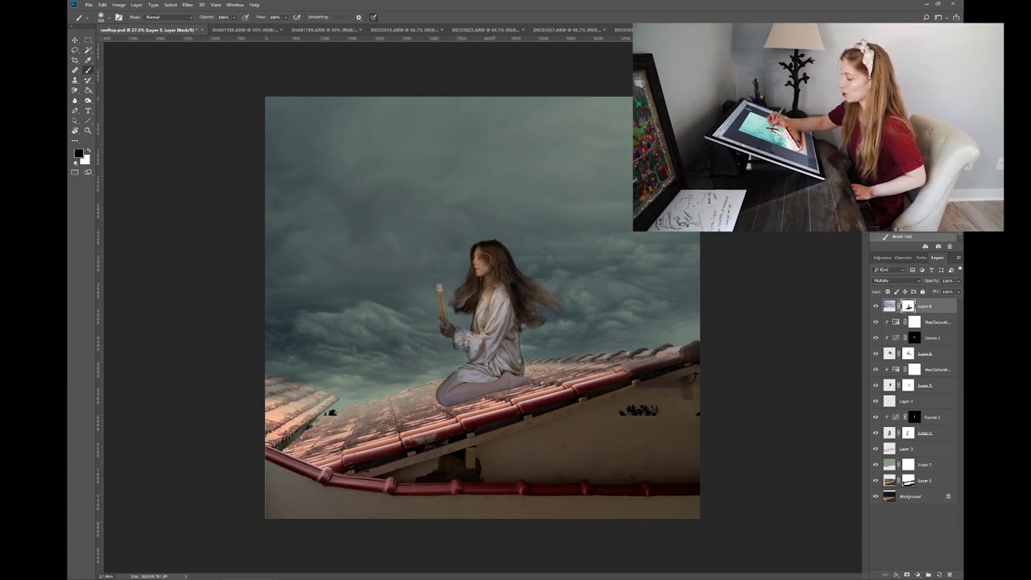
- Mask the cloud layer off the woman's face, hair, hands and candle with black brush strokes
{"action": "mouse_move", "coordinate": [512, 295]}
{"action": "left_mouse_down"}
{"action": "mouse_move", "coordinate": [518, 306]}
{"action": "mouse_move", "coordinate": [521, 282]}
{"action": "mouse_move", "coordinate": [499, 259]}
{"action": "mouse_move", "coordinate": [517, 298]}
{"action": "mouse_move", "coordinate": [473, 287]}
{"action": "mouse_move", "coordinate": [472, 270]}
{"action": "mouse_move", "coordinate": [459, 301]}
{"action": "mouse_move", "coordinate": [474, 297]}
{"action": "mouse_move", "coordinate": [470, 311]}
{"action": "mouse_move", "coordinate": [488, 253]}
{"action": "mouse_move", "coordinate": [477, 252]}
{"action": "mouse_move", "coordinate": [489, 260]}
{"action": "left_mouse_up"}
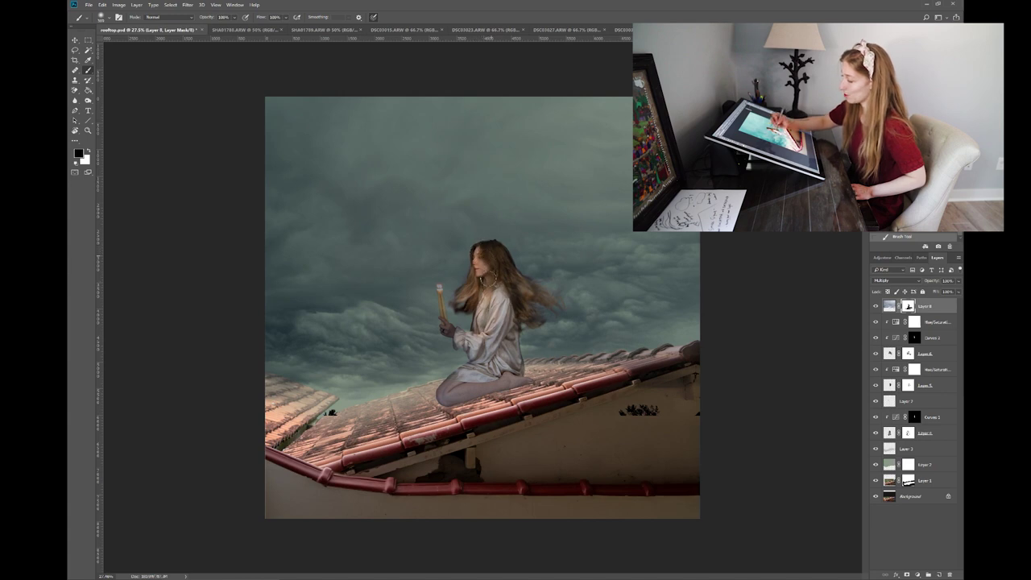
{"action": "mouse_move", "coordinate": [451, 329]}
{"action": "left_mouse_down"}
{"action": "mouse_move", "coordinate": [439, 292]}
{"action": "mouse_move", "coordinate": [520, 302]}
{"action": "mouse_move", "coordinate": [506, 253]}
{"action": "mouse_move", "coordinate": [457, 304]}
{"action": "left_mouse_up"}
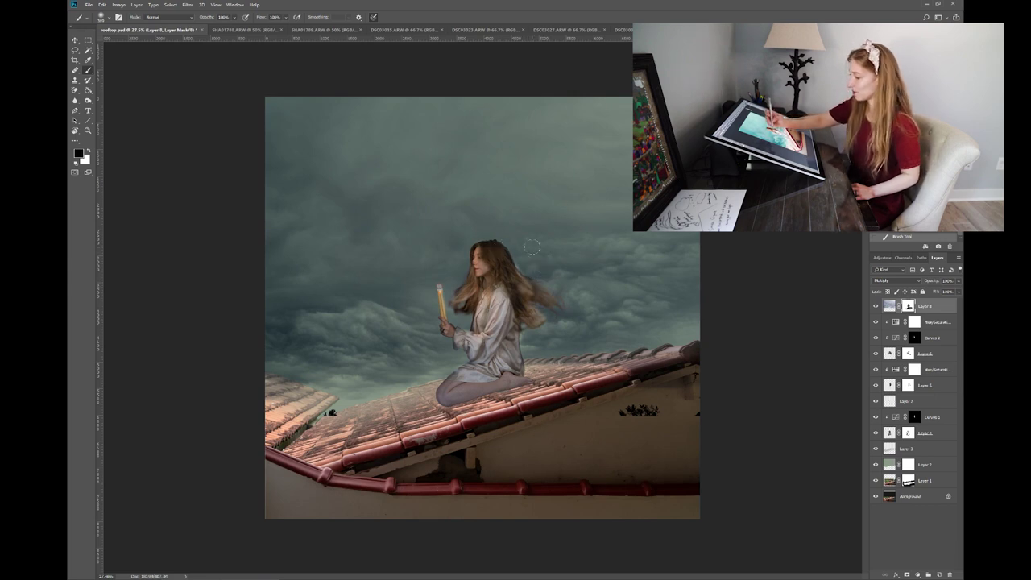
{"action": "key", "text": "x"}
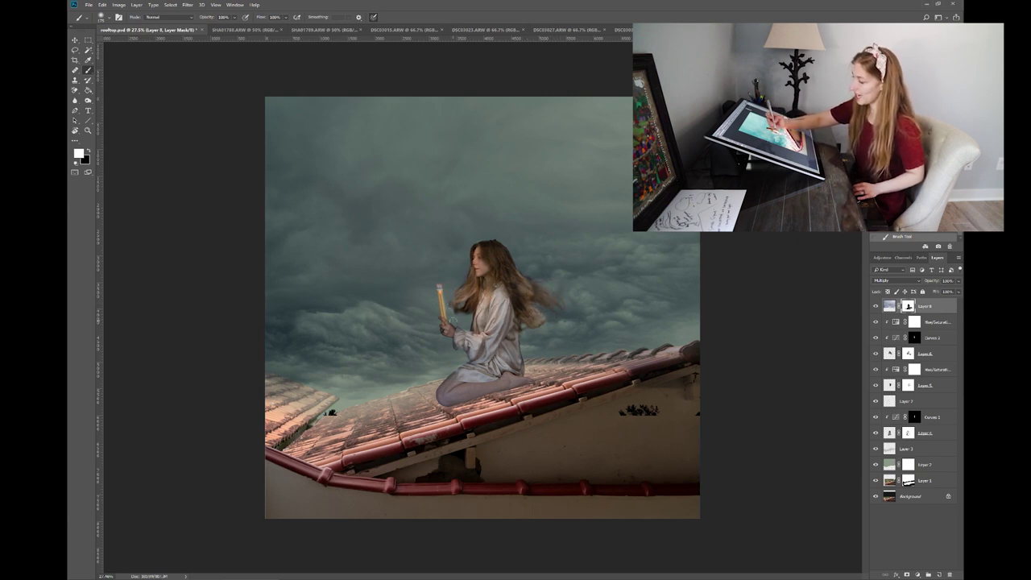
{"action": "key", "text": "x"}
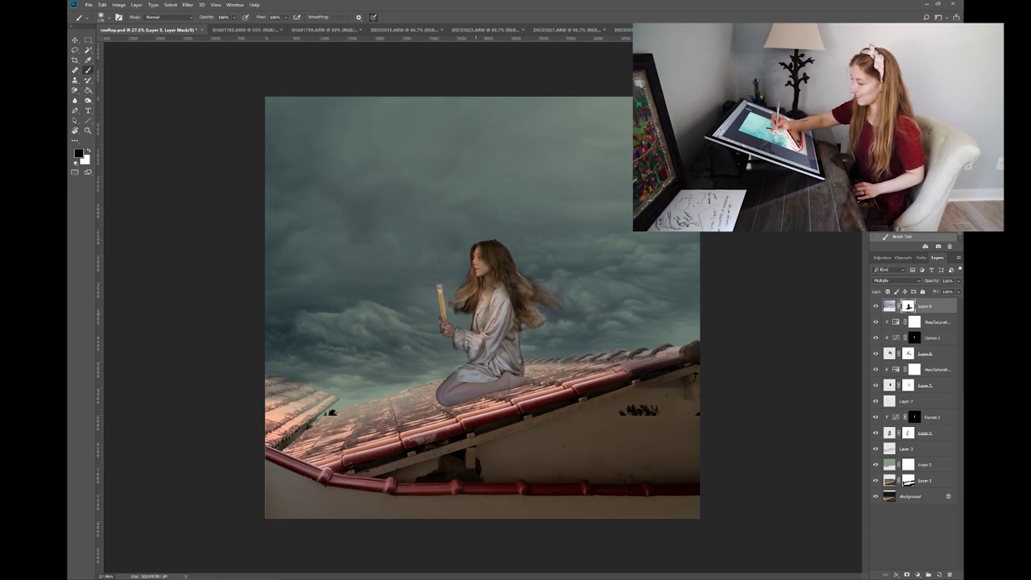
{"action": "mouse_move", "coordinate": [532, 296]}
{"action": "left_mouse_down"}
{"action": "mouse_move", "coordinate": [557, 305]}
{"action": "mouse_move", "coordinate": [532, 286]}
{"action": "left_mouse_up"}
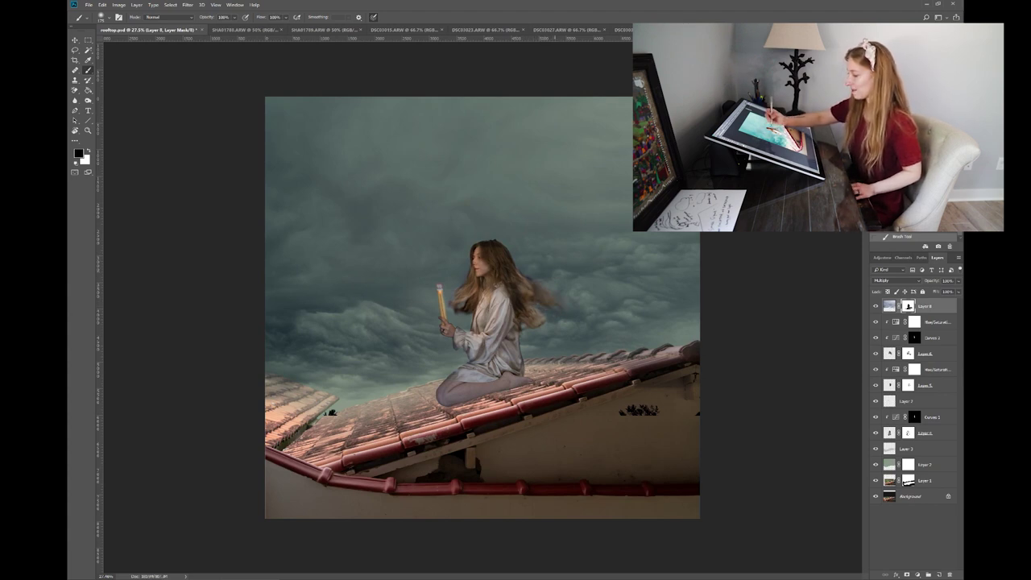
- Softly restore the cloud layer over the woman's hair edges and face with a larger white brush at 32% opacity
{"action": "right_click", "coordinate": [541, 246]}
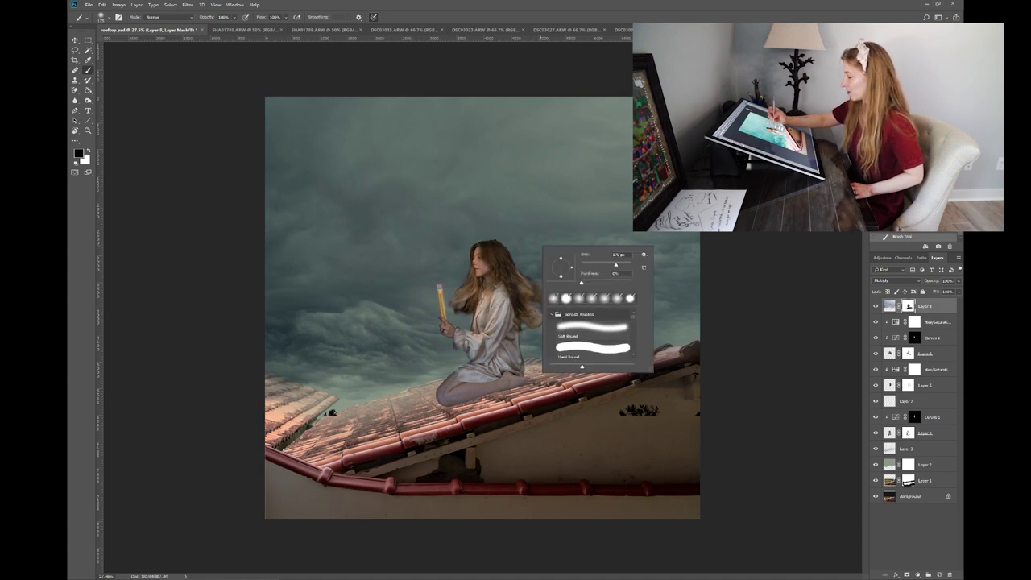
{"action": "left_click_drag", "start_coordinate": [616, 264], "coordinate": [622, 264]}
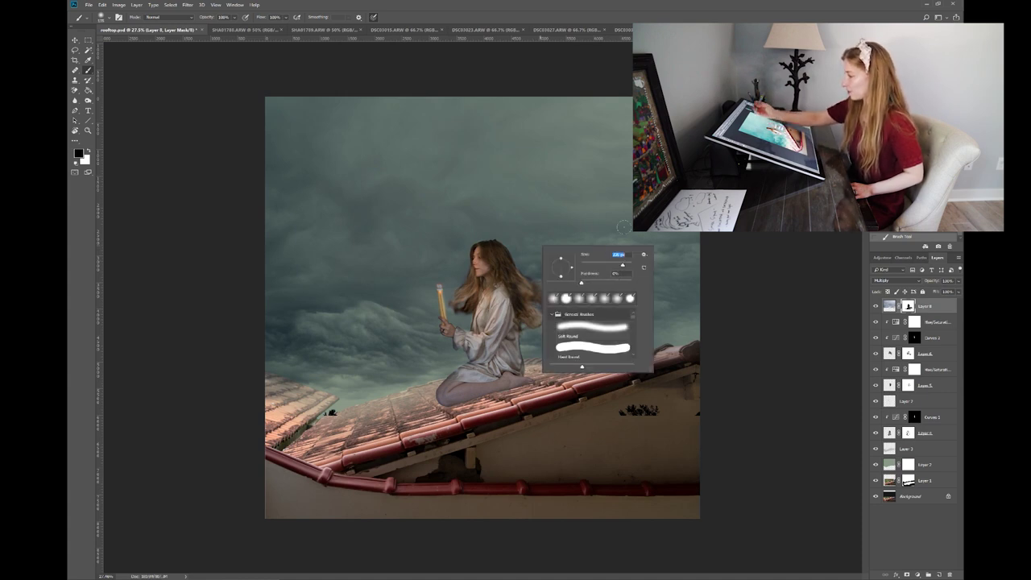
{"action": "key", "text": "Return"}
{"action": "left_click", "coordinate": [223, 17]}
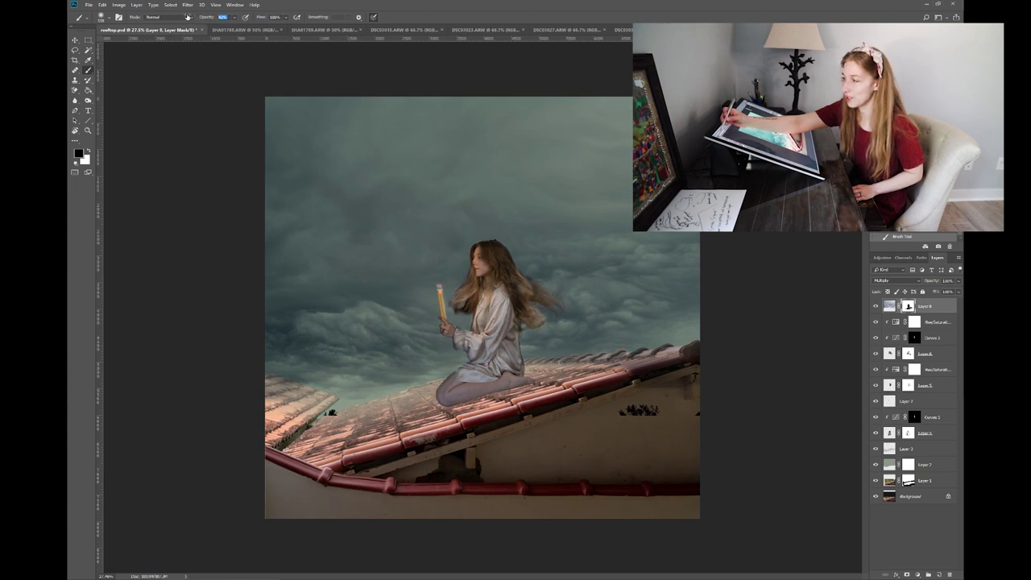
{"action": "type", "text": "32"}
{"action": "type", "text": "x"}
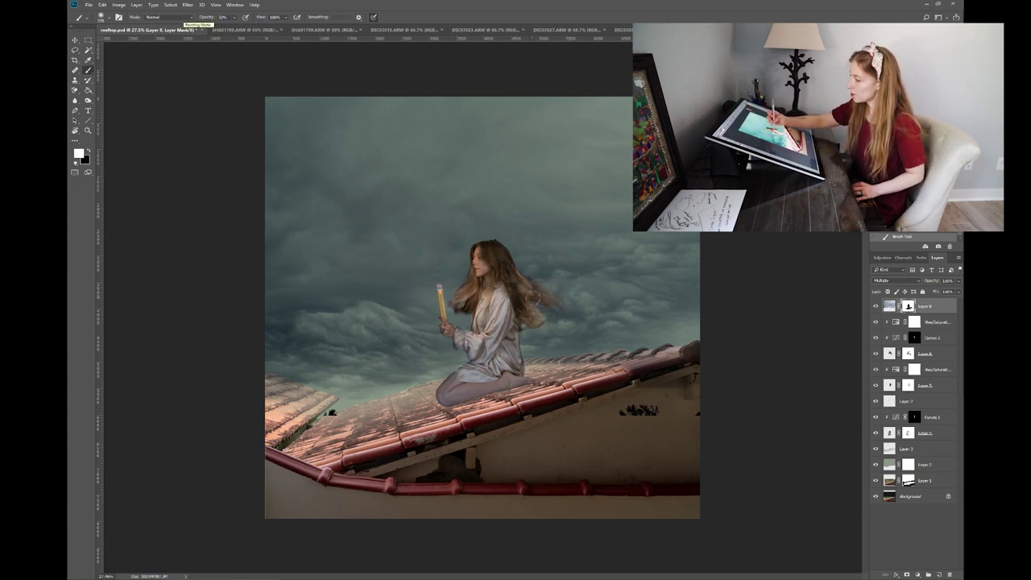
{"action": "mouse_move", "coordinate": [546, 329]}
{"action": "left_mouse_down"}
{"action": "mouse_move", "coordinate": [534, 309]}
{"action": "mouse_move", "coordinate": [543, 301]}
{"action": "left_mouse_up"}
{"action": "left_click_drag", "start_coordinate": [461, 306], "coordinate": [463, 292]}
{"action": "left_click_drag", "start_coordinate": [483, 253], "coordinate": [478, 268]}
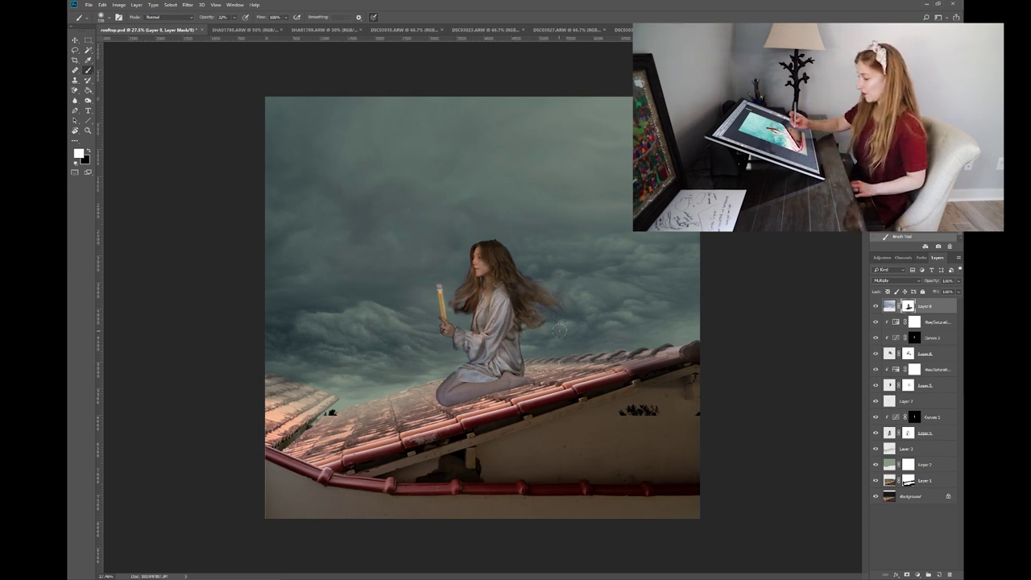
{"action": "key", "text": "x"}
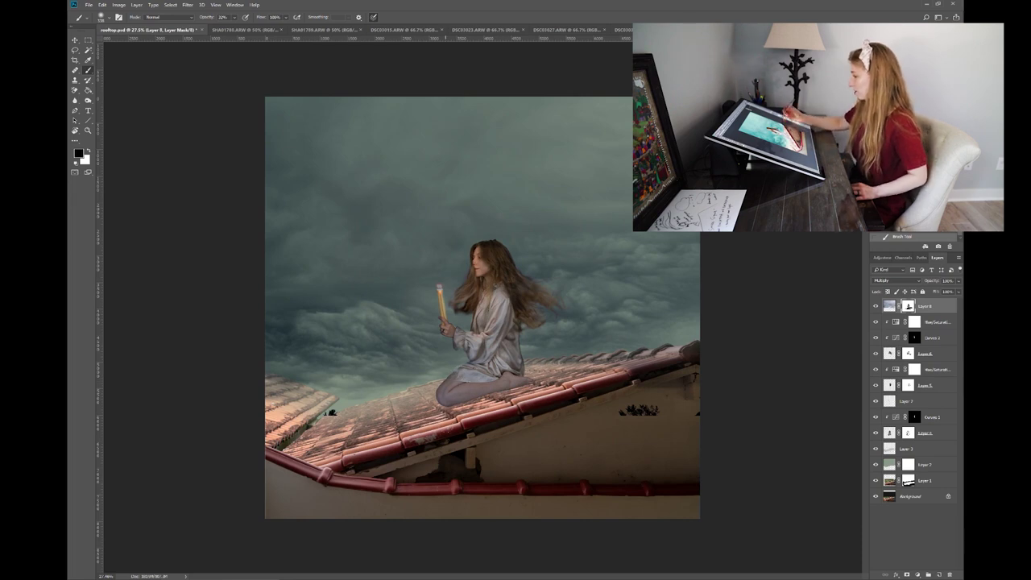
- Select the front of the woman's face on her Layer 4 with the Lasso and feather the selection
{"action": "left_click", "coordinate": [923, 434]}
{"action": "key", "text": "l"}
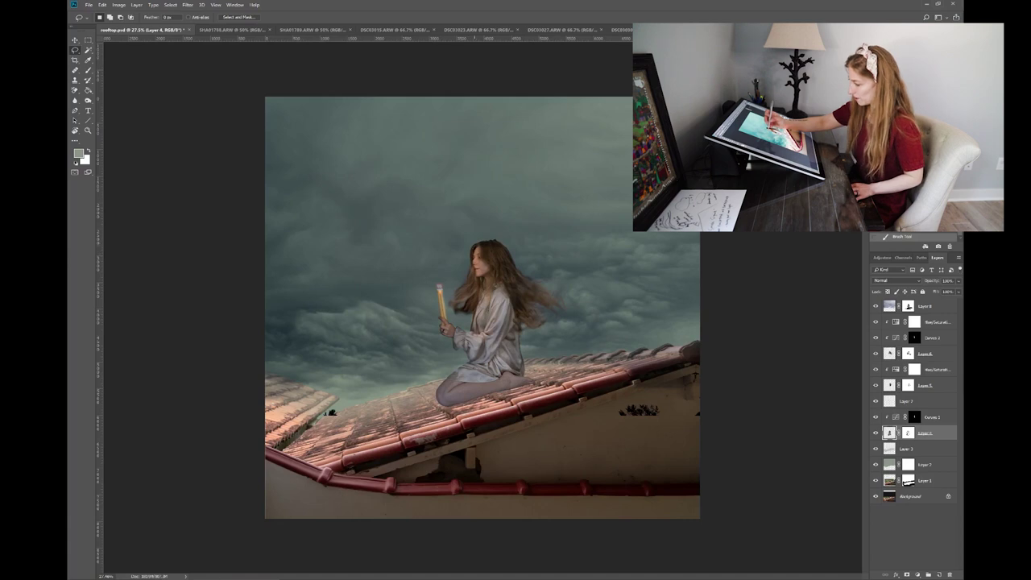
{"action": "left_click_drag", "start_coordinate": [491, 273], "coordinate": [481, 244]}
{"action": "right_click", "coordinate": [478, 260]}
{"action": "left_click", "coordinate": [497, 279]}
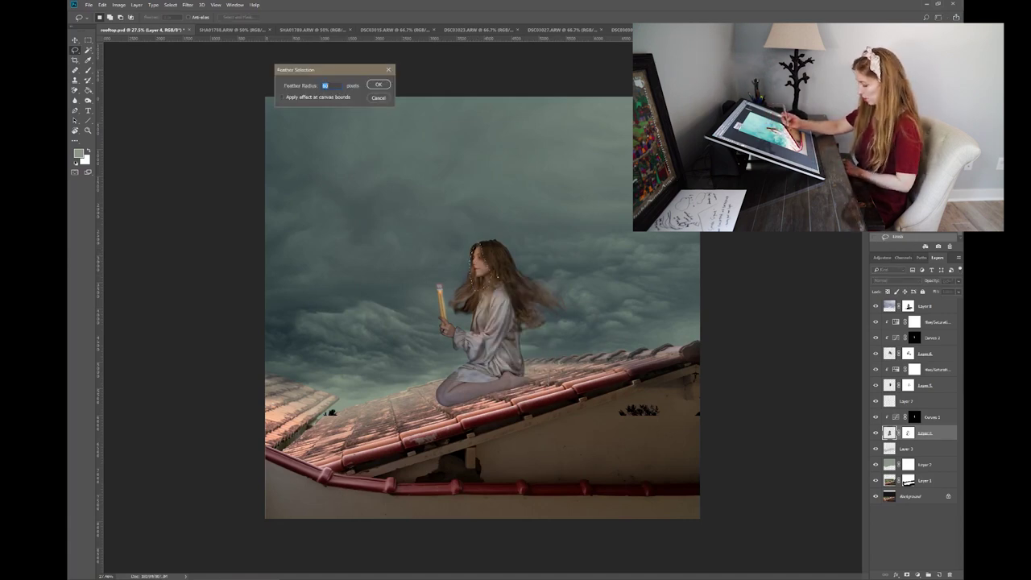
{"action": "key", "text": "Return"}
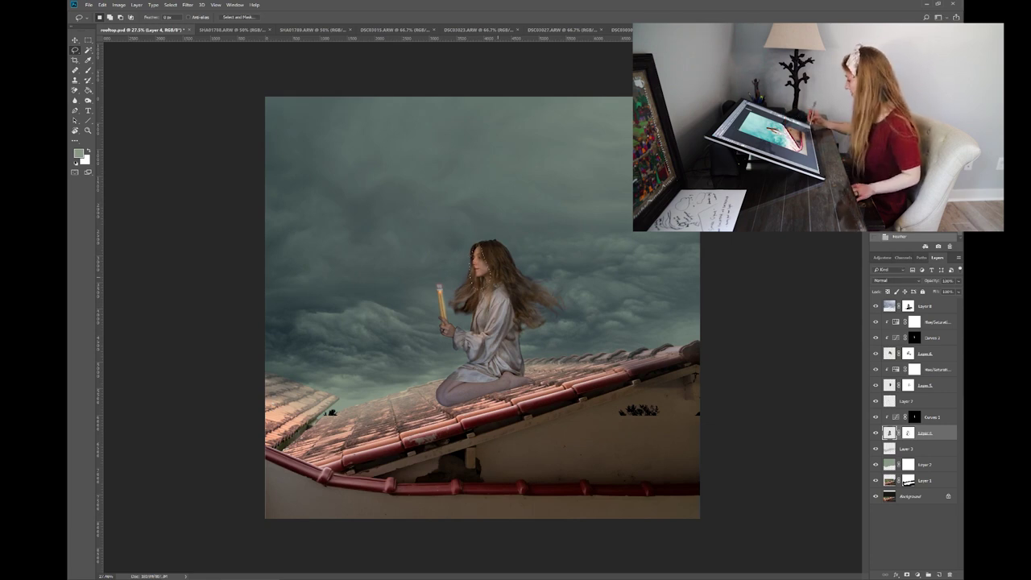
- Add a Curves adjustment over the feathered face area, limited to the woman's layer, and darken it slightly
{"action": "left_click", "coordinate": [918, 574]}
{"action": "left_click", "coordinate": [918, 478]}
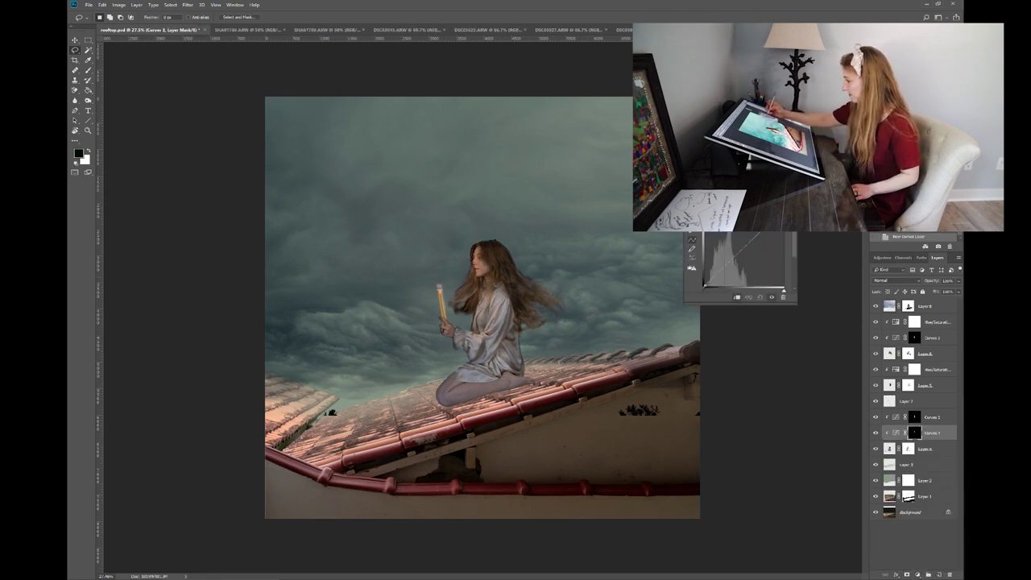
{"action": "left_click_drag", "start_coordinate": [748, 244], "coordinate": [752, 250]}
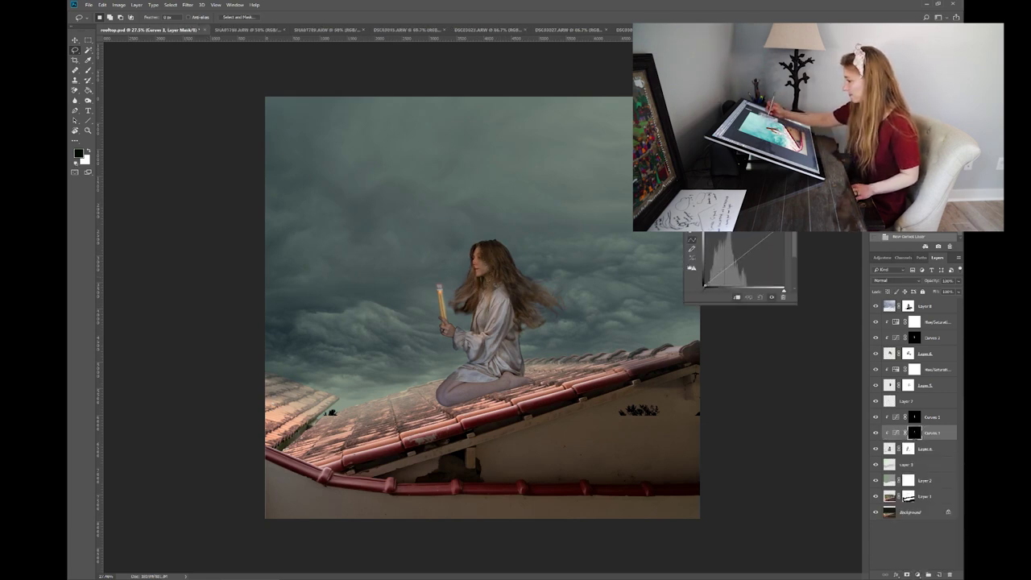
{"action": "left_click", "coordinate": [793, 151]}
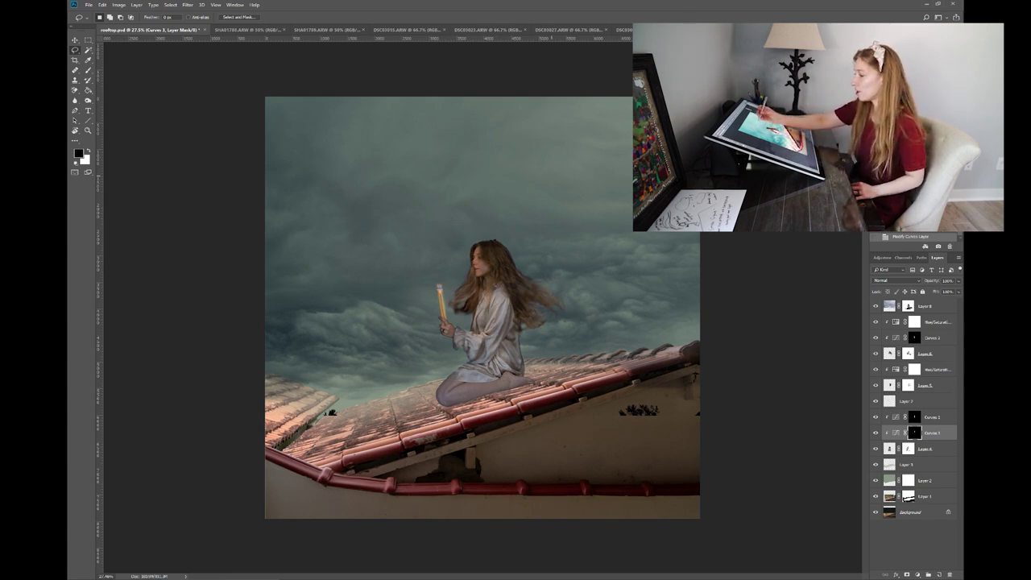
- Lasso a large round area of sky around the woman and feather the selection by 500 pixels
{"action": "mouse_move", "coordinate": [509, 163]}
{"action": "left_mouse_down"}
{"action": "mouse_move", "coordinate": [380, 223]}
{"action": "mouse_move", "coordinate": [435, 381]}
{"action": "mouse_move", "coordinate": [451, 383]}
{"action": "left_mouse_up"}
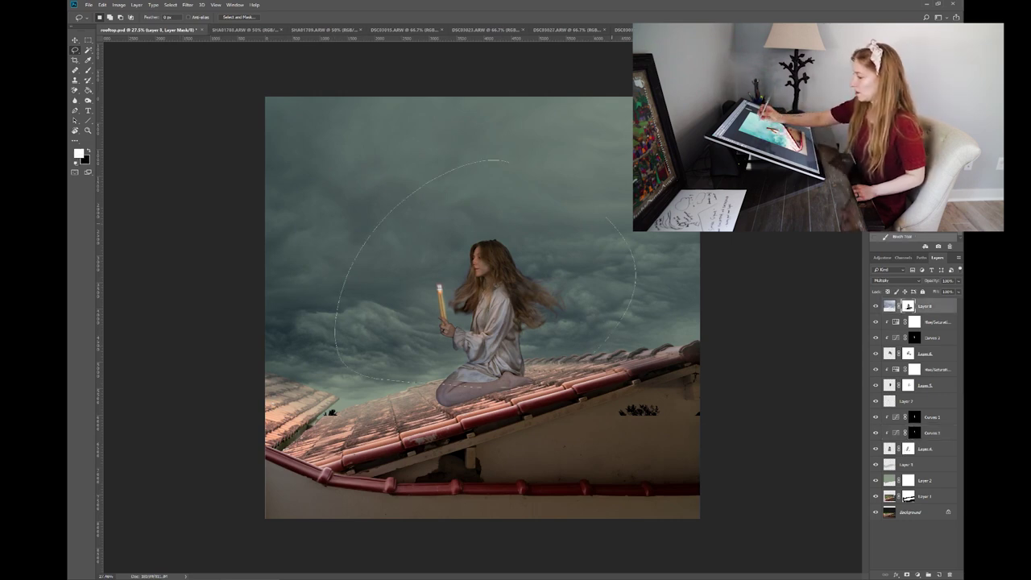
{"action": "right_click", "coordinate": [540, 211]}
{"action": "left_click", "coordinate": [564, 226]}
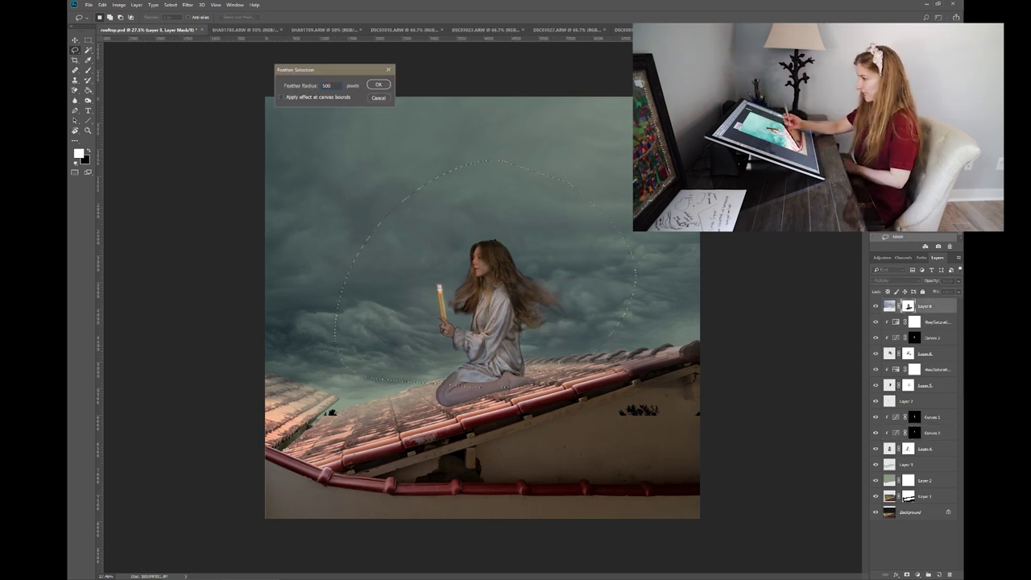
{"action": "key", "text": "Return"}
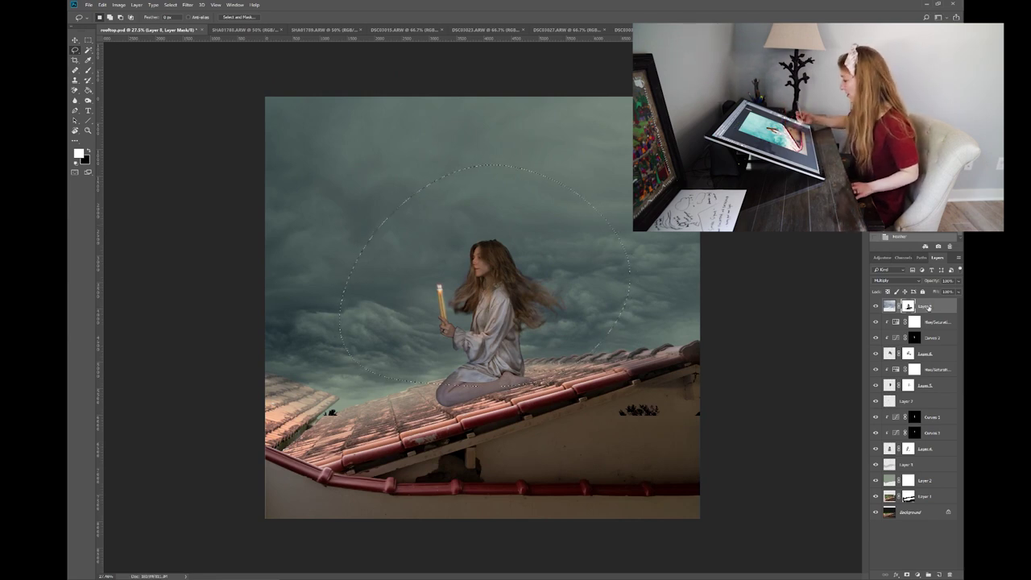
- Add a Curves adjustment clipped to the cloud layer and brighten the sky in the feathered area around the woman
{"action": "left_click", "coordinate": [917, 574]}
{"action": "left_click", "coordinate": [910, 481]}
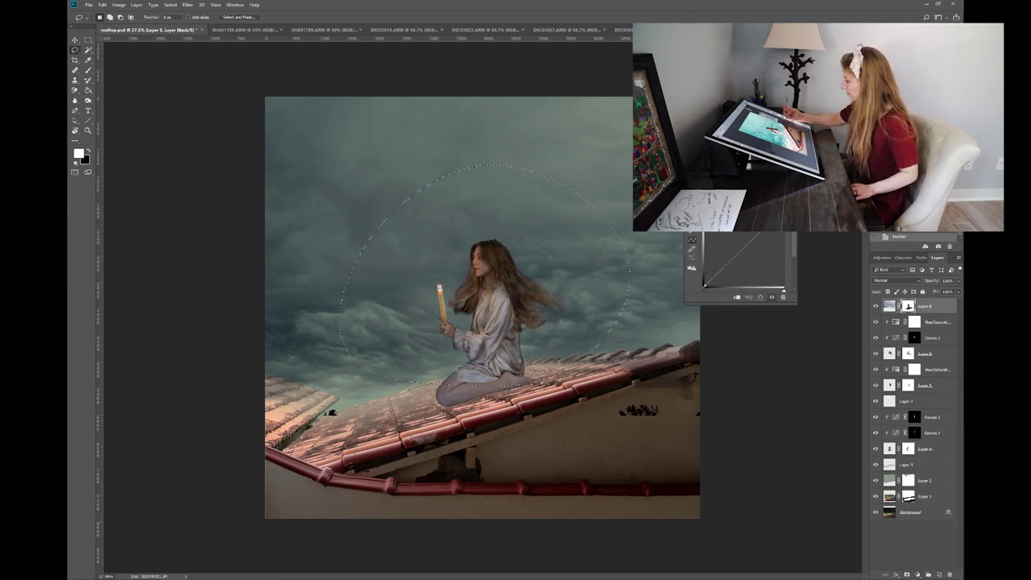
{"action": "left_click", "coordinate": [737, 297]}
{"action": "left_click_drag", "start_coordinate": [743, 236], "coordinate": [738, 238]}
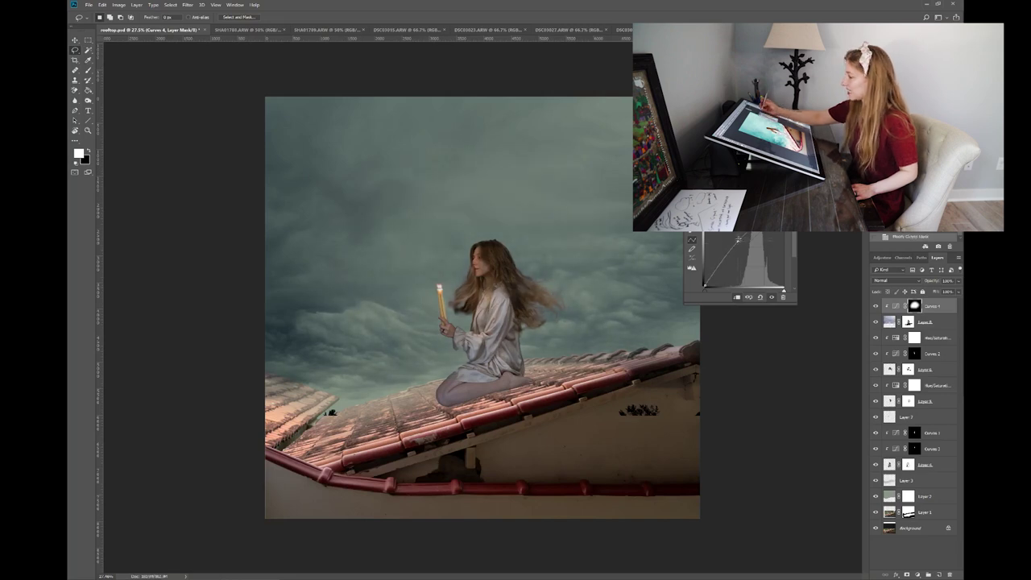
{"action": "left_click", "coordinate": [790, 168]}
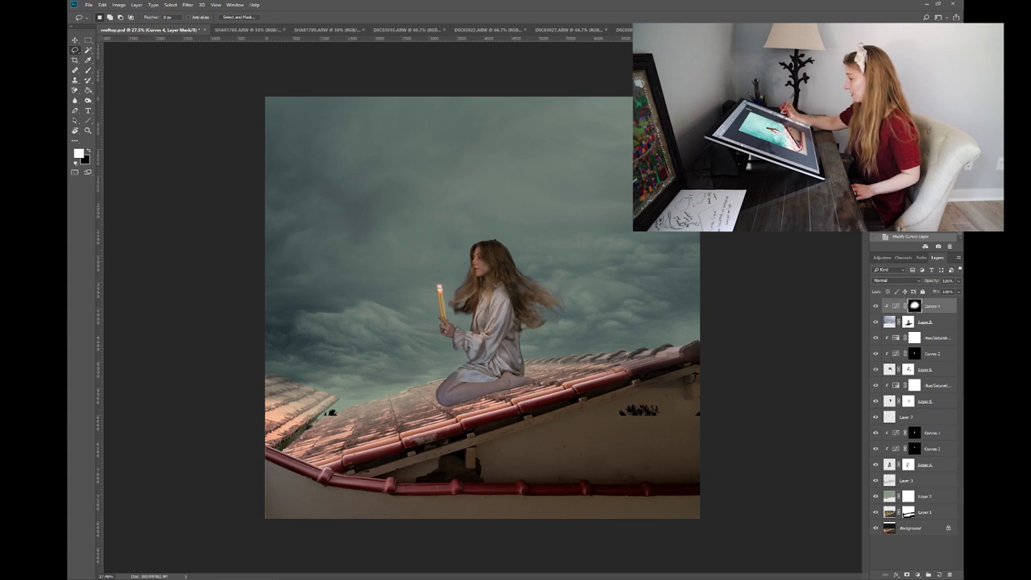
- Try different opacities on the cloud layer, set it back to 100% and review the whole composite
{"action": "left_click", "coordinate": [890, 322]}
{"action": "left_click_drag", "start_coordinate": [933, 283], "coordinate": [956, 281]}
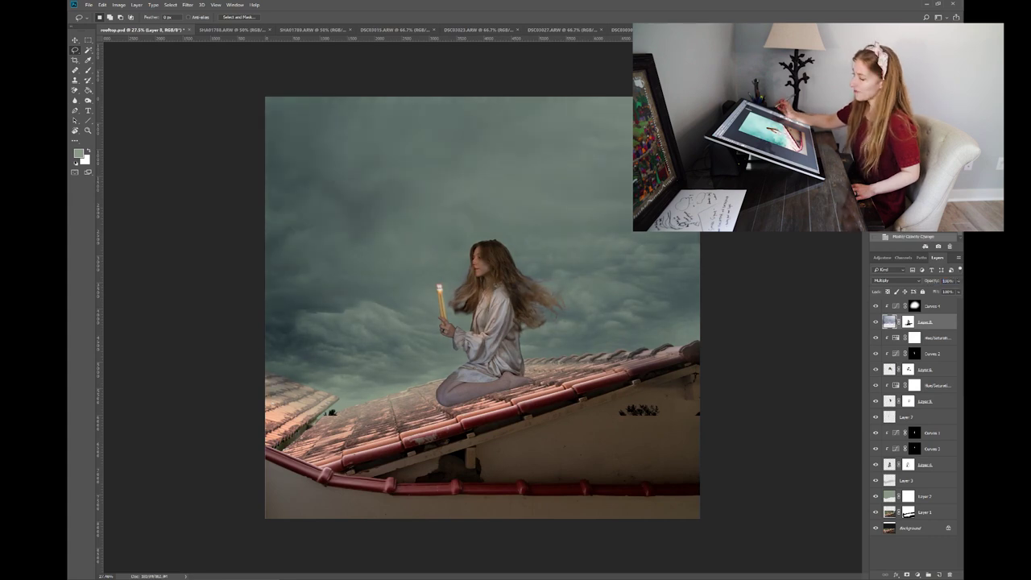
{"action": "scroll", "coordinate": [483, 308], "scroll_direction": "down", "scroll_amount": 5}
{"action": "scroll", "coordinate": [482, 308], "scroll_direction": "up", "scroll_amount": 5}
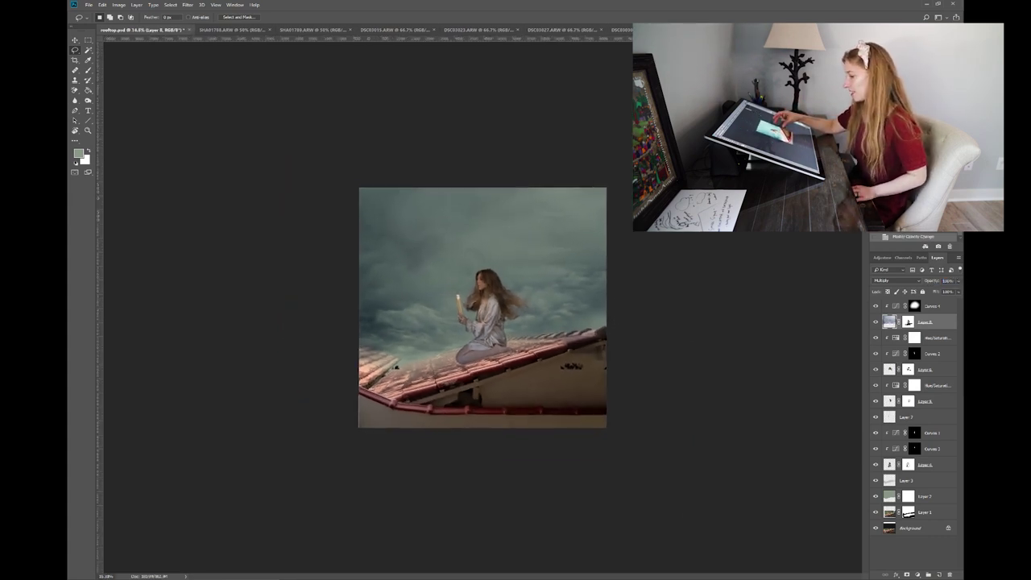
{"action": "scroll", "coordinate": [483, 307], "scroll_direction": "down", "scroll_amount": 1}
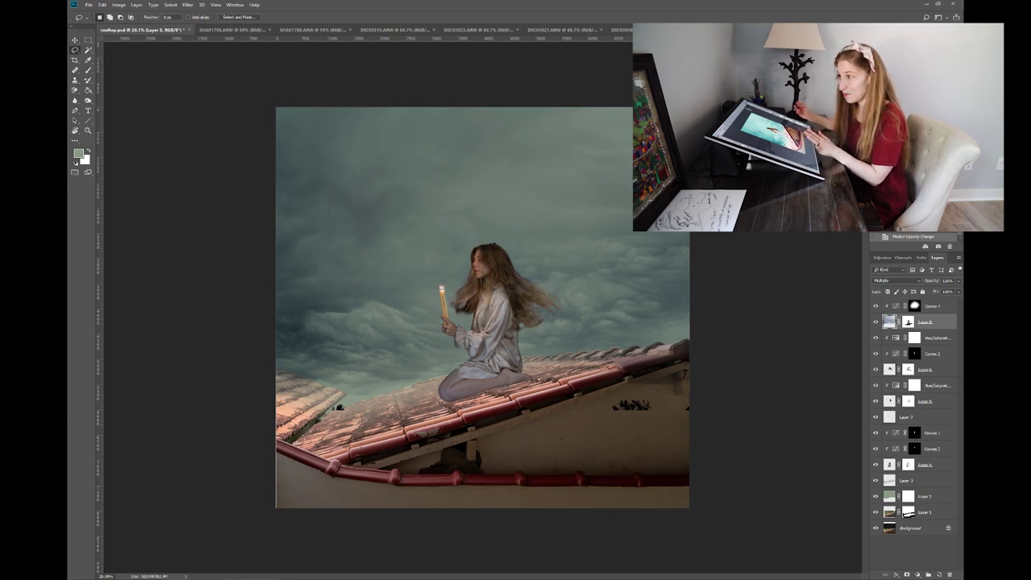
- Add a Hue/Saturation adjustment clipped to the sky color layer, Layer 2, and reduce its saturation
{"action": "left_click", "coordinate": [929, 495]}
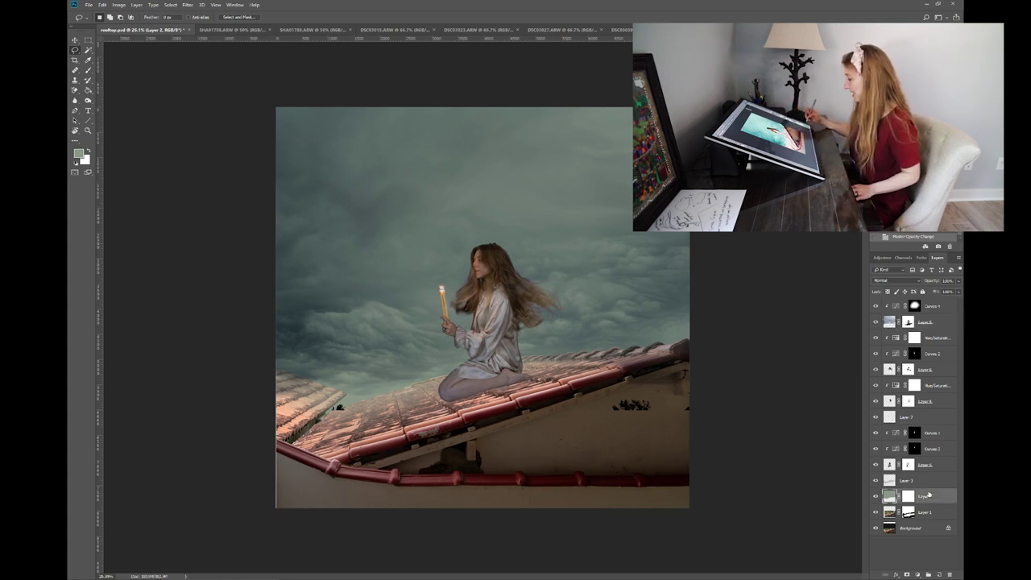
{"action": "left_click", "coordinate": [917, 576]}
{"action": "left_click", "coordinate": [914, 497]}
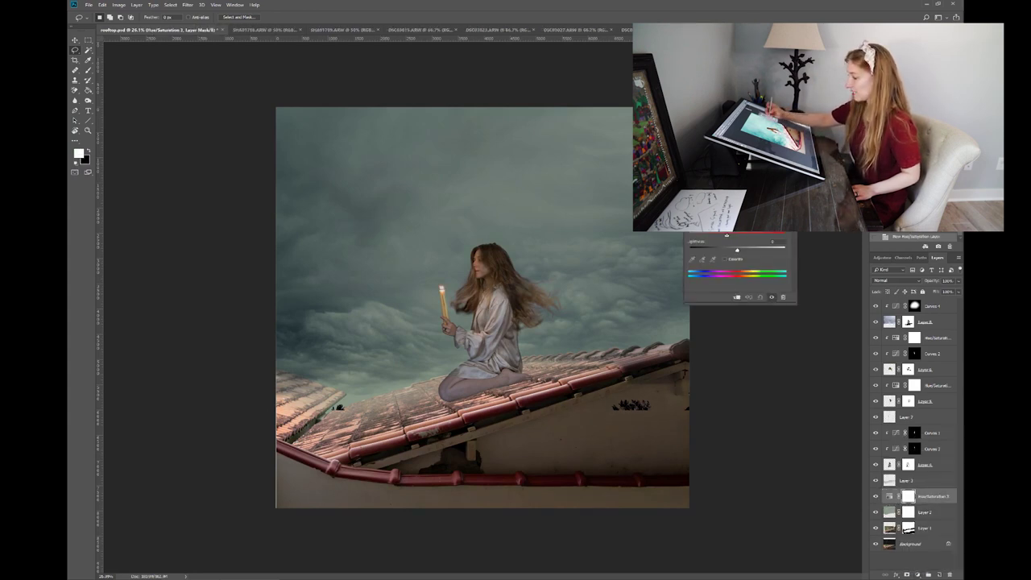
{"action": "left_click", "coordinate": [736, 297]}
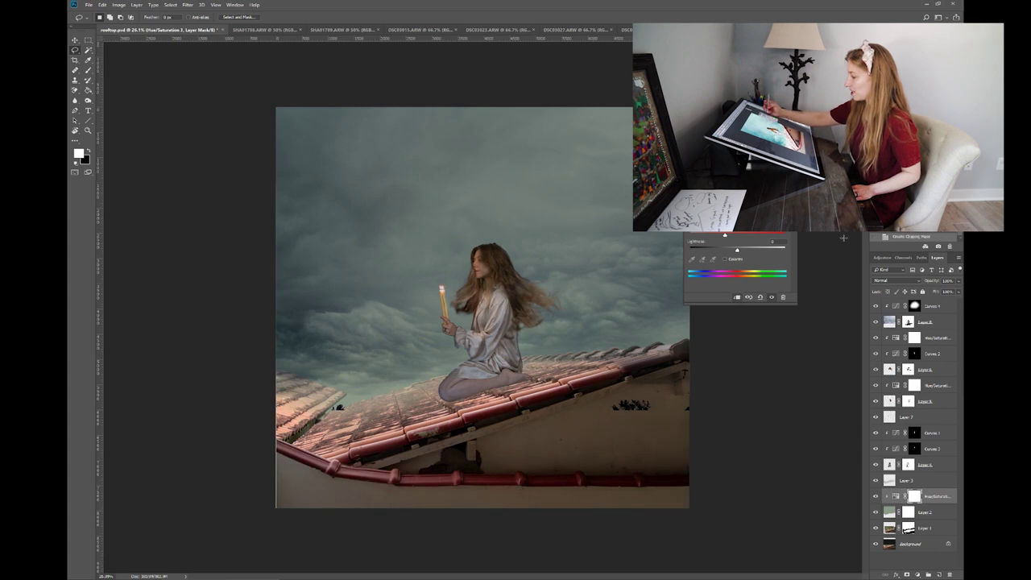
{"action": "left_click", "coordinate": [792, 157]}
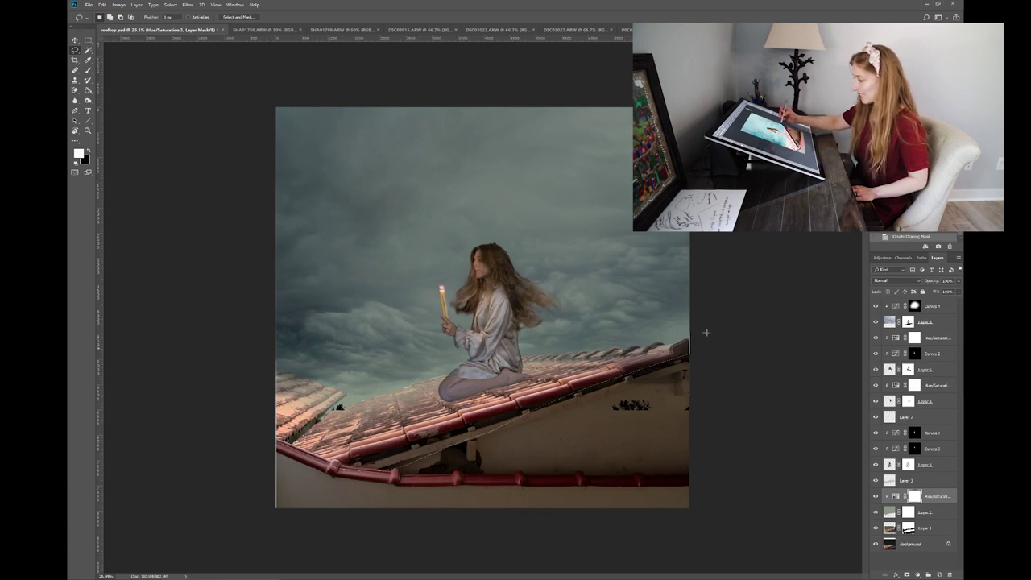
- Lasso the tiled roof surface across the full width of the image and feather the selection
{"action": "left_click_drag", "start_coordinate": [379, 392], "coordinate": [278, 367]}
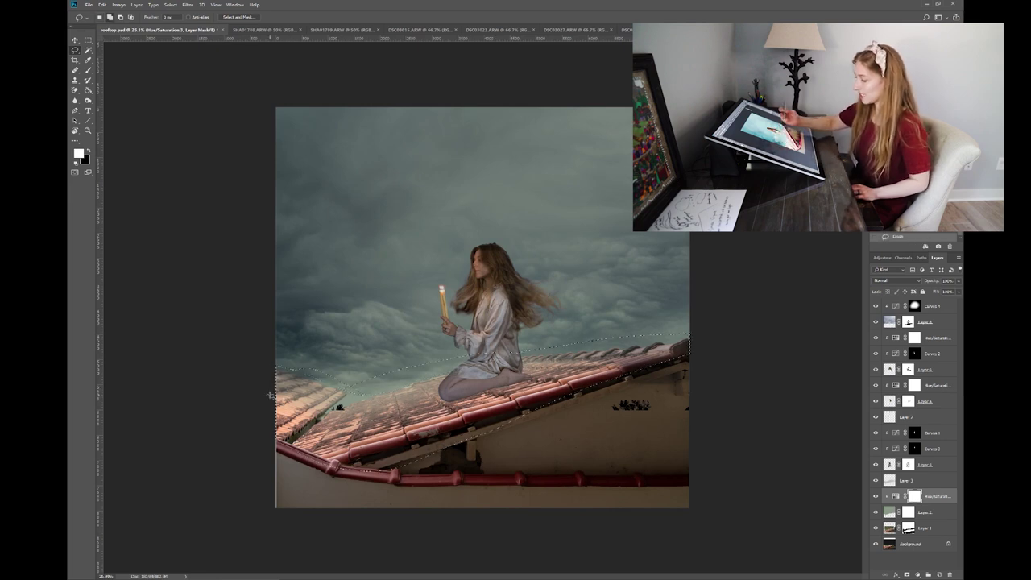
{"action": "right_click", "coordinate": [632, 345]}
{"action": "left_click", "coordinate": [652, 367]}
{"action": "type", "text": "5"}
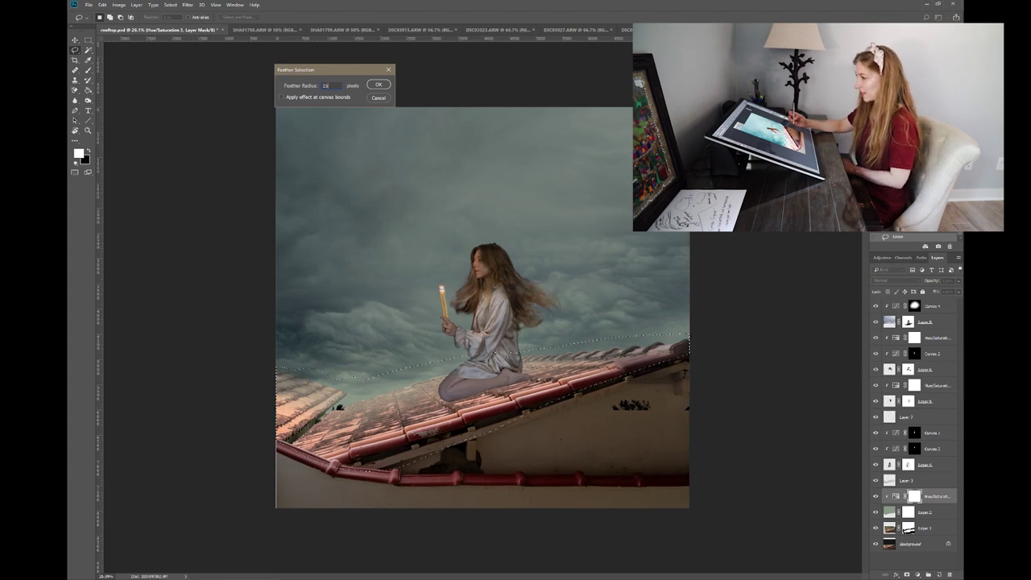
{"action": "key", "text": "Return"}
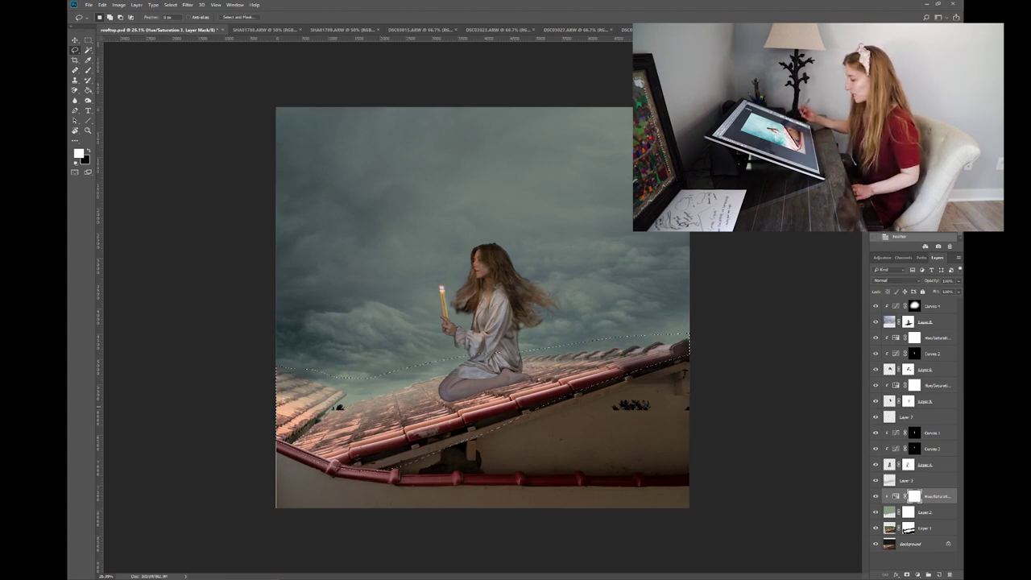
- Add a Curves adjustment above Layer 1 in the feathered roof selection and pull the midtones down to darken the tiles
{"action": "left_click", "coordinate": [926, 528]}
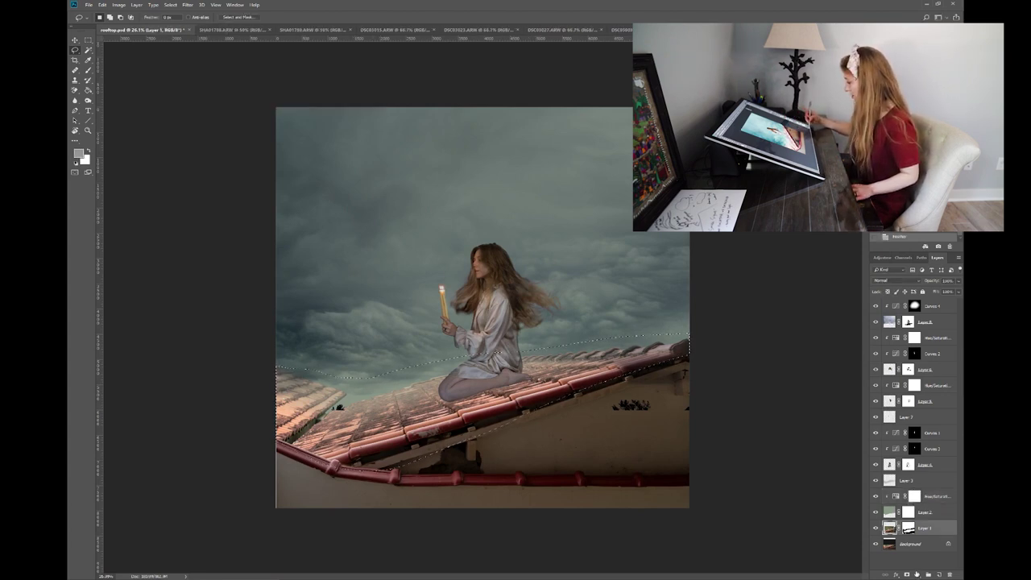
{"action": "left_click", "coordinate": [918, 574]}
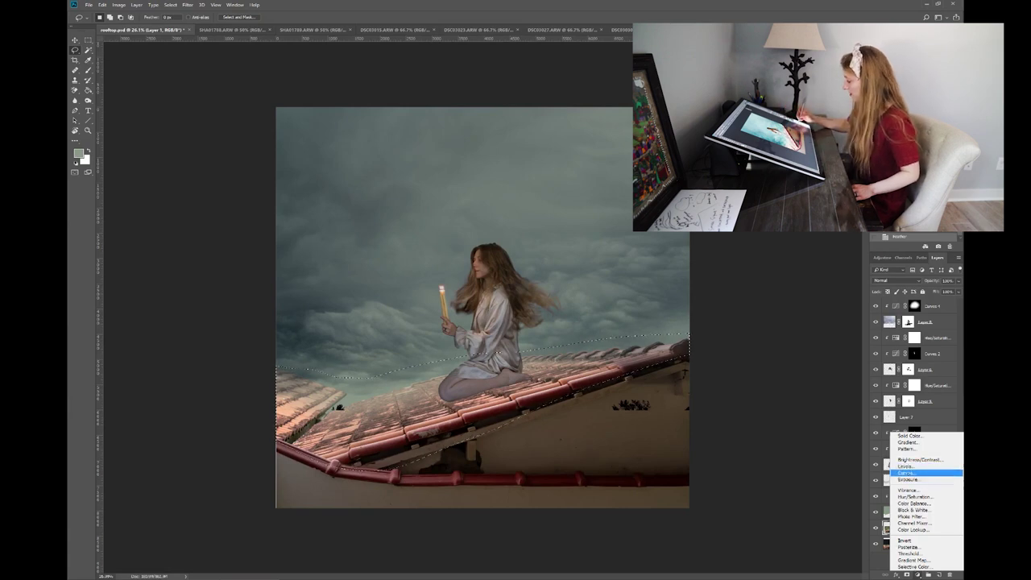
{"action": "left_click", "coordinate": [906, 473]}
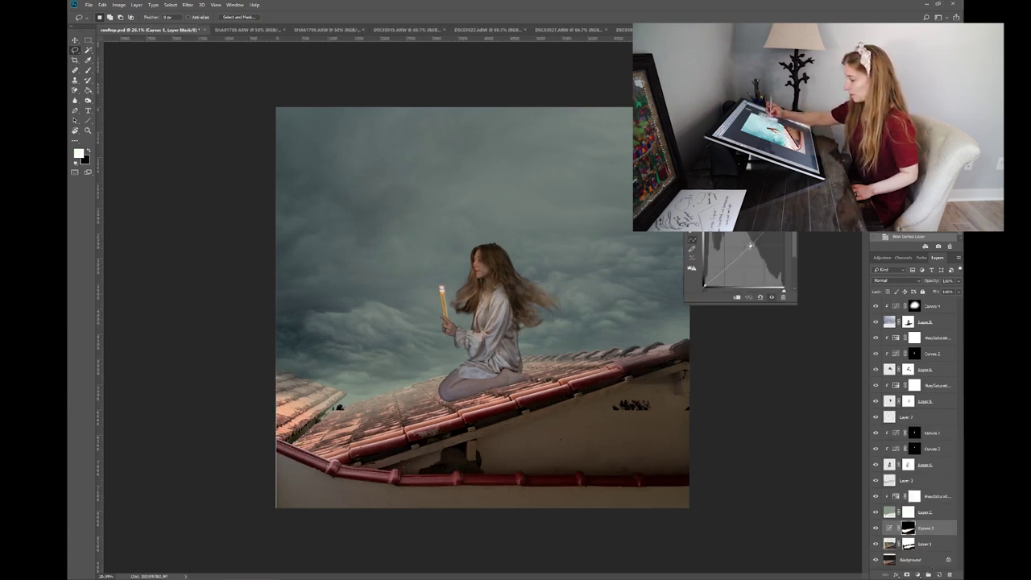
{"action": "left_click_drag", "start_coordinate": [750, 243], "coordinate": [749, 261]}
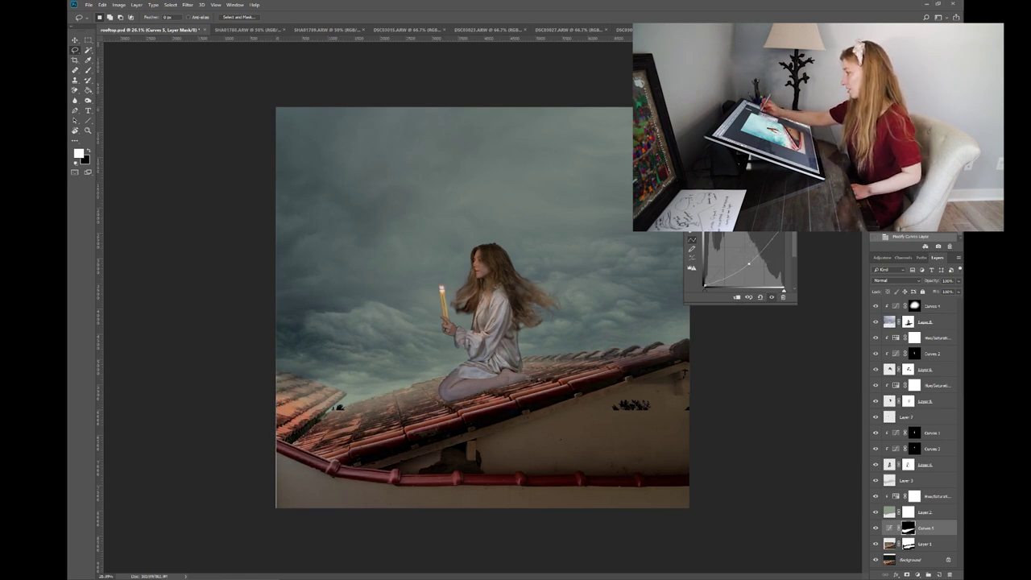
{"action": "left_click", "coordinate": [793, 155]}
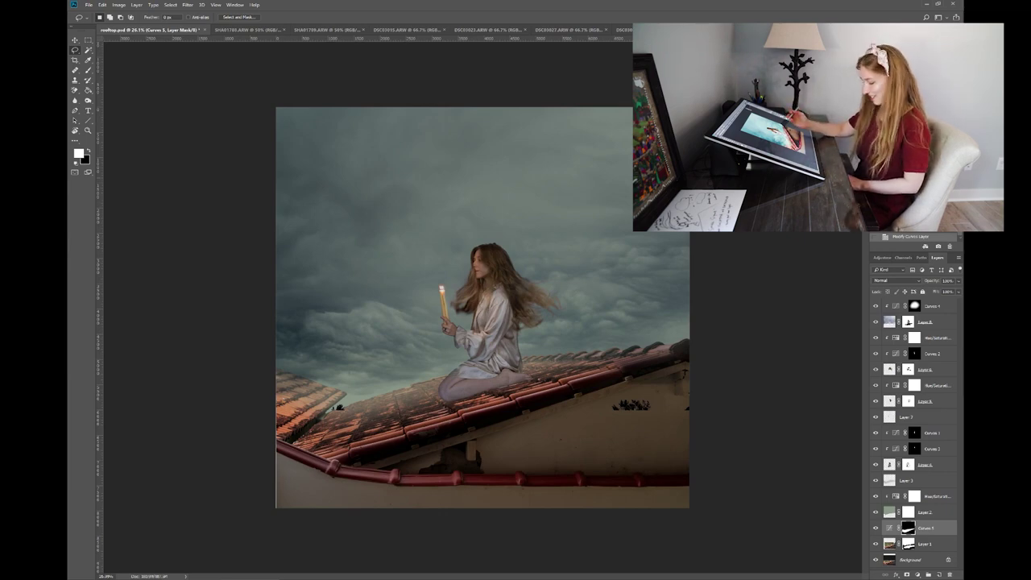
- Lasso the tiles beneath the woman's legs, feather the selection and darken it with a Curves adjustment as a contact shadow
{"action": "scroll", "coordinate": [472, 323], "scroll_direction": "up", "scroll_amount": 5}
{"action": "scroll", "coordinate": [482, 310], "scroll_direction": "down", "scroll_amount": 3}
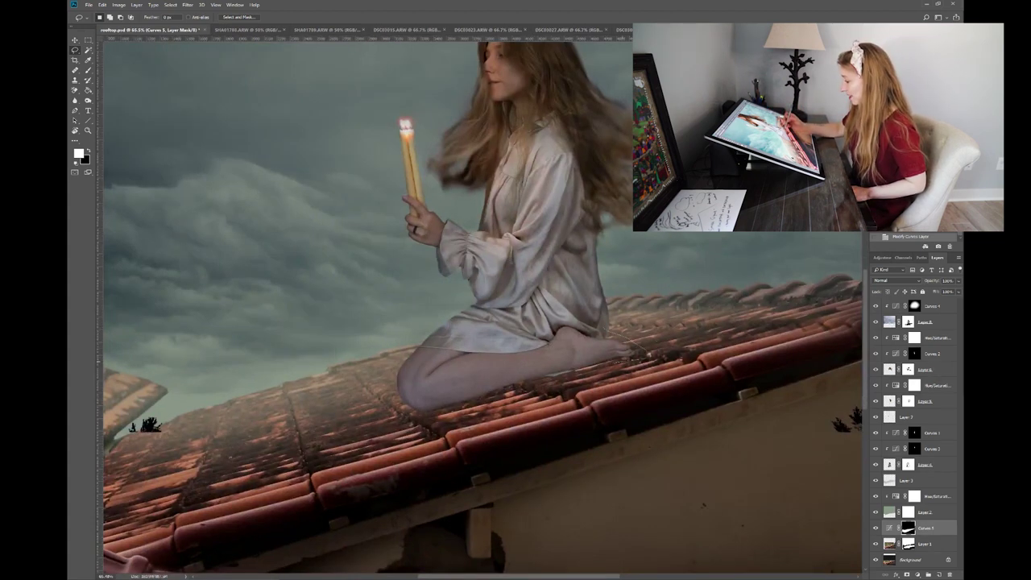
{"action": "left_click_drag", "start_coordinate": [415, 417], "coordinate": [453, 386]}
{"action": "right_click", "coordinate": [601, 351]}
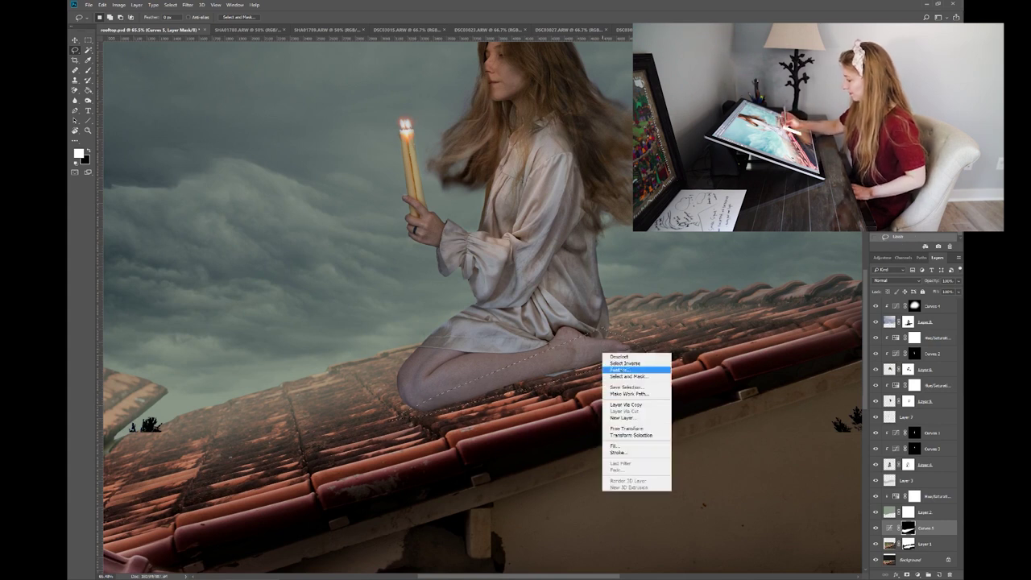
{"action": "left_click", "coordinate": [632, 370]}
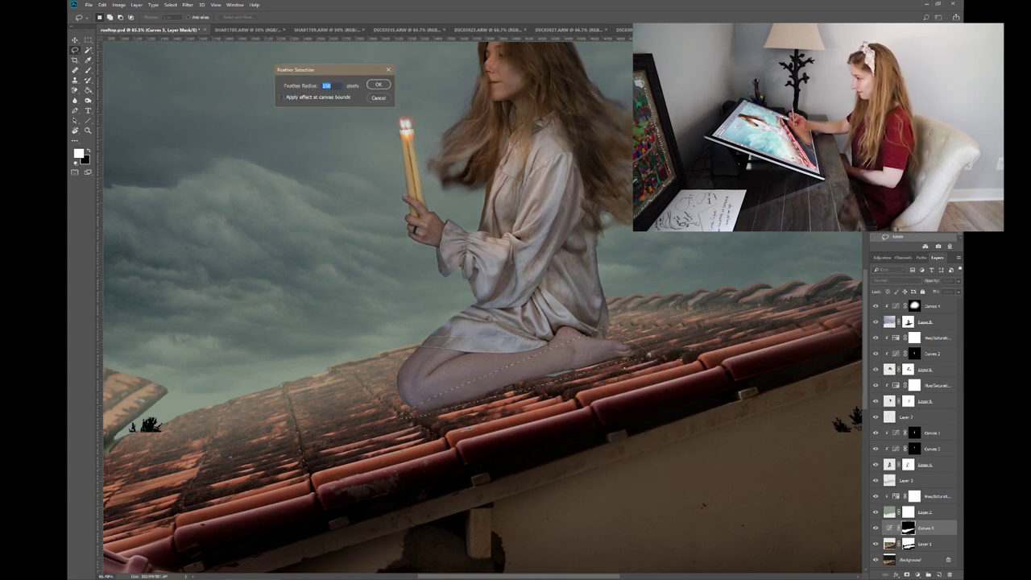
{"action": "key", "text": "Return"}
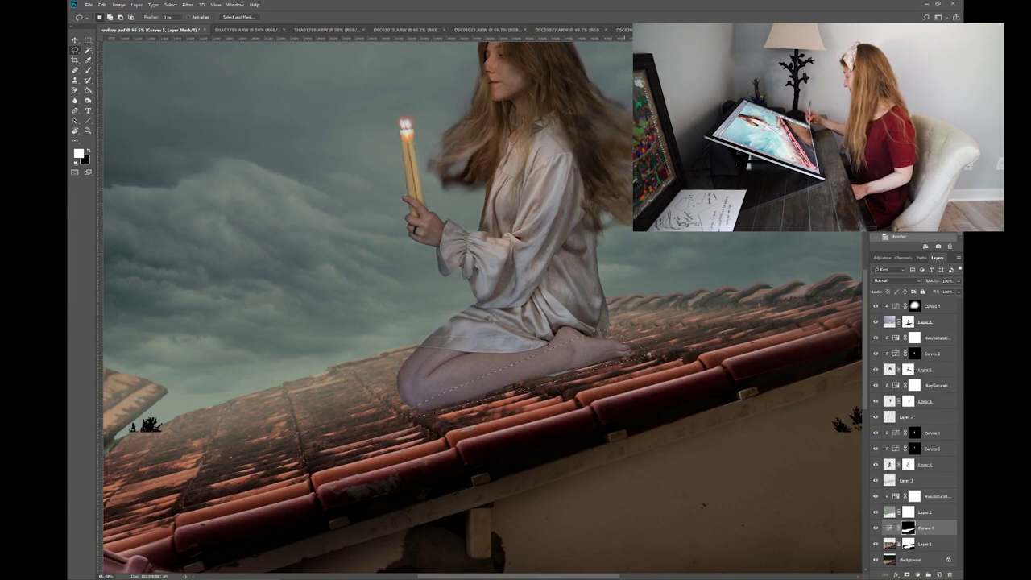
{"action": "left_click", "coordinate": [916, 573]}
{"action": "left_click", "coordinate": [911, 479]}
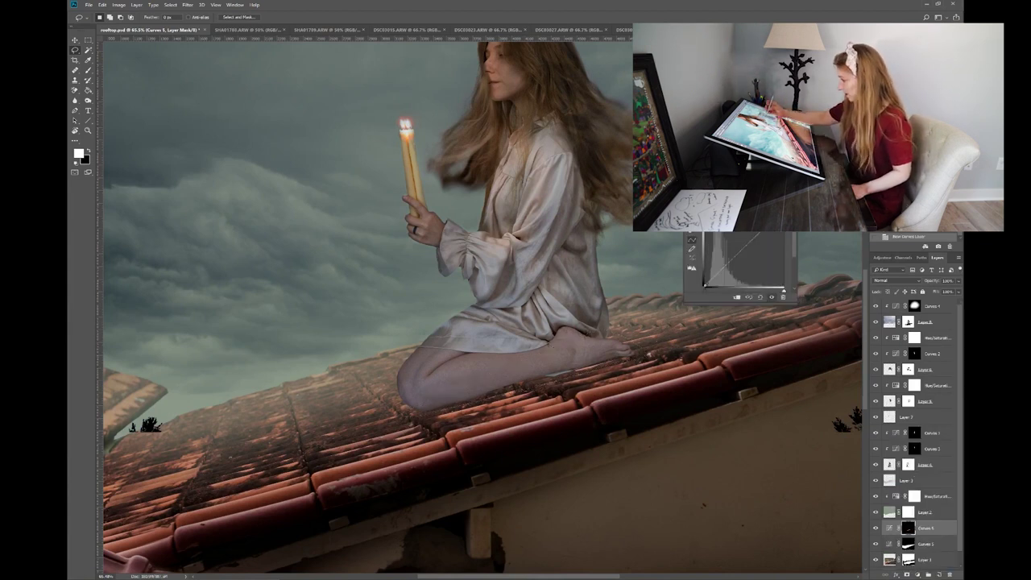
{"action": "left_click_drag", "start_coordinate": [786, 224], "coordinate": [786, 265]}
{"action": "left_click", "coordinate": [793, 150]}
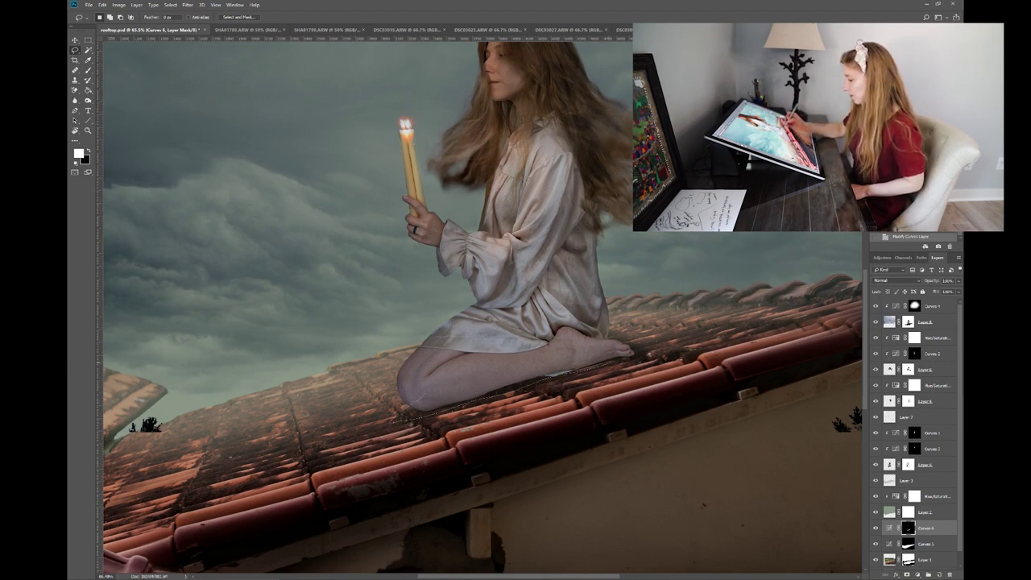
- Feather a tighter selection along the underside of the legs and foot and darken it slightly with another Curves adjustment
{"action": "right_click", "coordinate": [564, 366]}
{"action": "left_click", "coordinate": [588, 383]}
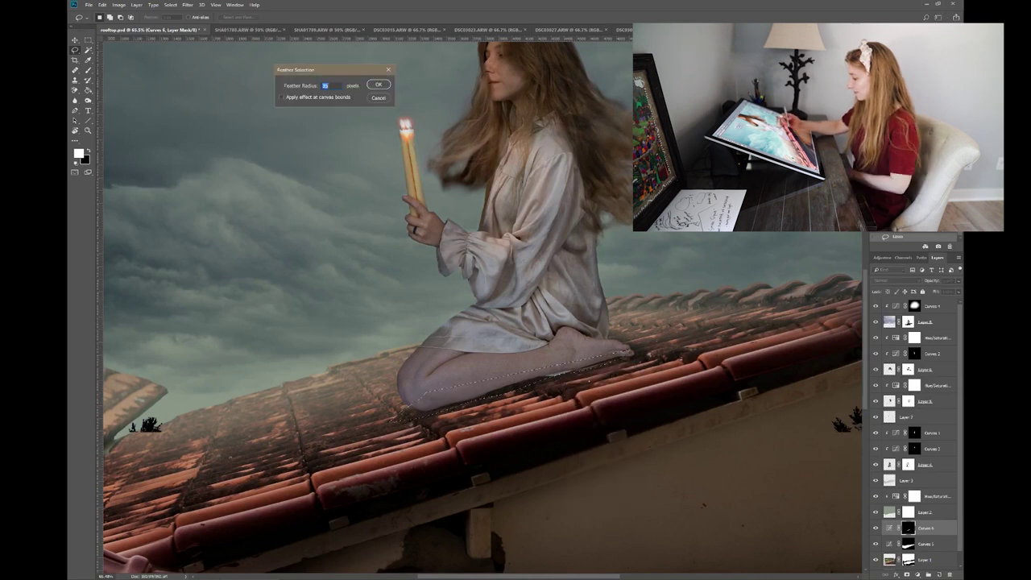
{"action": "key", "text": "Return"}
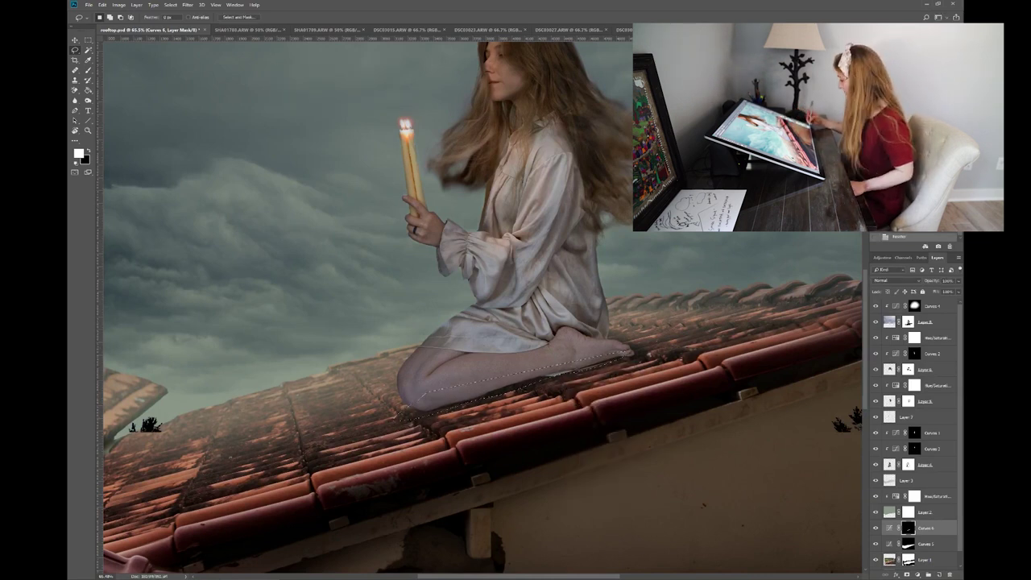
{"action": "left_click", "coordinate": [917, 574]}
{"action": "left_click", "coordinate": [907, 475]}
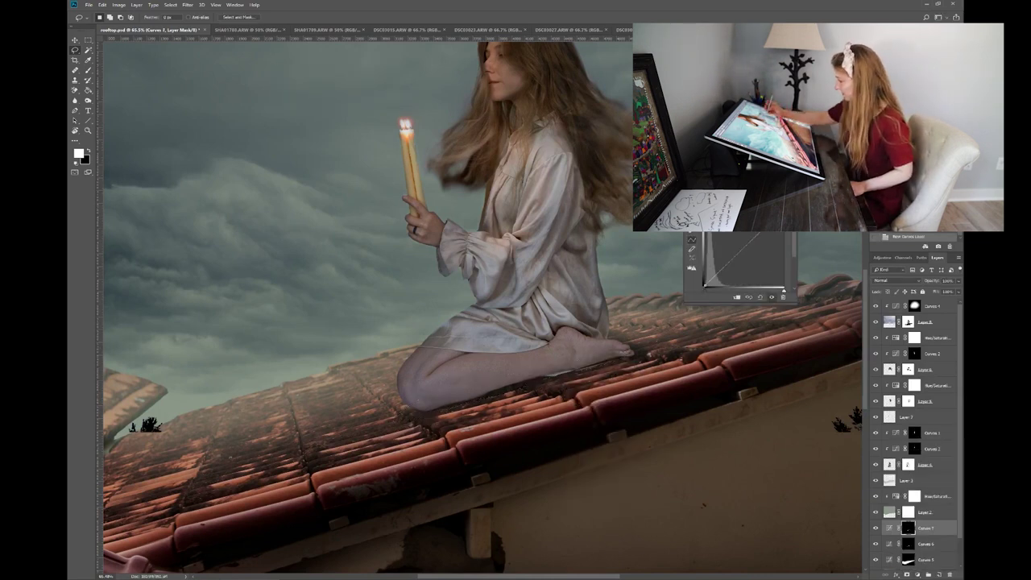
{"action": "left_click_drag", "start_coordinate": [788, 227], "coordinate": [790, 235]}
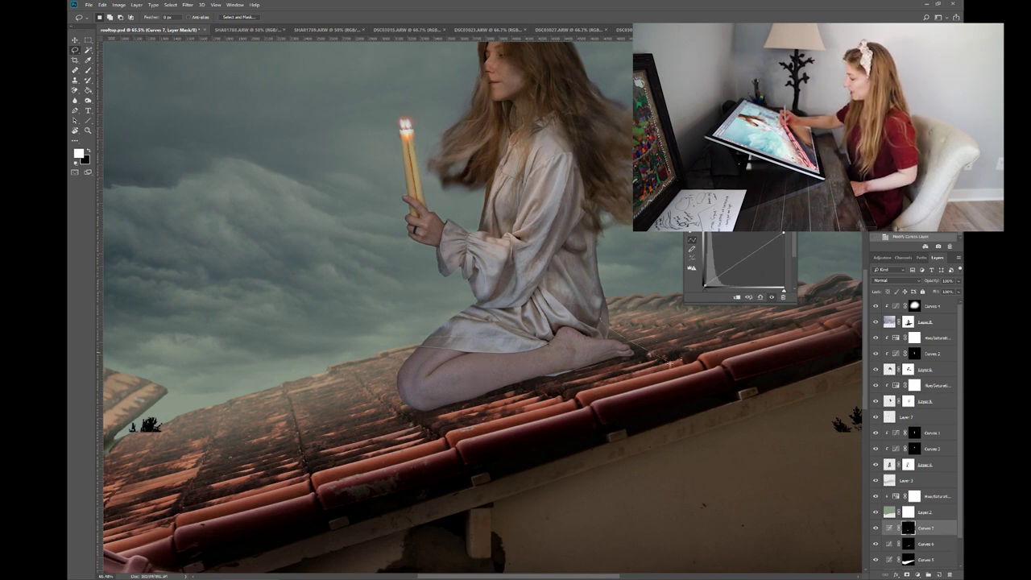
- Feather a broader selection of the tiles from the legs to the roof's edge and lower its highlights with a Curves adjustment
{"action": "right_click", "coordinate": [524, 379]}
{"action": "left_click", "coordinate": [548, 394]}
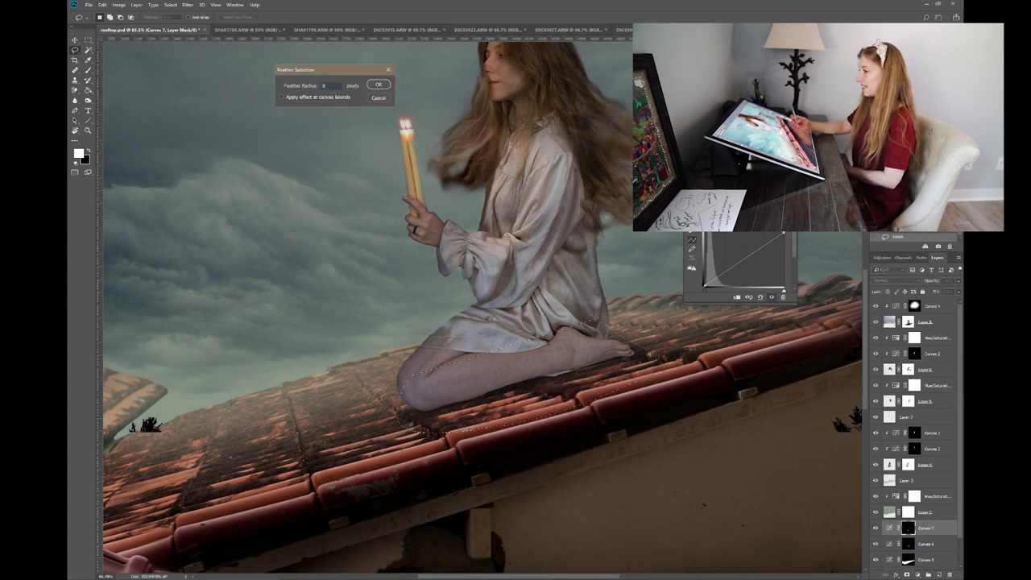
{"action": "key", "text": "Return"}
{"action": "left_click", "coordinate": [917, 574]}
{"action": "left_click", "coordinate": [927, 472]}
{"action": "left_click_drag", "start_coordinate": [785, 235], "coordinate": [784, 246]}
{"action": "left_click", "coordinate": [793, 158]}
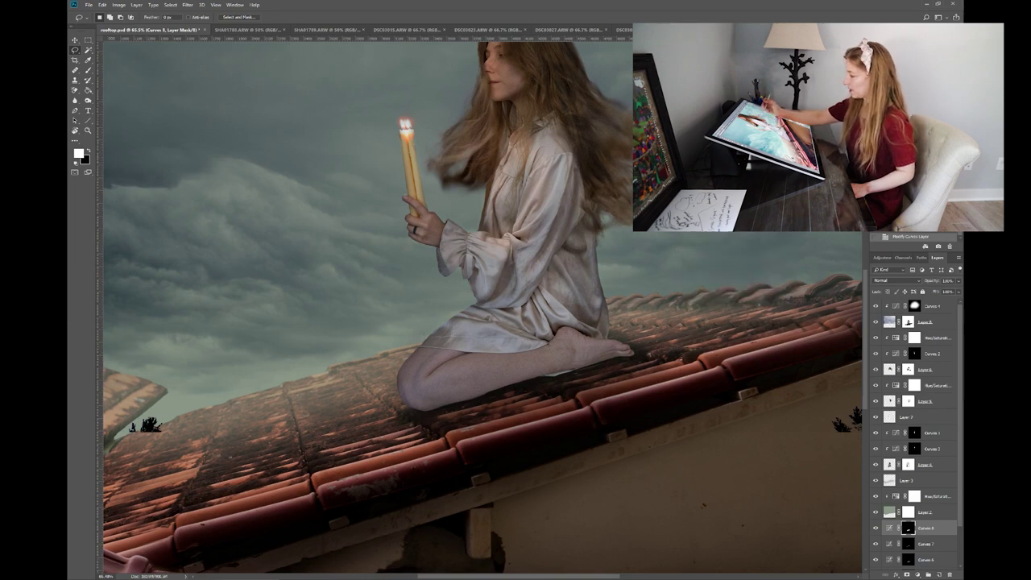
- Lasso and feather the woman's legs and lower body, and darken them with a Curves adjustment clipped to Layer 4
{"action": "scroll", "coordinate": [483, 307], "scroll_direction": "down", "scroll_amount": 5}
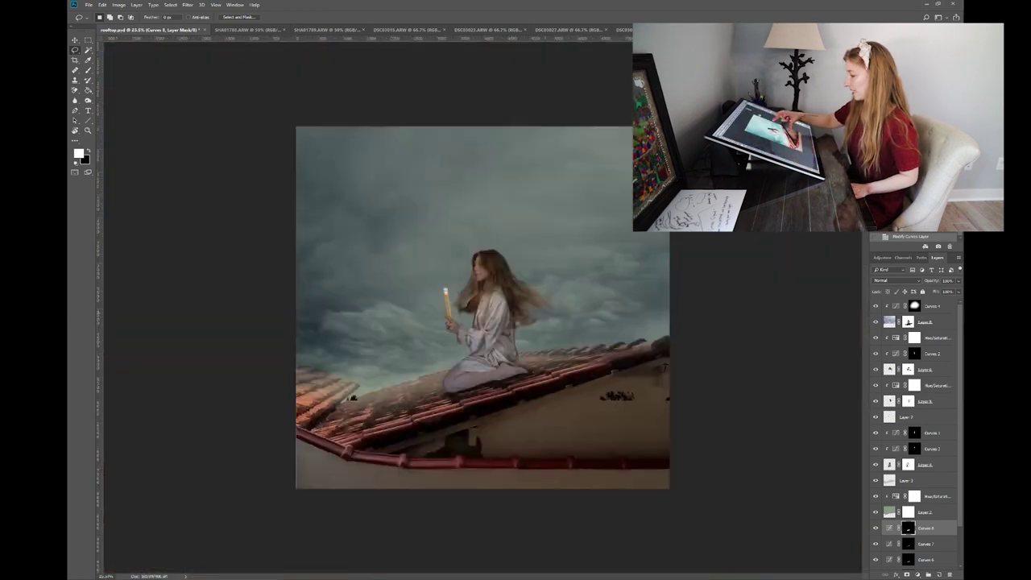
{"action": "scroll", "coordinate": [484, 307], "scroll_direction": "down", "scroll_amount": 4}
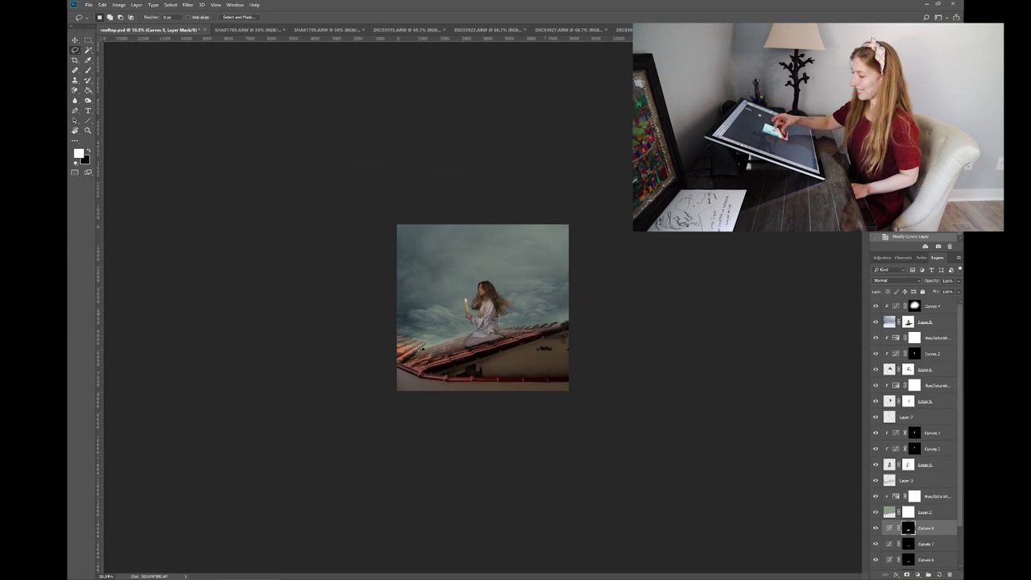
{"action": "scroll", "coordinate": [482, 307], "scroll_direction": "up", "scroll_amount": 3}
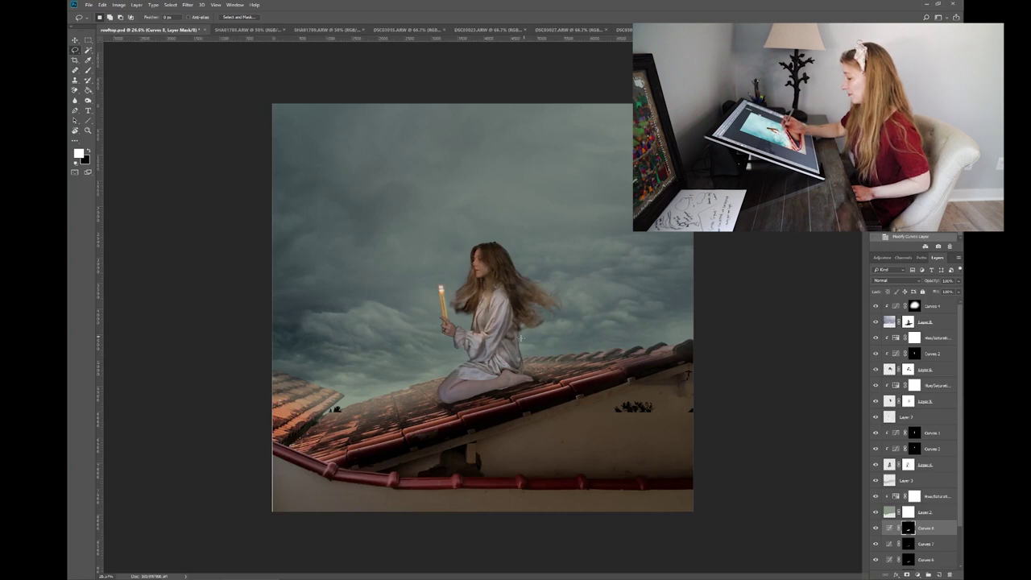
{"action": "mouse_move", "coordinate": [430, 407]}
{"action": "left_mouse_down"}
{"action": "mouse_move", "coordinate": [476, 432]}
{"action": "mouse_move", "coordinate": [549, 383]}
{"action": "mouse_move", "coordinate": [527, 351]}
{"action": "mouse_move", "coordinate": [520, 376]}
{"action": "mouse_move", "coordinate": [465, 396]}
{"action": "mouse_move", "coordinate": [527, 377]}
{"action": "left_mouse_up"}
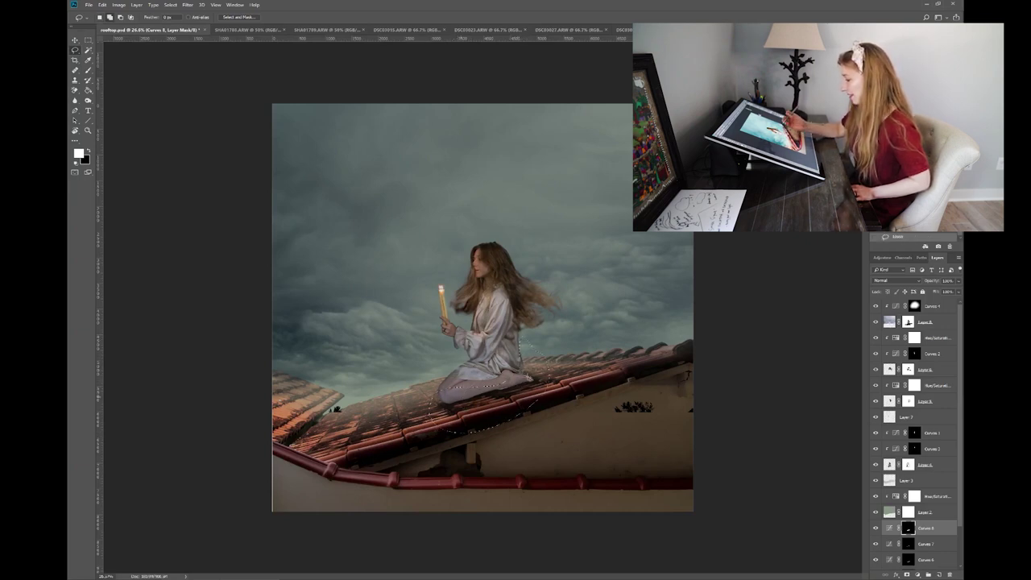
{"action": "right_click", "coordinate": [525, 368]}
{"action": "left_click", "coordinate": [547, 385]}
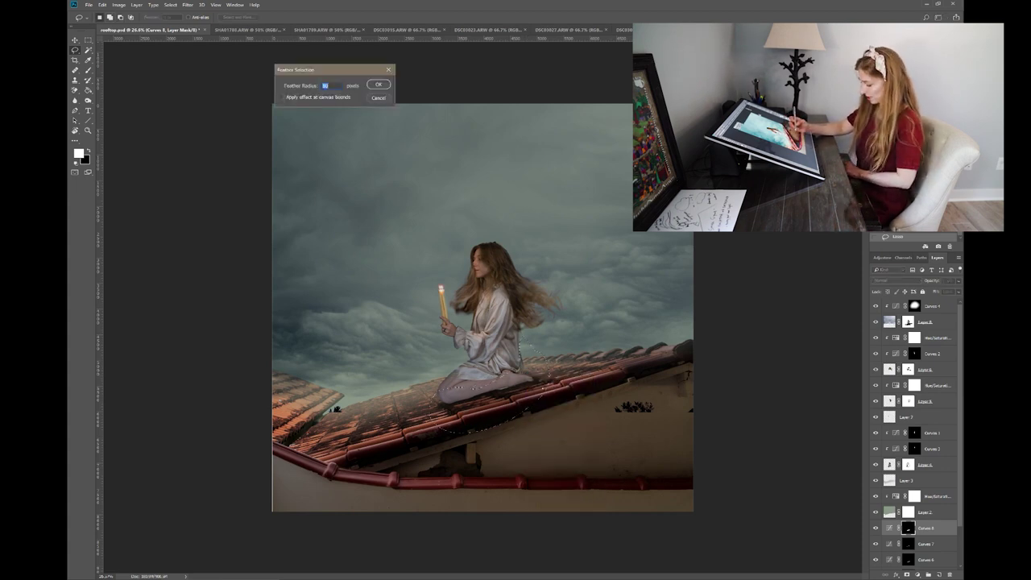
{"action": "key", "text": "Return"}
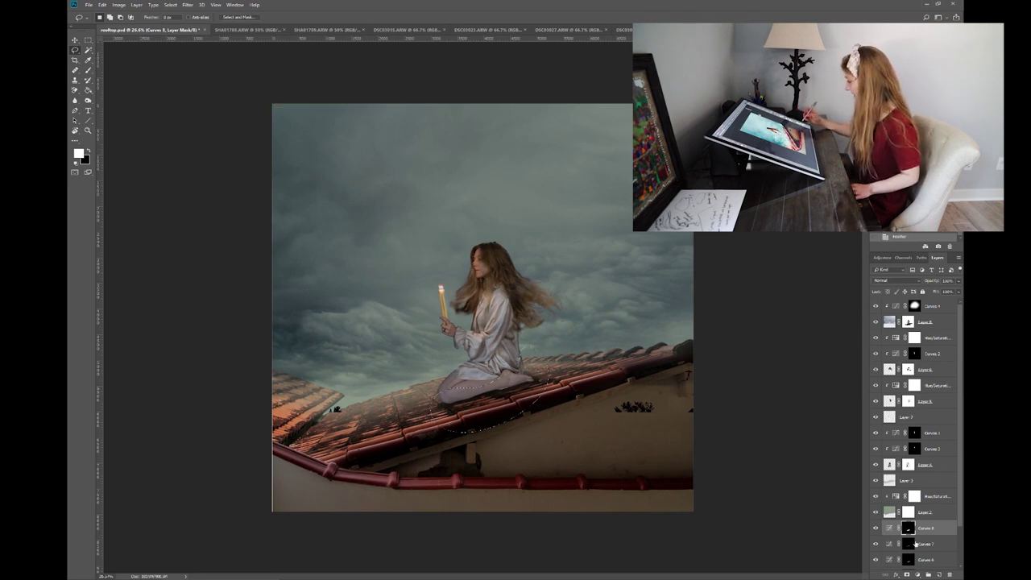
{"action": "left_click", "coordinate": [923, 467]}
{"action": "left_click", "coordinate": [917, 575]}
{"action": "left_click", "coordinate": [907, 475]}
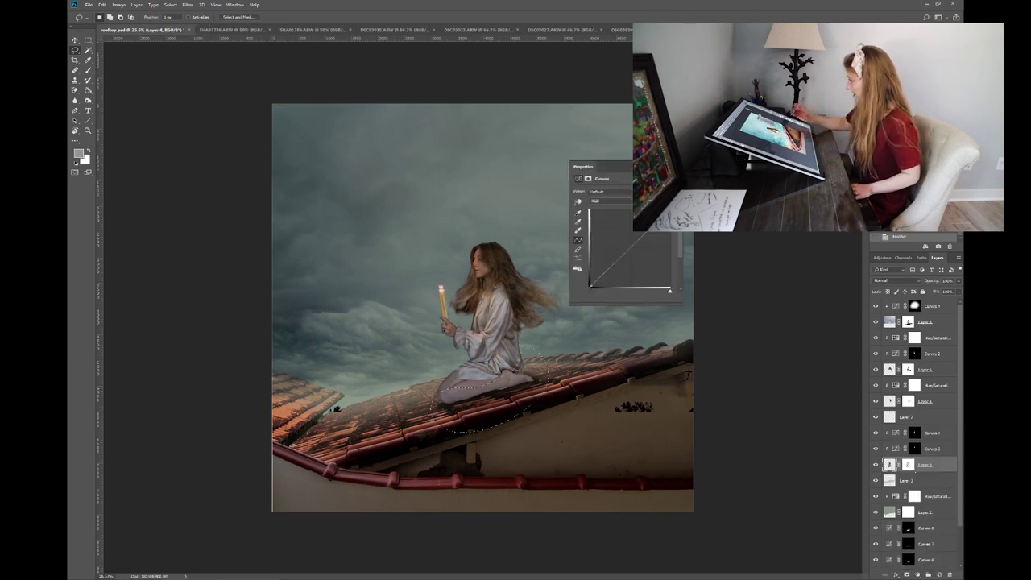
{"action": "left_click_drag", "start_coordinate": [641, 237], "coordinate": [641, 248]}
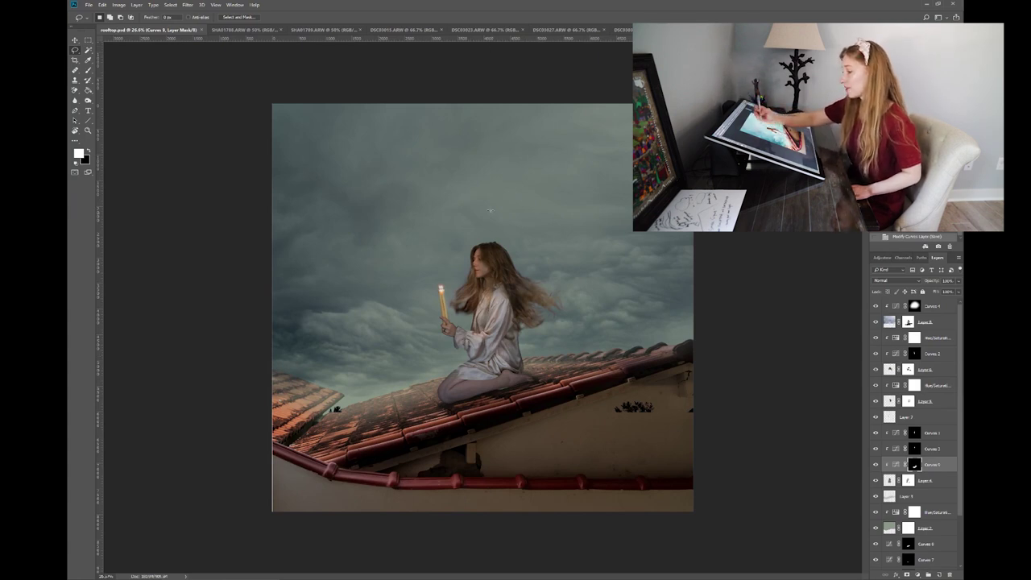
- Bring the smoke cutout from another open photo into the rooftop composite and position it rising from the candle flame
{"action": "left_click", "coordinate": [484, 29]}
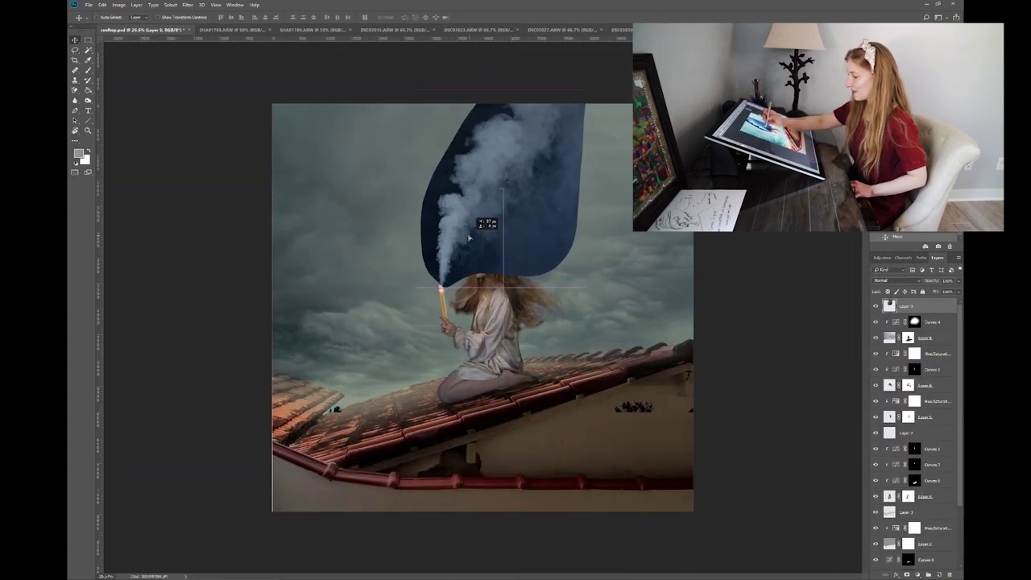
{"action": "left_click_drag", "start_coordinate": [483, 226], "coordinate": [470, 237]}
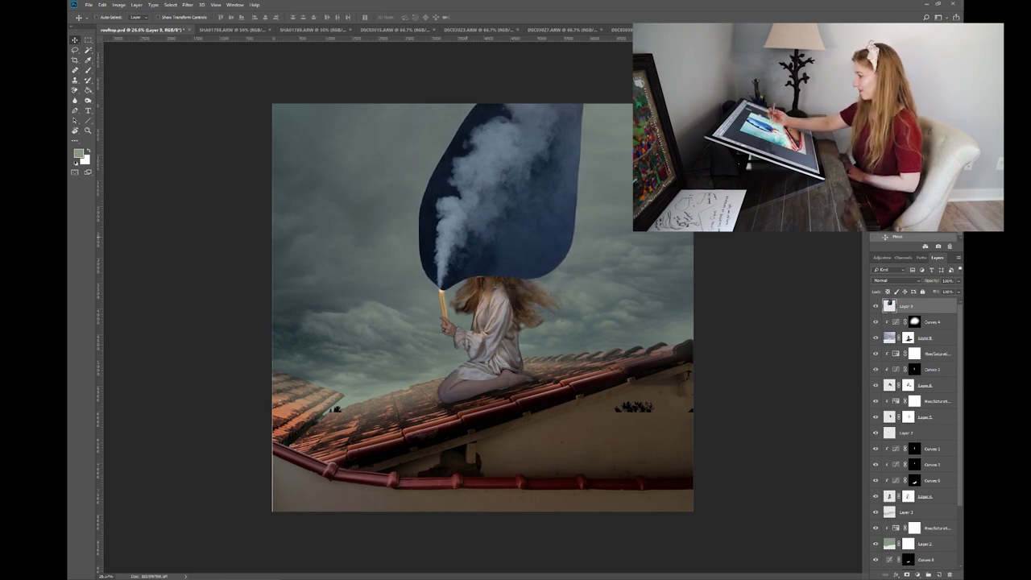
- Try the Darken and Lighten blend modes on the smoke layer
{"action": "left_click", "coordinate": [895, 280]}
{"action": "left_click", "coordinate": [882, 304]}
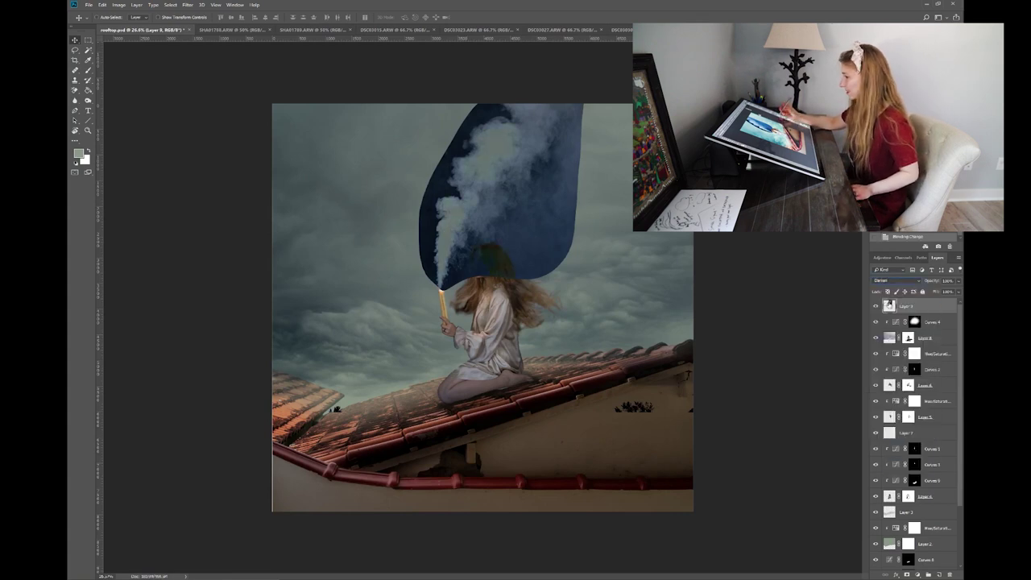
{"action": "left_click", "coordinate": [896, 279]}
{"action": "left_click", "coordinate": [880, 339]}
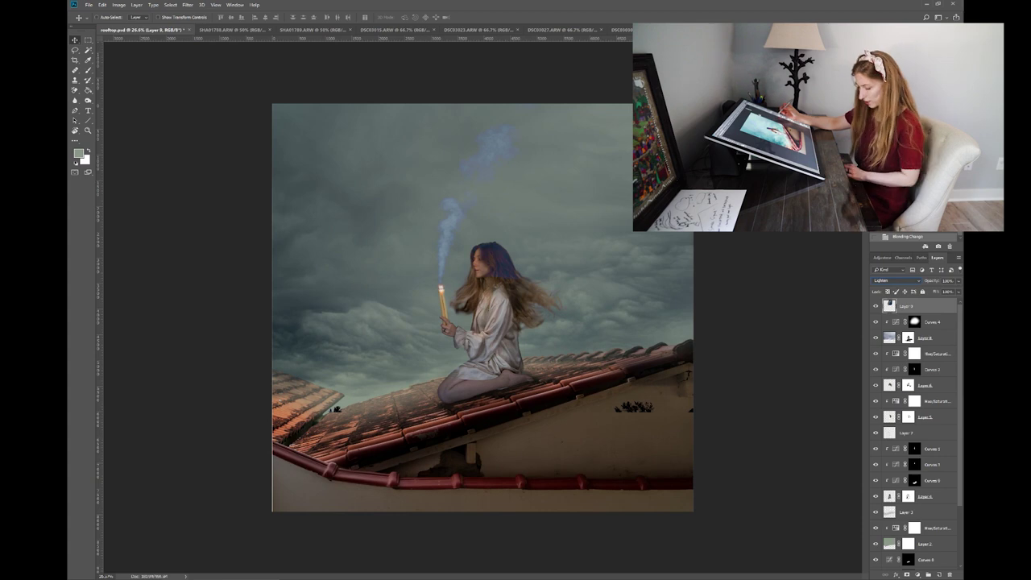
{"action": "key", "text": "ctrl+m"}
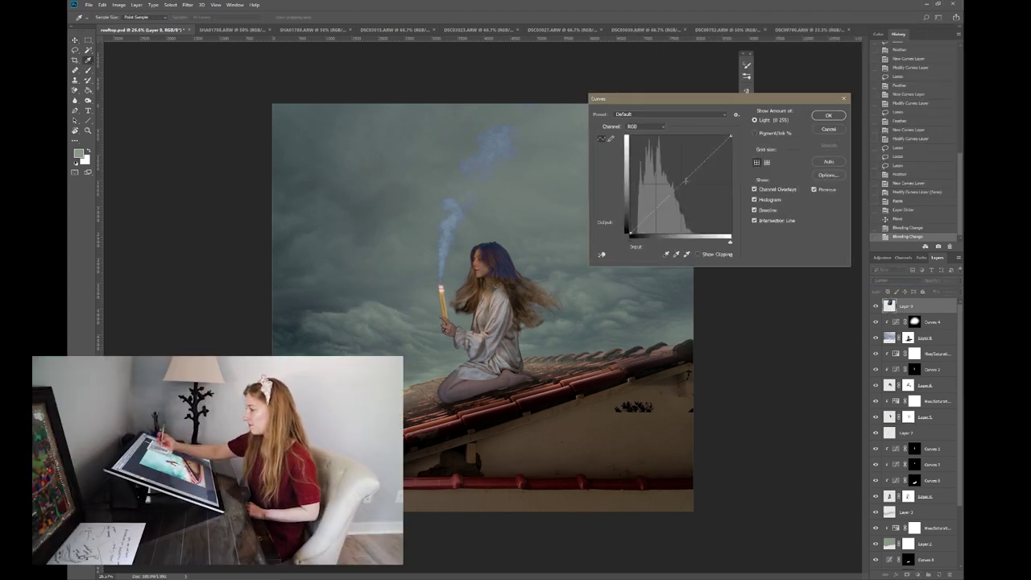
{"action": "left_click_drag", "start_coordinate": [682, 197], "coordinate": [650, 195]}
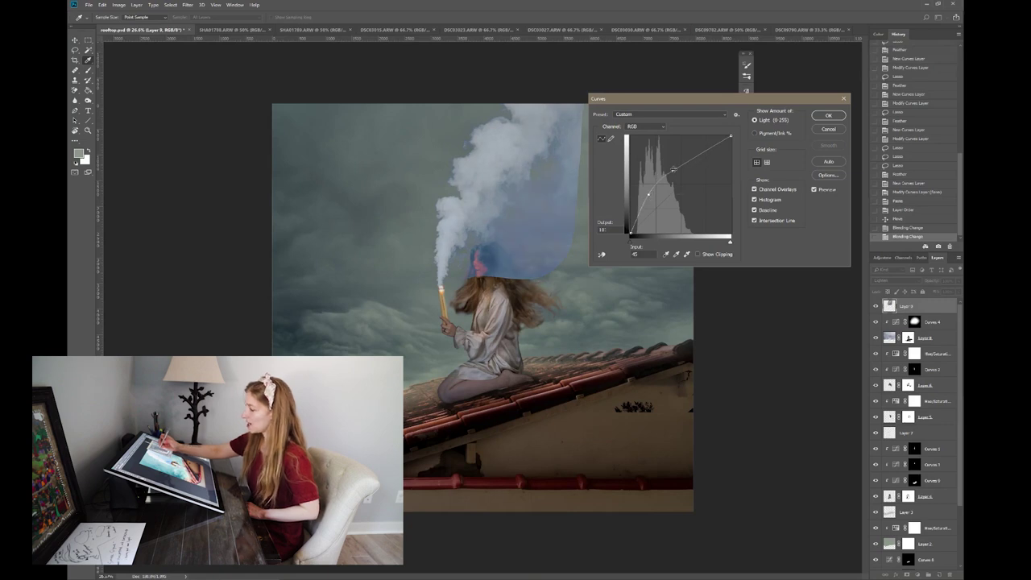
{"action": "left_click", "coordinate": [828, 129]}
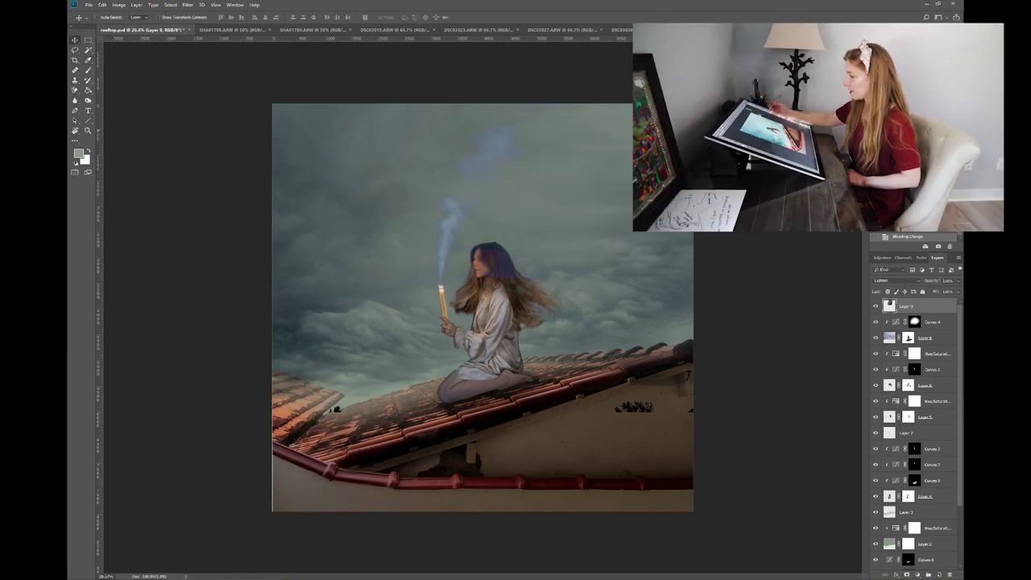
- Try the Overlay blend mode on the smoke layer, and switch it to Soft Light
{"action": "left_click", "coordinate": [895, 279]}
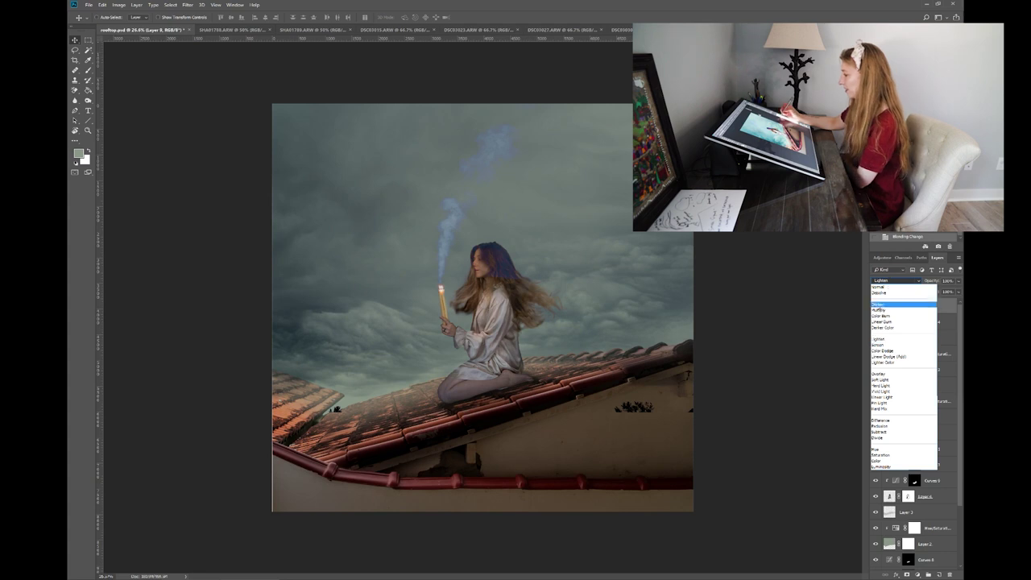
{"action": "left_click", "coordinate": [882, 370]}
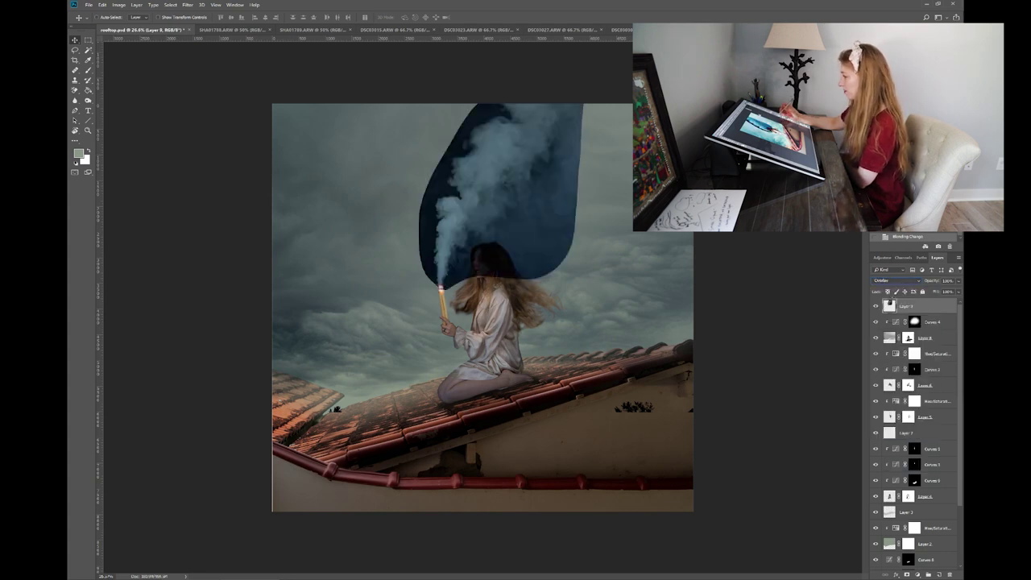
{"action": "left_click", "coordinate": [896, 279]}
{"action": "left_click", "coordinate": [893, 379]}
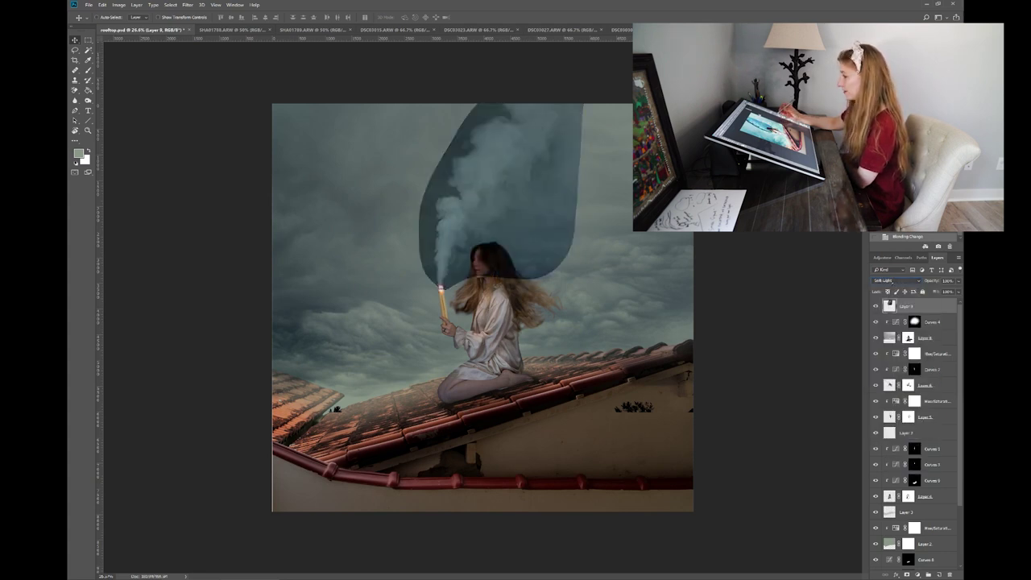
- Set the smoke layer's blend mode to Hard Light and brighten the smoke with a direct Curves correction
{"action": "left_click", "coordinate": [895, 279]}
{"action": "left_click", "coordinate": [882, 388]}
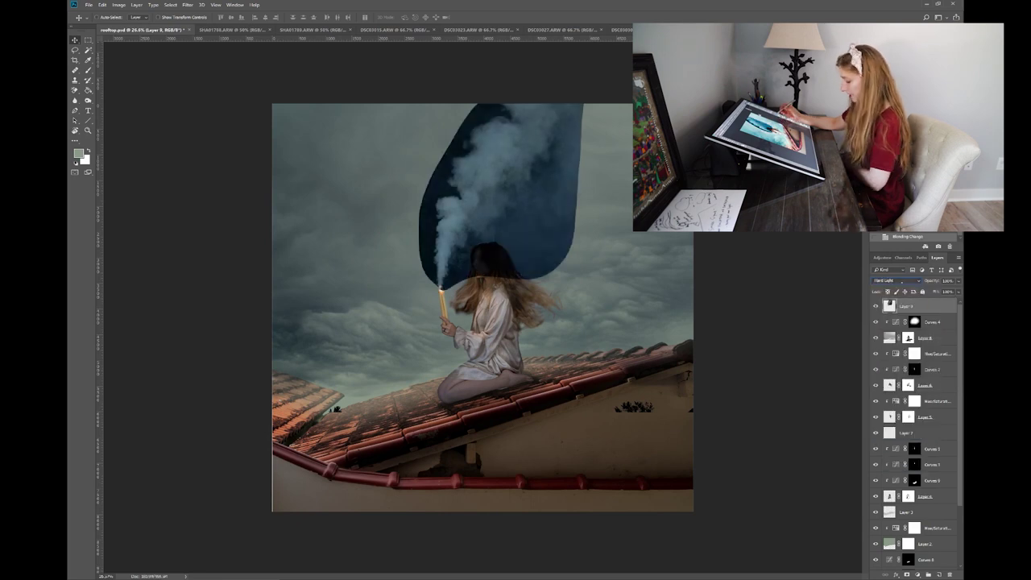
{"action": "key", "text": "ctrl+m"}
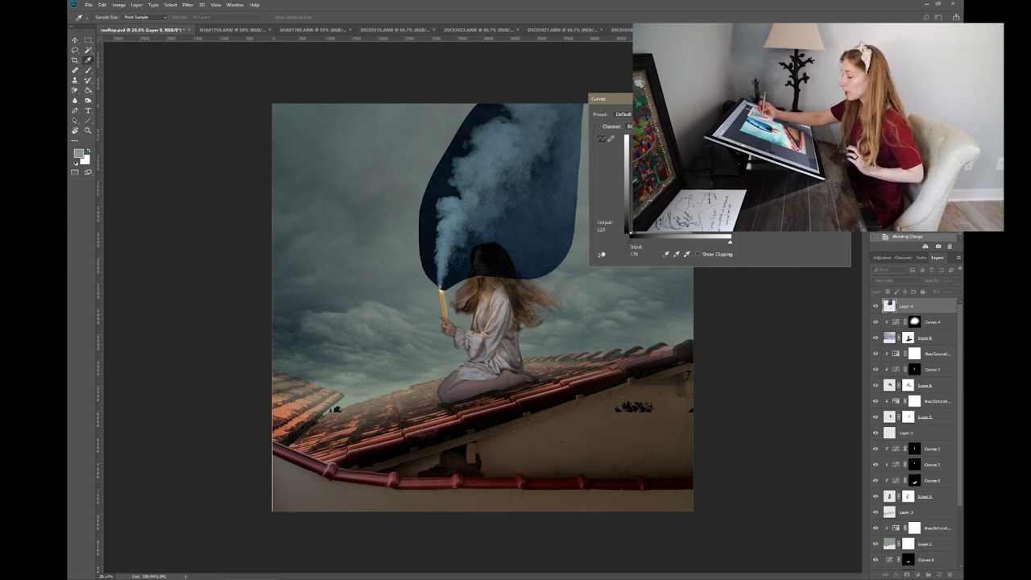
{"action": "left_click_drag", "start_coordinate": [676, 188], "coordinate": [654, 188]}
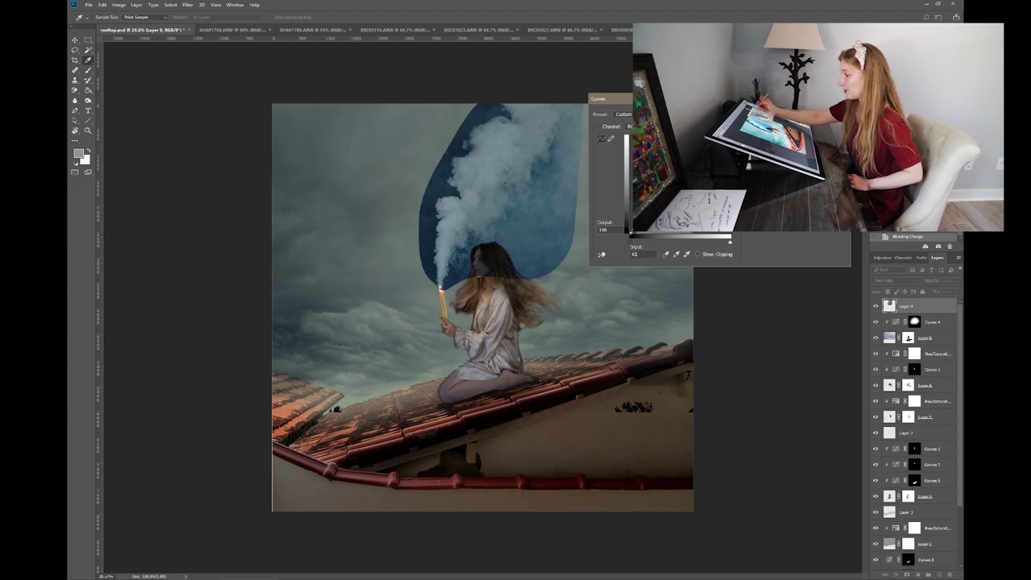
{"action": "key", "text": "Return"}
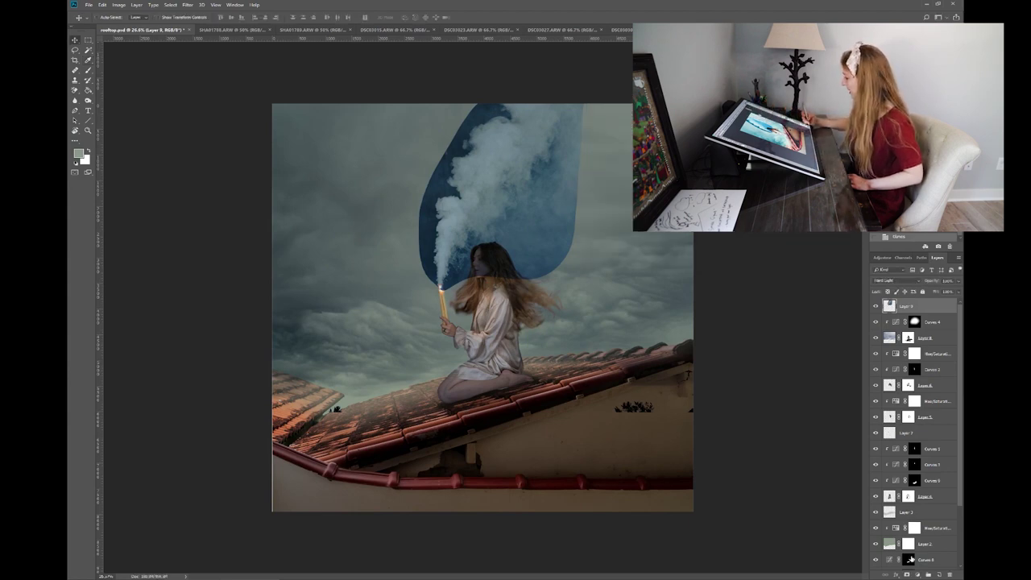
- Add a Hue/Saturation adjustment clipped to the smoke layer and lower its saturation to remove the blue tint
{"action": "left_click", "coordinate": [910, 574]}
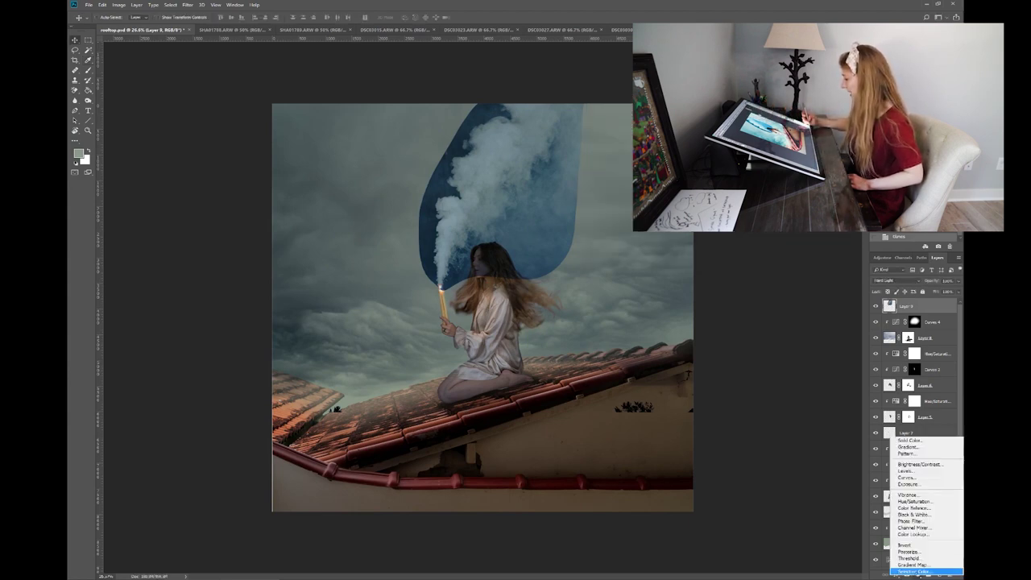
{"action": "left_click", "coordinate": [908, 501]}
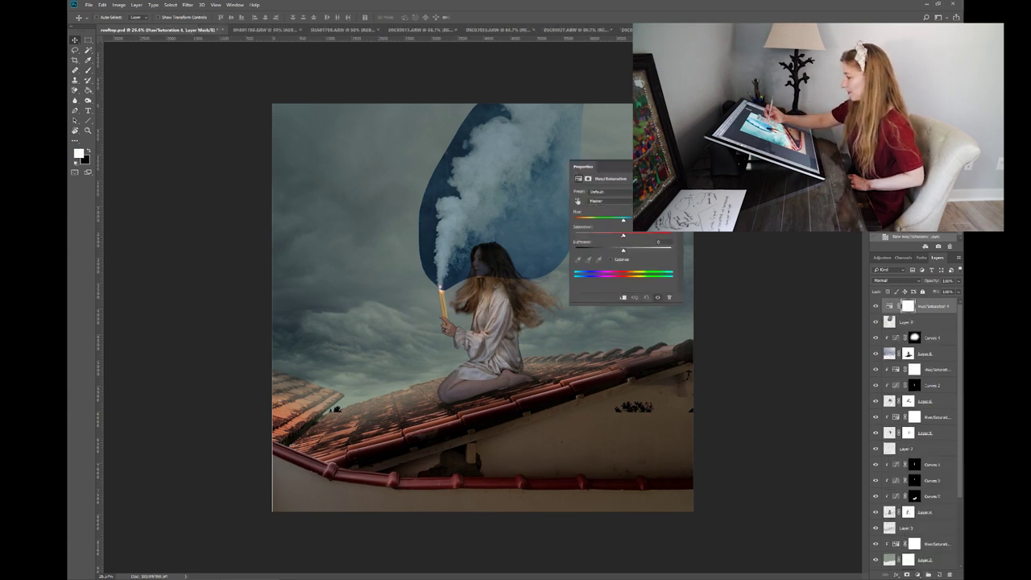
{"action": "left_click", "coordinate": [622, 297]}
{"action": "left_click_drag", "start_coordinate": [624, 236], "coordinate": [607, 235]}
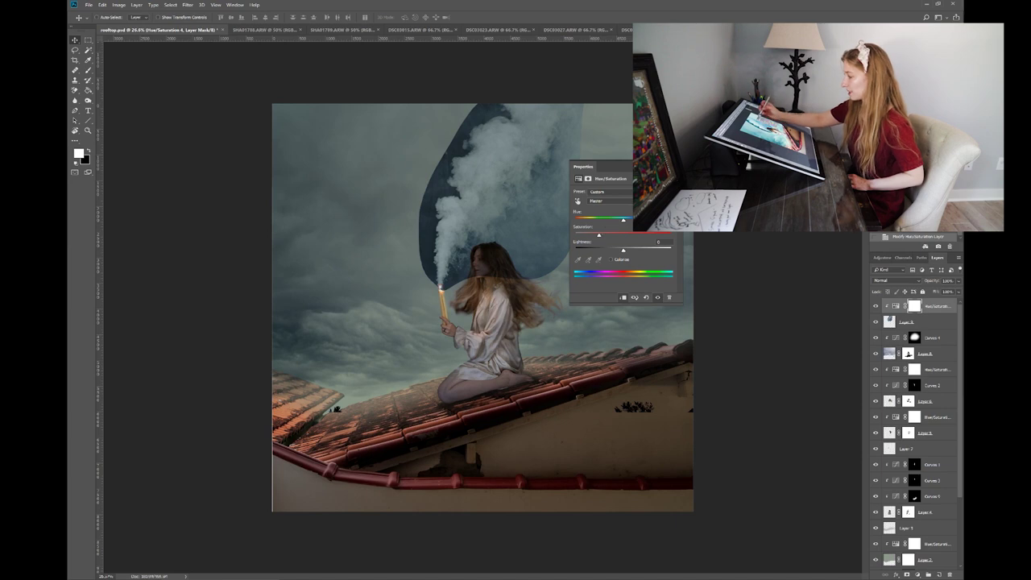
{"action": "left_click", "coordinate": [679, 162]}
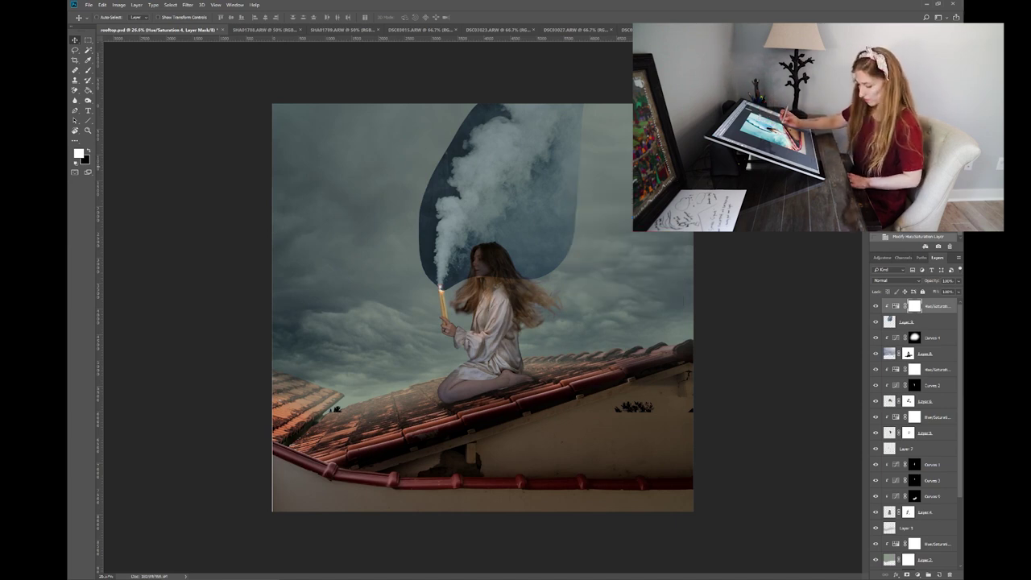
- Lasso and feather the dark area along the smoke's outer edge, and lighten it with a clipped Curves adjustment
{"action": "key", "text": "l"}
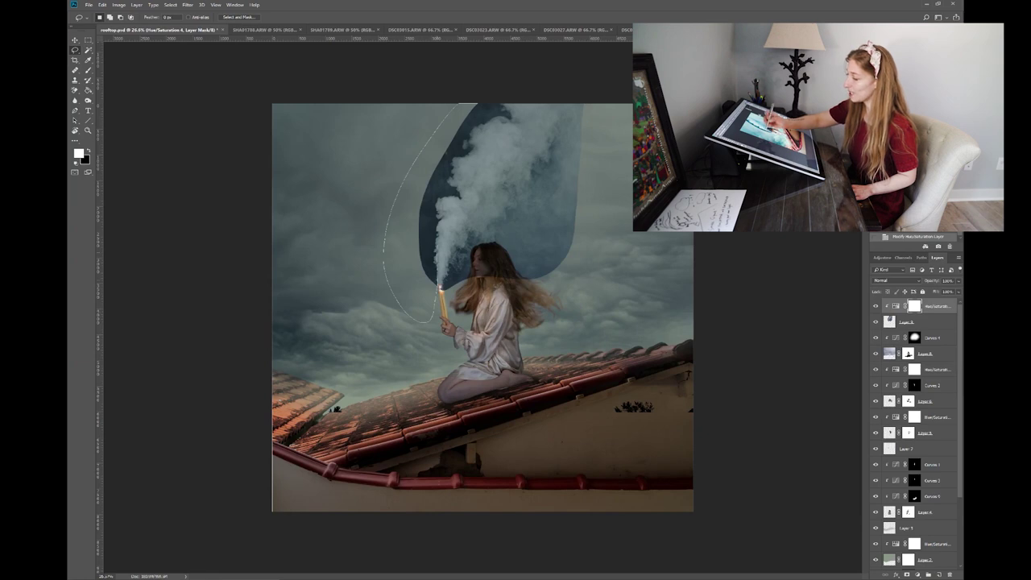
{"action": "left_click_drag", "start_coordinate": [477, 144], "coordinate": [475, 113]}
{"action": "right_click", "coordinate": [474, 115]}
{"action": "left_click", "coordinate": [493, 139]}
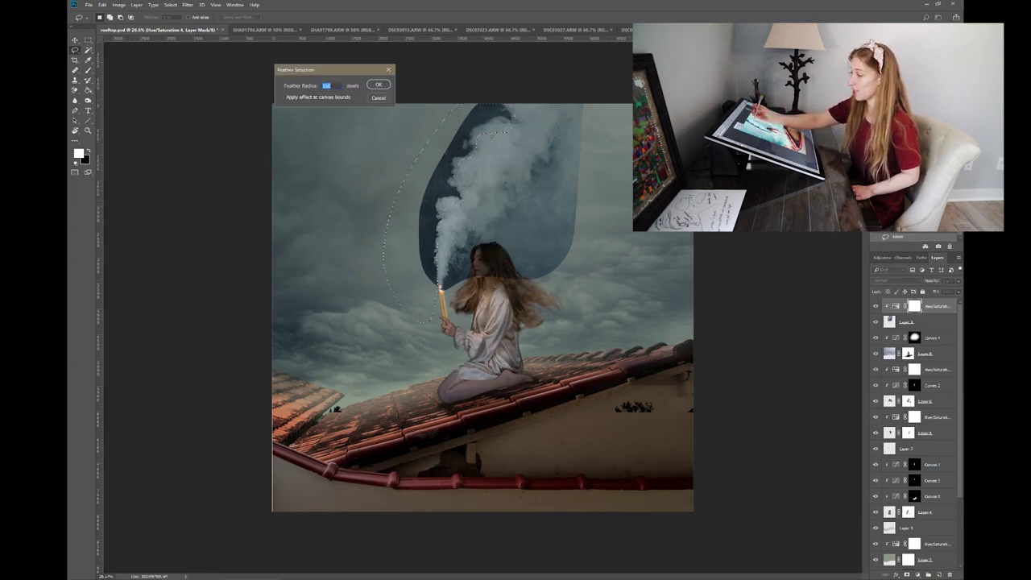
{"action": "key", "text": "Return"}
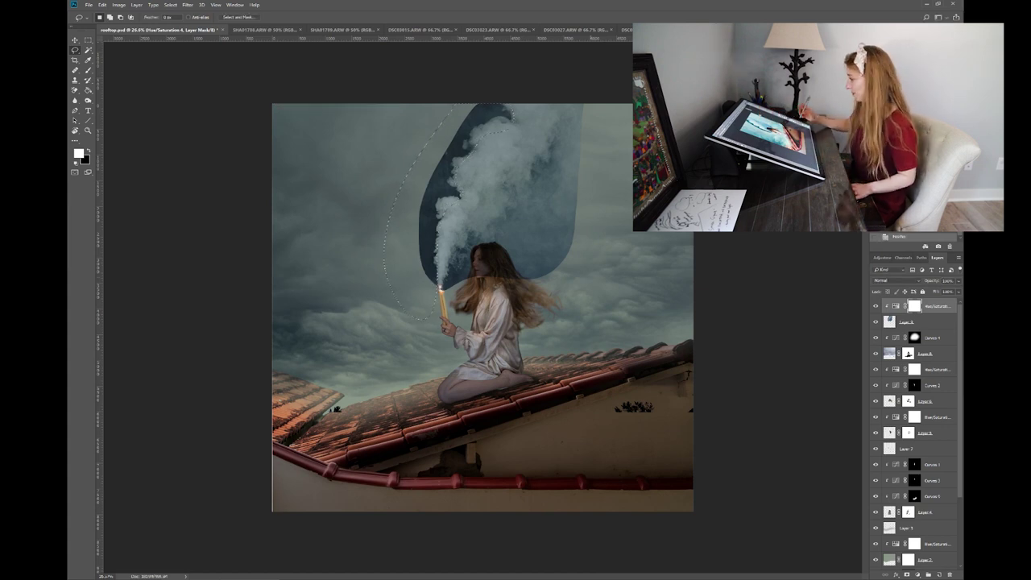
{"action": "left_click", "coordinate": [917, 574]}
{"action": "left_click", "coordinate": [927, 476]}
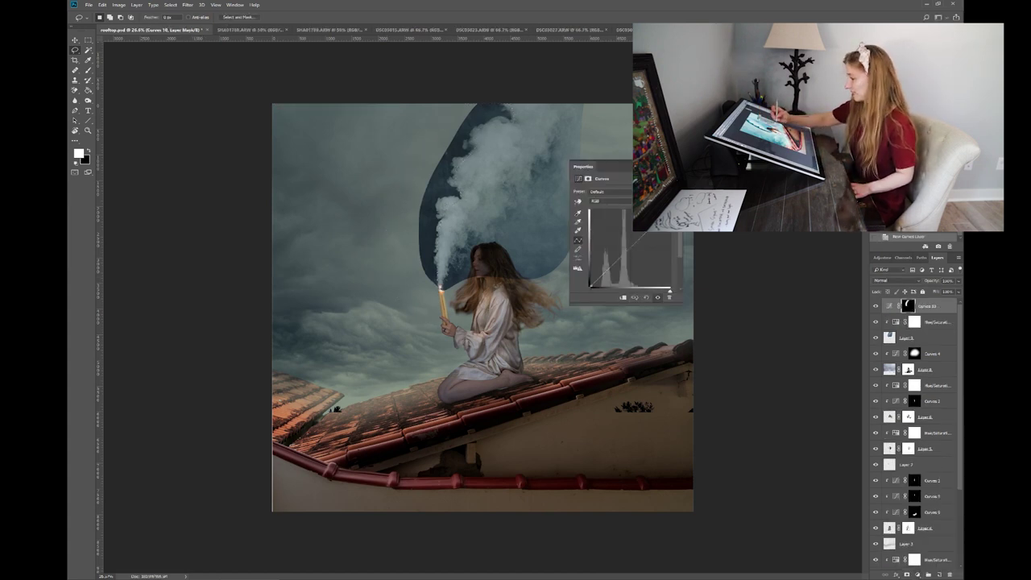
{"action": "left_click_drag", "start_coordinate": [625, 252], "coordinate": [597, 270]}
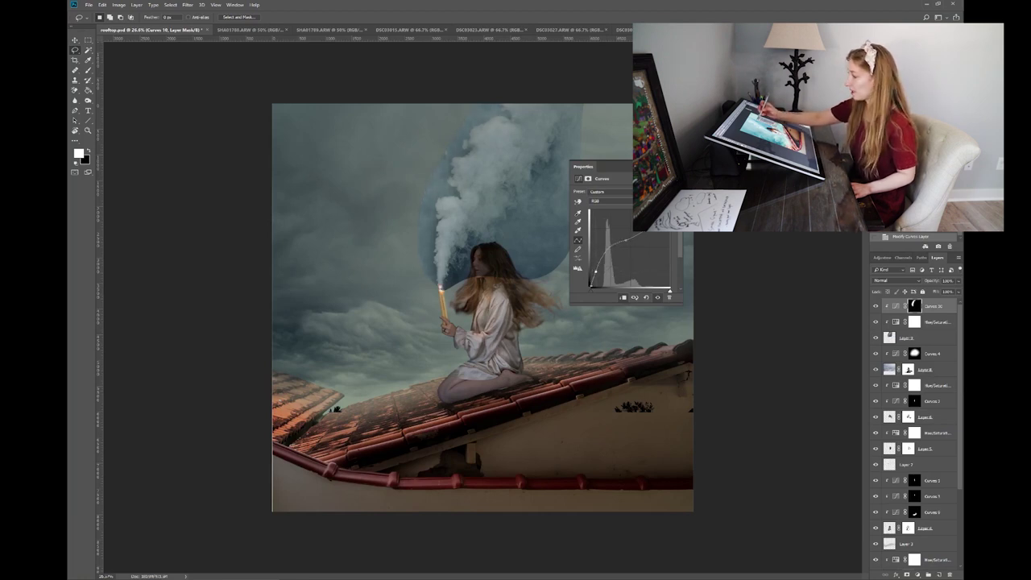
{"action": "left_click", "coordinate": [675, 166]}
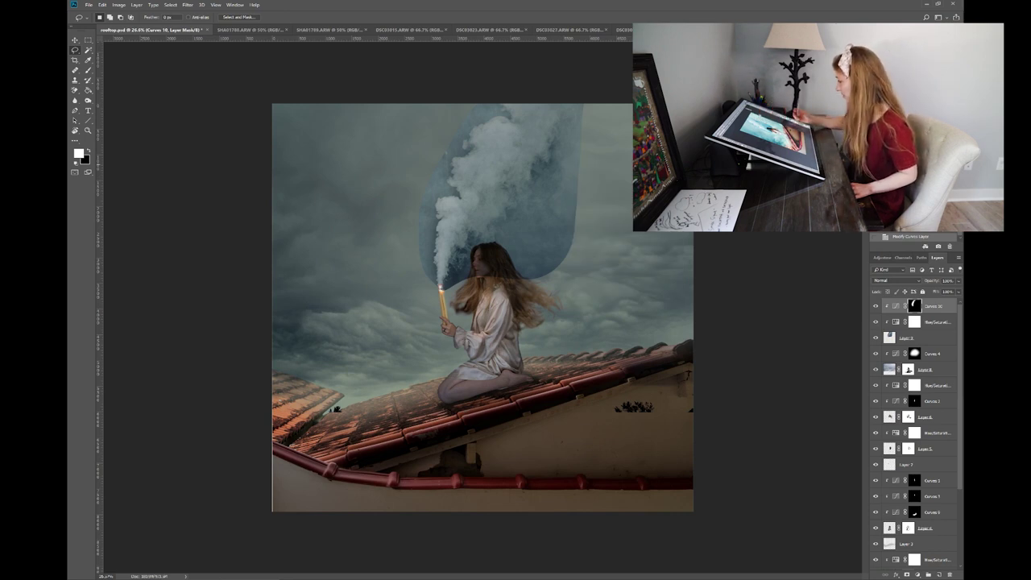
- Add a layer mask to the smoke layer and paint black at full brush opacity around the cutout's hard outline
{"action": "left_click", "coordinate": [916, 337]}
{"action": "left_click", "coordinate": [907, 575]}
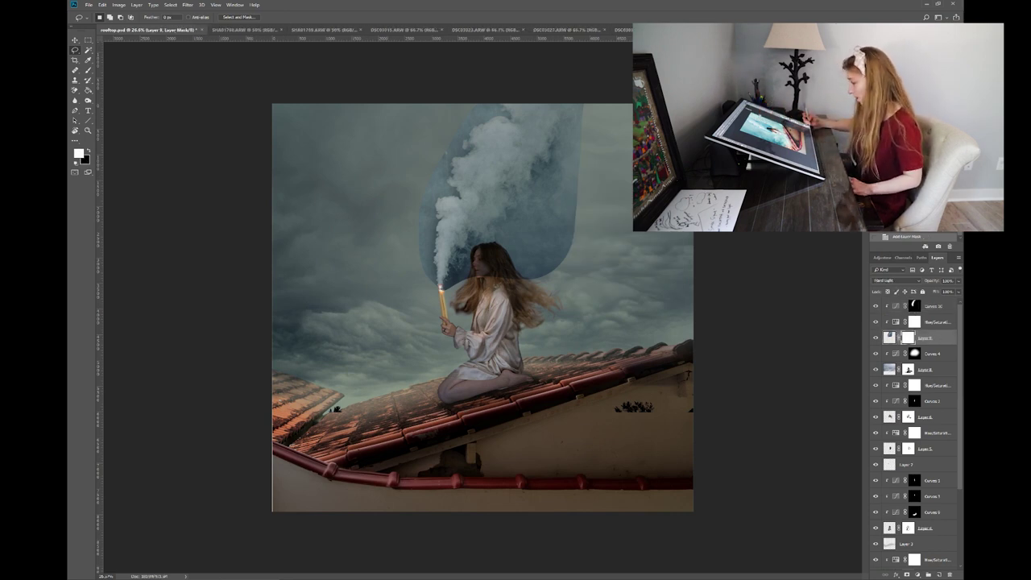
{"action": "key", "text": "b"}
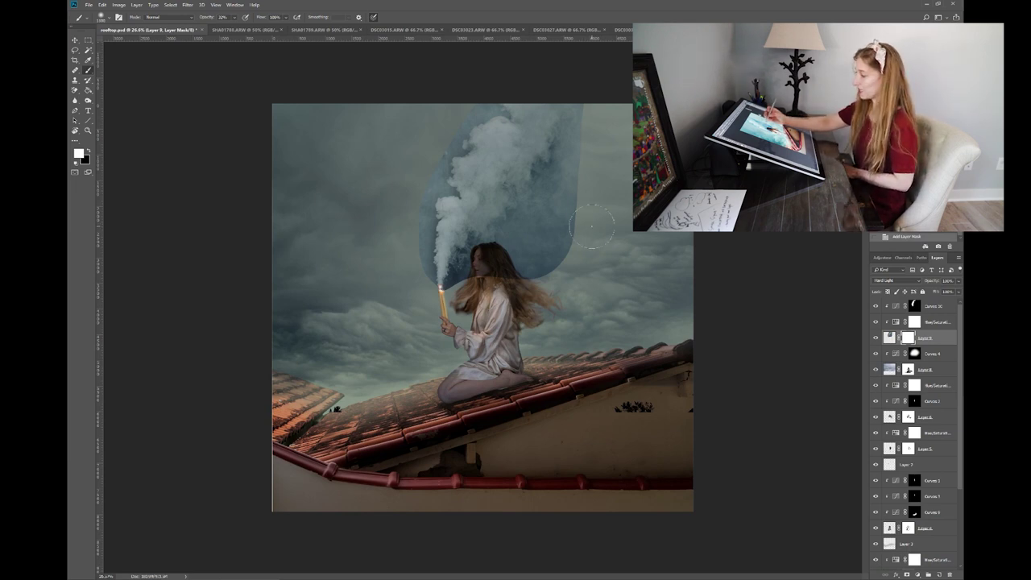
{"action": "key", "text": "x"}
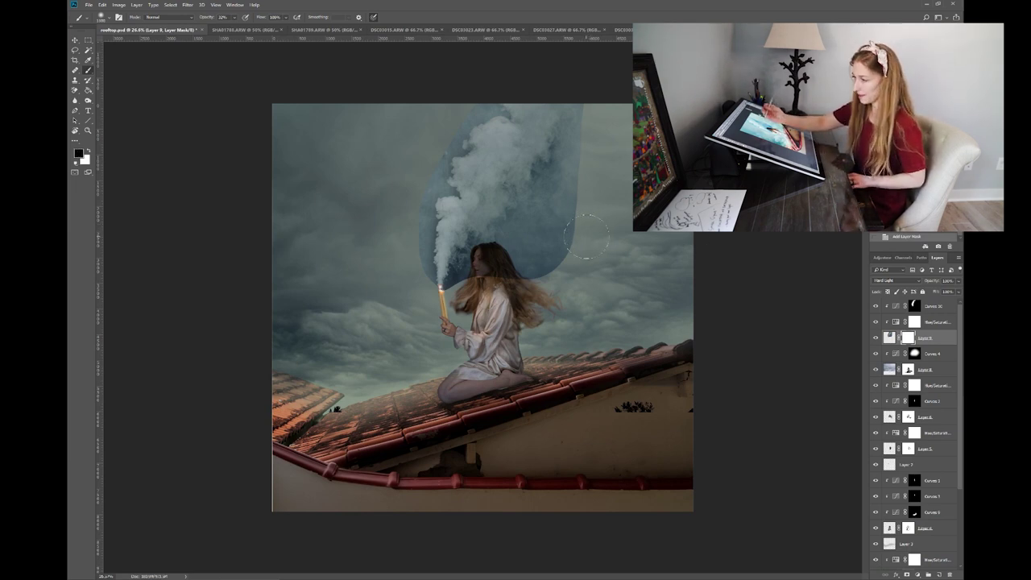
{"action": "key", "text": "0"}
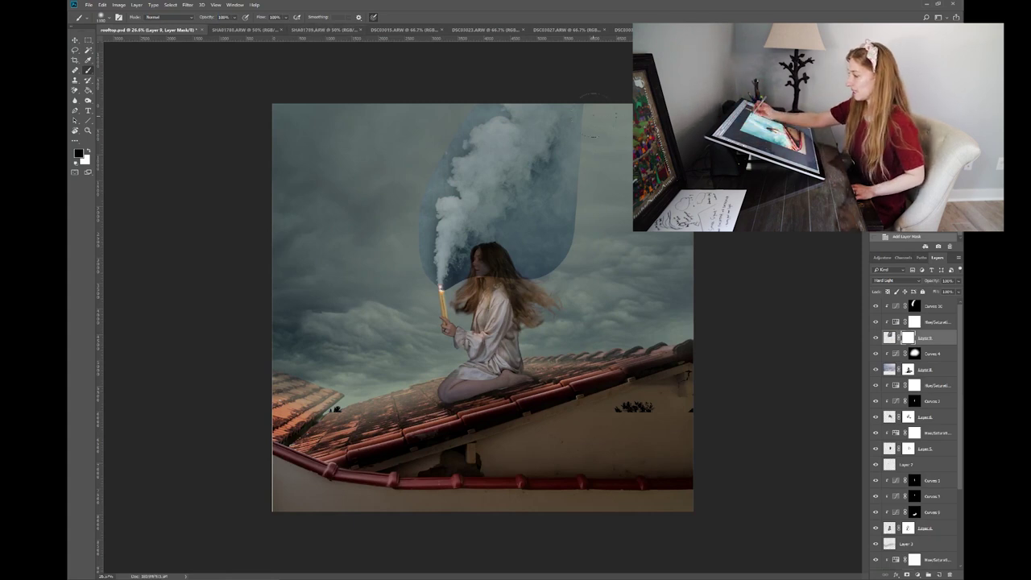
{"action": "mouse_move", "coordinate": [569, 190]}
{"action": "left_mouse_down"}
{"action": "mouse_move", "coordinate": [543, 272]}
{"action": "mouse_move", "coordinate": [533, 263]}
{"action": "mouse_move", "coordinate": [481, 269]}
{"action": "mouse_move", "coordinate": [444, 285]}
{"action": "left_mouse_up"}
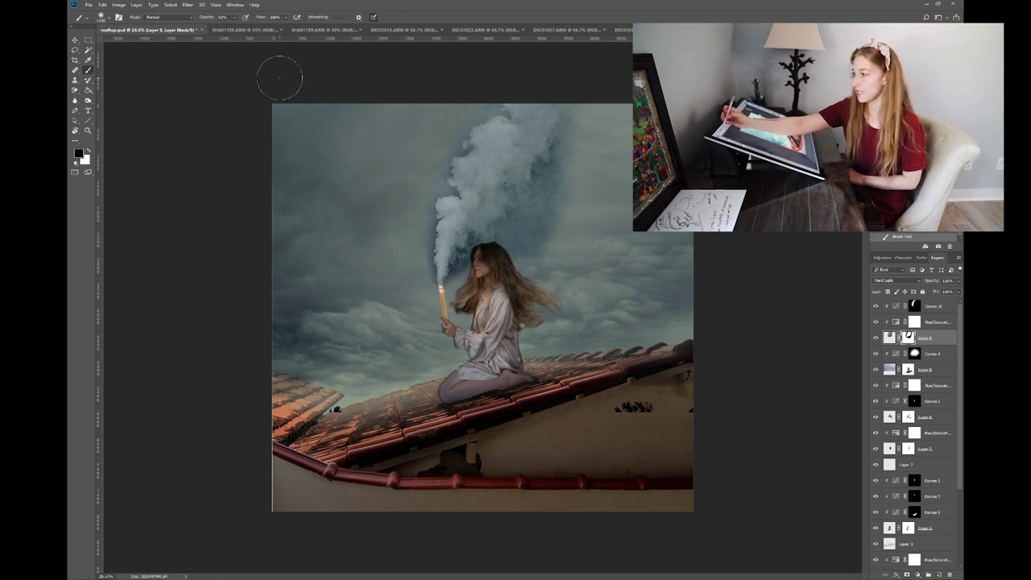
- Soften the remaining dark haze around the smoke on its mask with a lower-opacity black brush, and save the composite
{"action": "left_click_drag", "start_coordinate": [206, 18], "coordinate": [194, 18]}
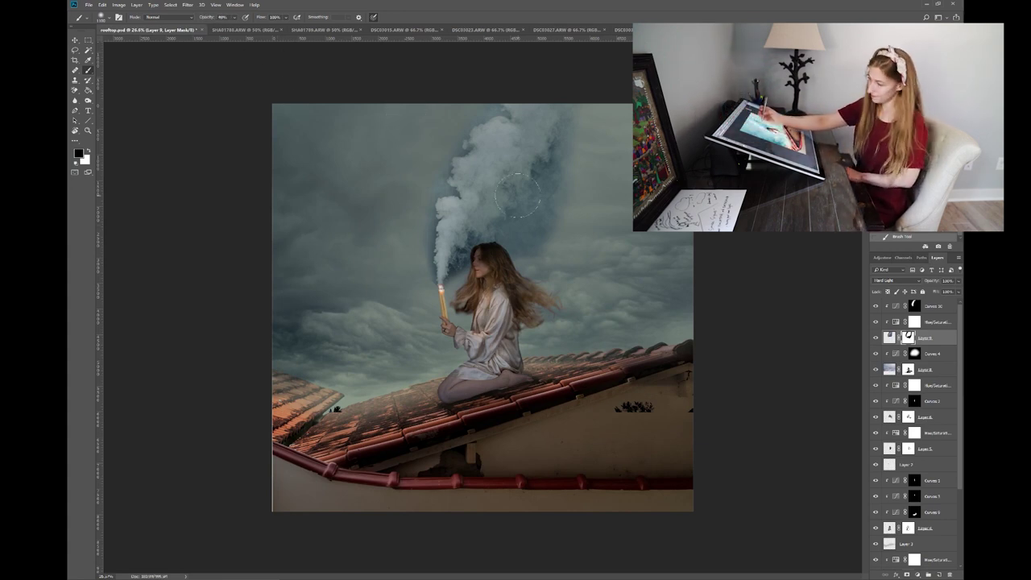
{"action": "left_click_drag", "start_coordinate": [567, 161], "coordinate": [520, 275]}
{"action": "left_click_drag", "start_coordinate": [559, 181], "coordinate": [508, 273]}
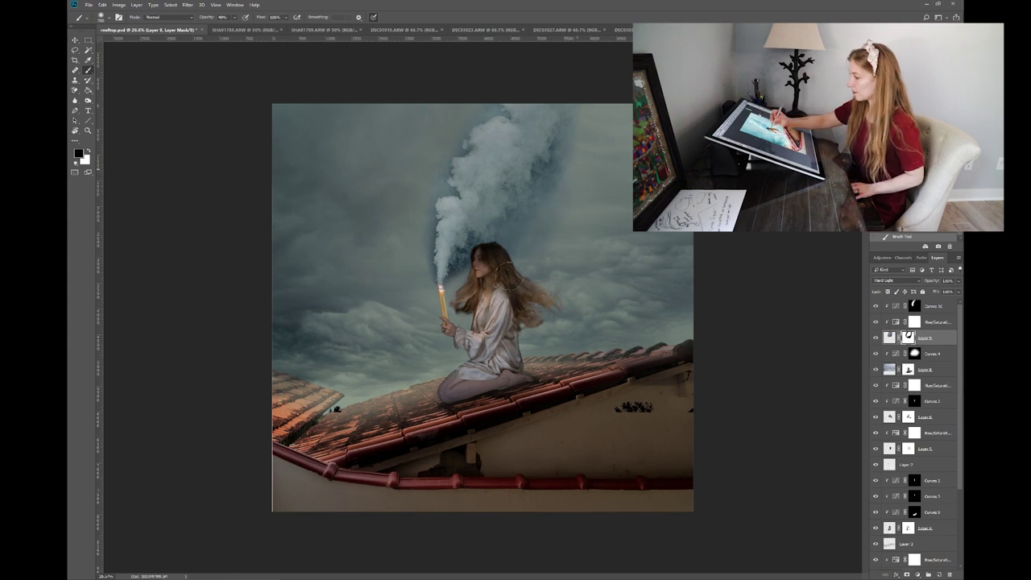
{"action": "left_click_drag", "start_coordinate": [551, 193], "coordinate": [573, 147]}
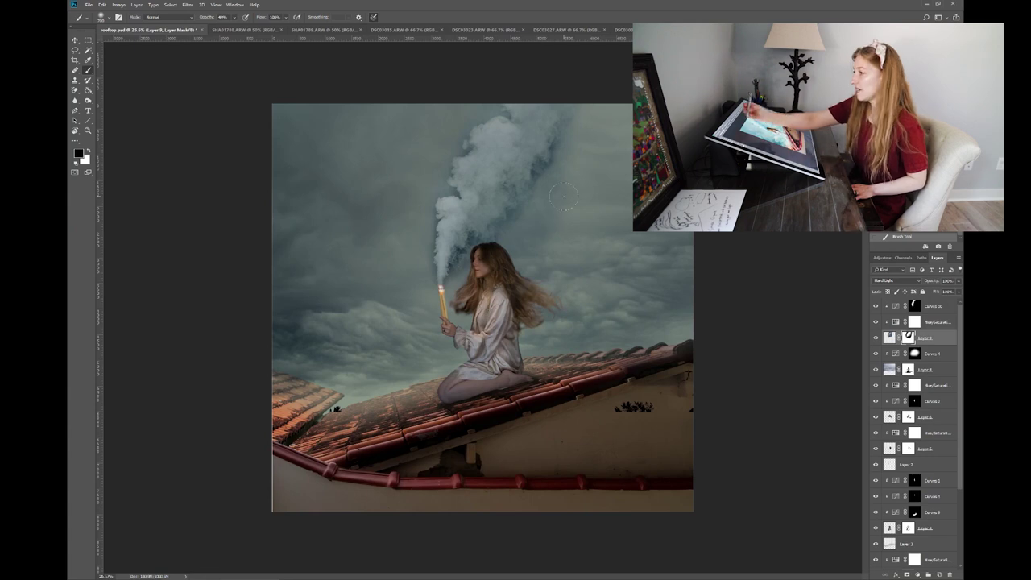
{"action": "left_click_drag", "start_coordinate": [207, 18], "coordinate": [199, 18]}
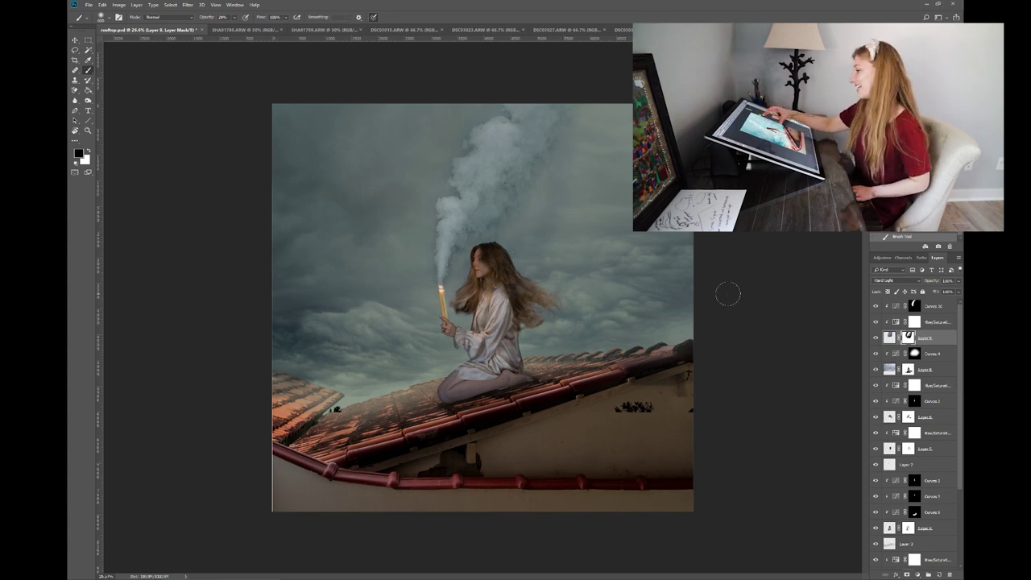
{"action": "key", "text": "ctrl+minus"}
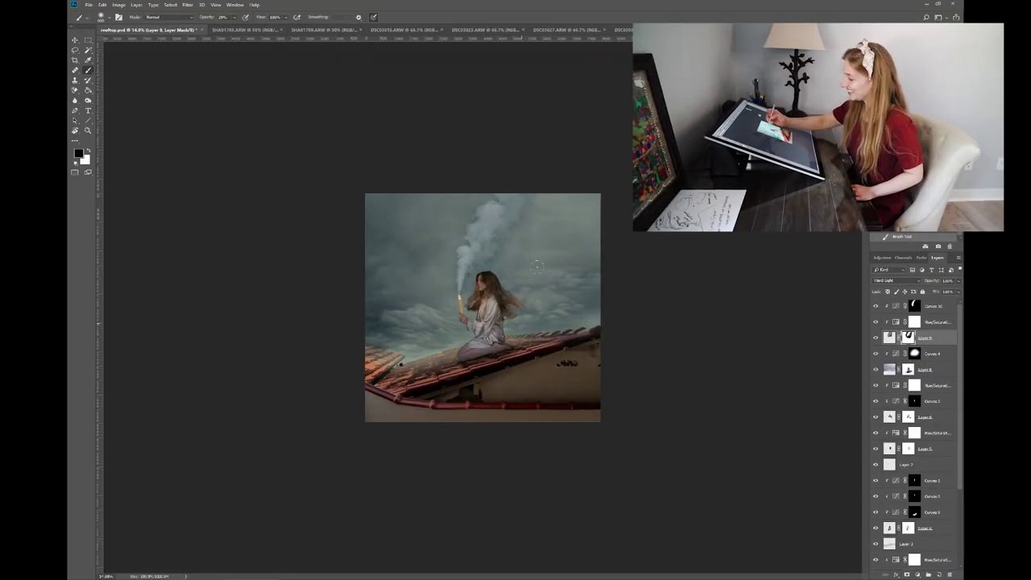
{"action": "scroll", "coordinate": [649, 303], "scroll_direction": "up", "scroll_amount": 5}
{"action": "key", "text": "ctrl+minus"}
{"action": "key", "text": "ctrl+s"}
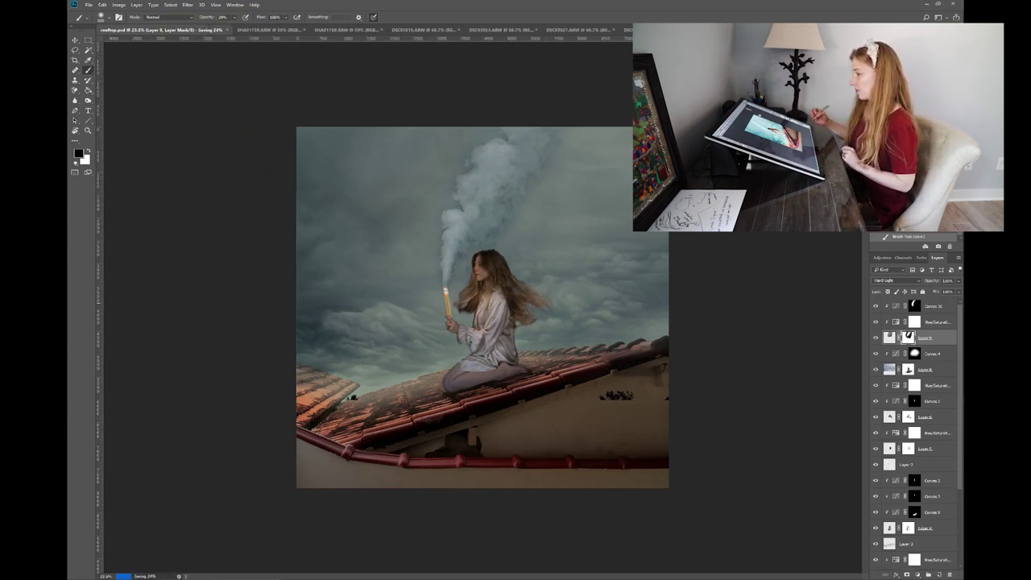
- Enlarge the soft brush considerably and fade the upper part of the smoke into the sky on its mask
{"action": "right_click", "coordinate": [595, 211]}
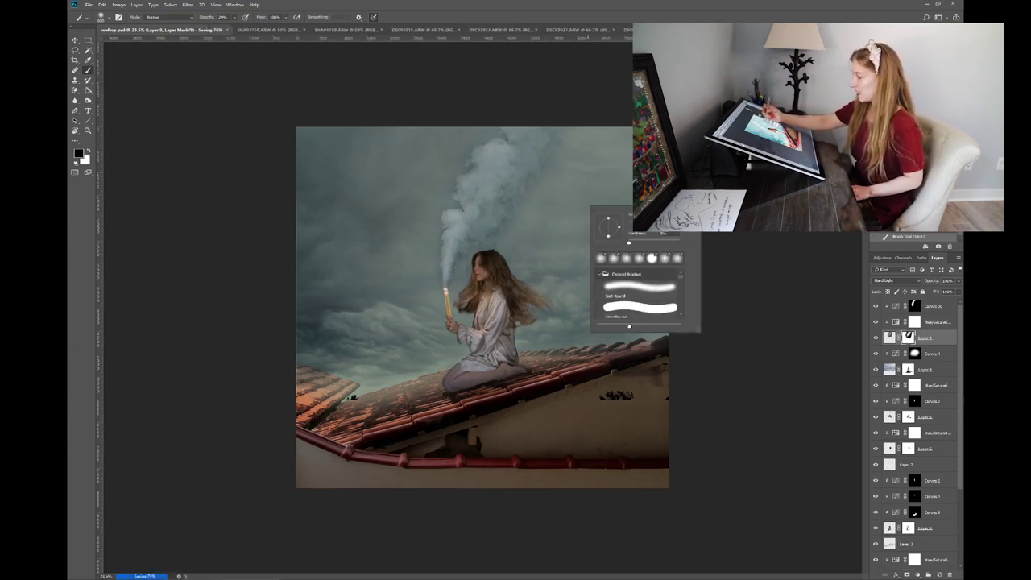
{"action": "left_click", "coordinate": [603, 6]}
{"action": "key", "text": "bracketright"}
{"action": "key", "text": "bracketright"}
{"action": "key", "text": "bracketright"}
{"action": "key", "text": "bracketright"}
{"action": "key", "text": "bracketright"}
{"action": "key", "text": "bracketright"}
{"action": "key", "text": "bracketright"}
{"action": "key", "text": "bracketright"}
{"action": "key", "text": "bracketright"}
{"action": "key", "text": "bracketright"}
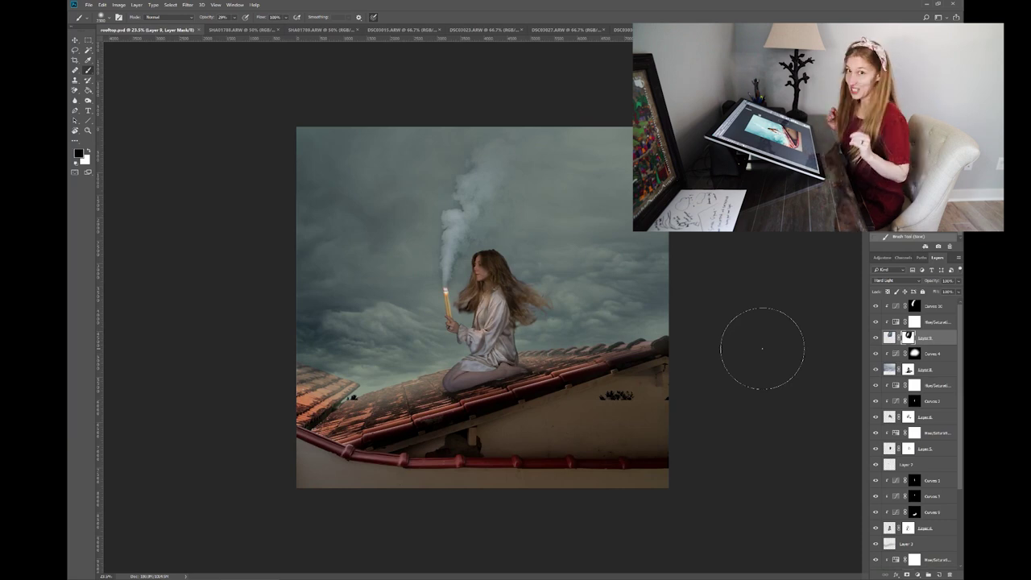
- Darken the outer edges of the composite with a feathered Curves adjustment above the smoke's adjustments
{"action": "left_click", "coordinate": [933, 306]}
{"action": "key", "text": "l"}
{"action": "key", "text": "shift+F6"}
{"action": "key", "text": "Return"}
{"action": "left_click", "coordinate": [918, 574]}
{"action": "left_click_drag", "start_coordinate": [629, 244], "coordinate": [636, 259]}
- Brighten the middle of the picture with a feathered Curves adjustment, and add another above Layer 3 to lighten the roof
{"action": "left_click_drag", "start_coordinate": [381, 364], "coordinate": [386, 368]}
{"action": "key", "text": "shift+F6"}
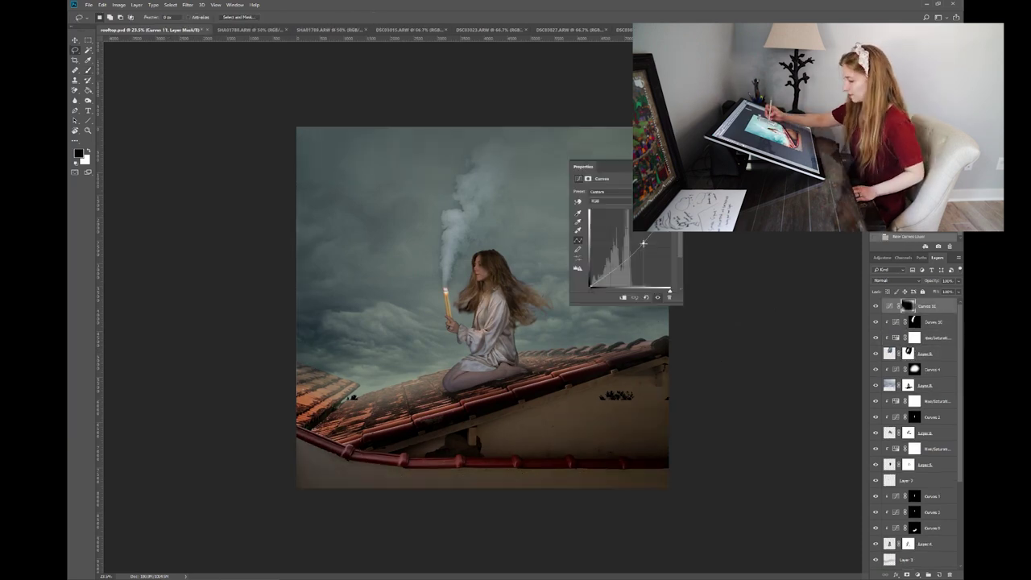
{"action": "key", "text": "Return"}
{"action": "left_click", "coordinate": [917, 574]}
{"action": "scroll", "coordinate": [918, 443], "scroll_direction": "down", "scroll_amount": 3}
{"action": "left_click", "coordinate": [917, 574]}
- Feather selected areas of the woman and add three Curves adjustments clipped to Layer 4
{"action": "key", "text": "shift+F6"}
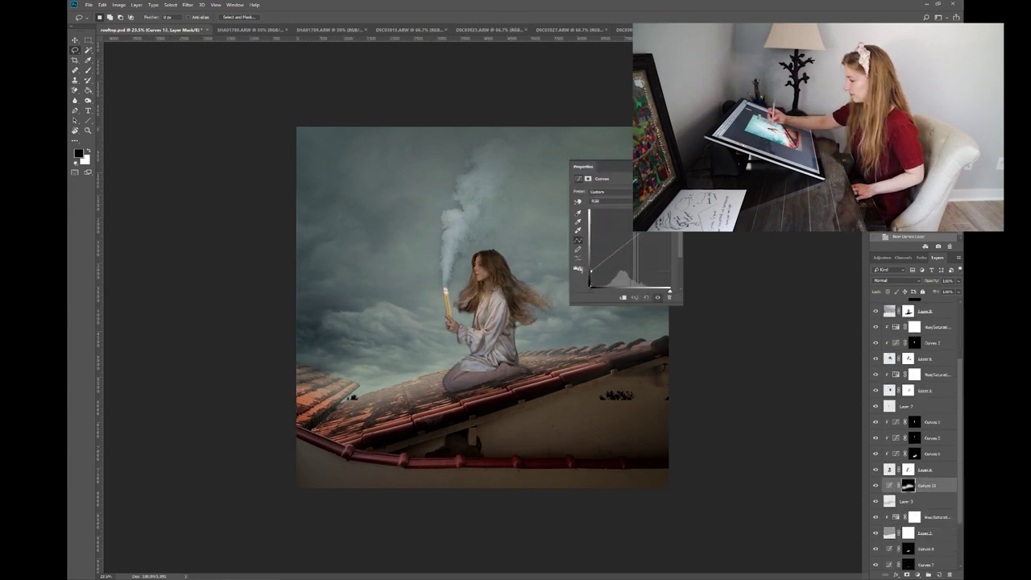
{"action": "key", "text": "Return"}
{"action": "left_click", "coordinate": [925, 470]}
{"action": "left_click", "coordinate": [918, 574]}
{"action": "left_click", "coordinate": [918, 575]}
{"action": "left_click", "coordinate": [918, 574]}
- Free-transform a layer near the bottom of the layer stack
{"action": "scroll", "coordinate": [918, 483], "scroll_direction": "down", "scroll_amount": 4}
{"action": "left_click", "coordinate": [876, 547]}
{"action": "left_click", "coordinate": [911, 562]}
{"action": "key", "text": "ctrl+t"}
{"action": "key", "text": "Return"}
{"action": "scroll", "coordinate": [918, 443], "scroll_direction": "up", "scroll_amount": 4}
- Lasso and feather the lower clouds, and add a Curves adjustment for them clipped to Layer 8
{"action": "left_click", "coordinate": [908, 401]}
{"action": "key", "text": "l"}
{"action": "left_click_drag", "start_coordinate": [326, 370], "coordinate": [347, 377]}
{"action": "key", "text": "shift+F6"}
{"action": "key", "text": "Return"}
{"action": "left_click", "coordinate": [917, 574]}
- Adjust the upper sky with a feathered Curves layer on top of the stack, and add an unmasked Curves adjustment above it
{"action": "scroll", "coordinate": [918, 443], "scroll_direction": "down", "scroll_amount": 2}
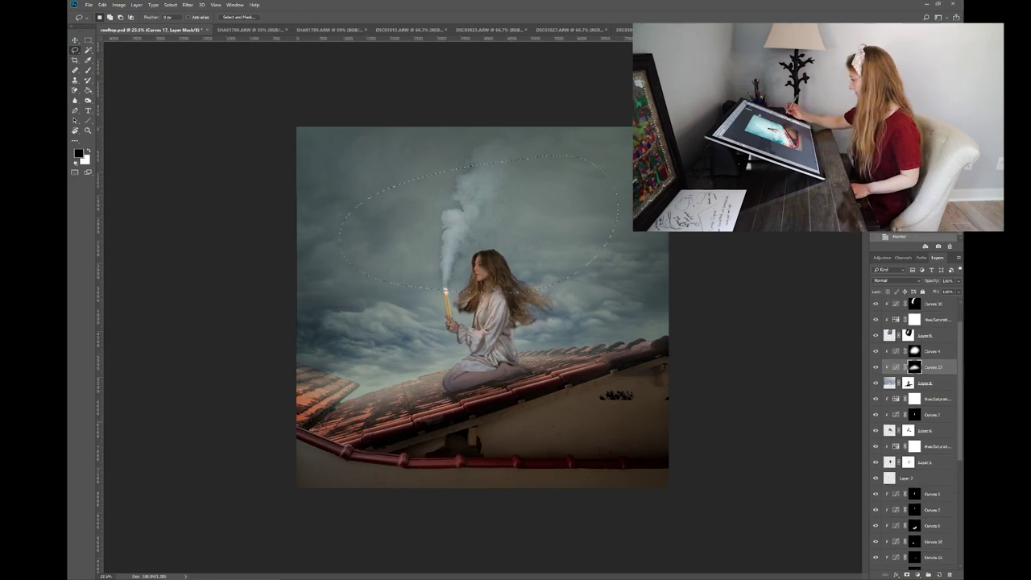
{"action": "scroll", "coordinate": [919, 443], "scroll_direction": "up", "scroll_amount": 2}
{"action": "left_click", "coordinate": [926, 306]}
{"action": "left_click", "coordinate": [918, 574]}
{"action": "left_click_drag", "start_coordinate": [639, 240], "coordinate": [639, 233]}
{"action": "scroll", "coordinate": [484, 307], "scroll_direction": "up", "scroll_amount": 1}
{"action": "left_click", "coordinate": [917, 574]}
- Lasso and feather a small area of the woman, and add a Hue/Saturation adjustment for it clipped to Layer 4
{"action": "scroll", "coordinate": [918, 443], "scroll_direction": "down", "scroll_amount": 3}
{"action": "left_click", "coordinate": [875, 547]}
{"action": "left_click", "coordinate": [875, 547]}
{"action": "left_click", "coordinate": [932, 547]}
{"action": "left_click", "coordinate": [932, 468]}
{"action": "key", "text": "l"}
{"action": "key", "text": "shift+F6"}
{"action": "key", "text": "Return"}
{"action": "left_click", "coordinate": [918, 574]}
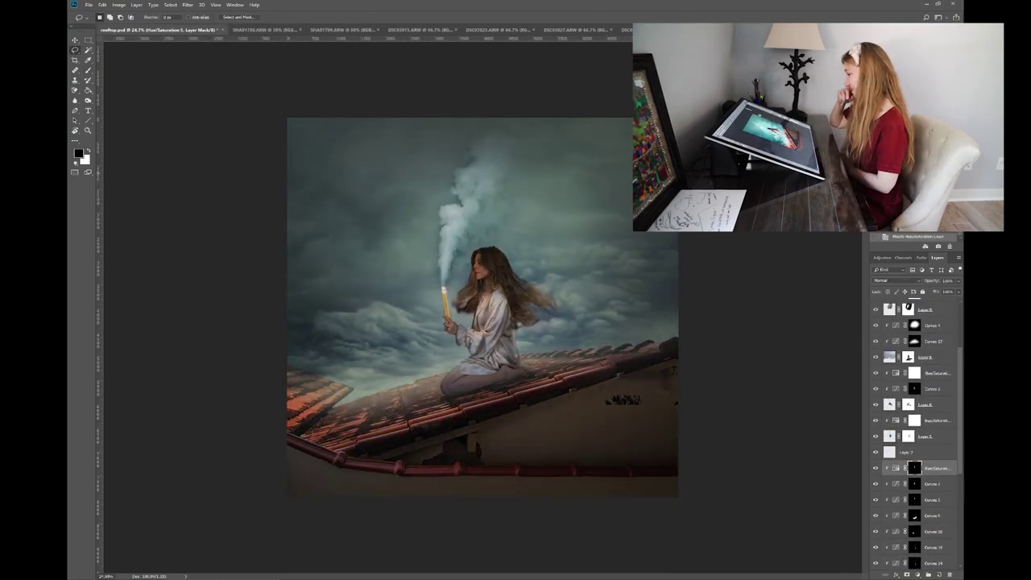
- Add a top Hue/Saturation adjustment that slightly reduces saturation, and paint black on its mask over the roof tiles
{"action": "scroll", "coordinate": [918, 443], "scroll_direction": "up", "scroll_amount": 3}
{"action": "left_click", "coordinate": [917, 574]}
{"action": "left_click_drag", "start_coordinate": [623, 235], "coordinate": [615, 234]}
{"action": "left_click", "coordinate": [679, 162]}
{"action": "key", "text": "b"}
{"action": "mouse_move", "coordinate": [483, 395]}
{"action": "left_mouse_down"}
{"action": "mouse_move", "coordinate": [584, 379]}
{"action": "mouse_move", "coordinate": [492, 389]}
{"action": "left_mouse_up"}
- Paint out the dark marks on the house wall on Layer 8's mask, and save the composite
{"action": "left_click", "coordinate": [909, 465]}
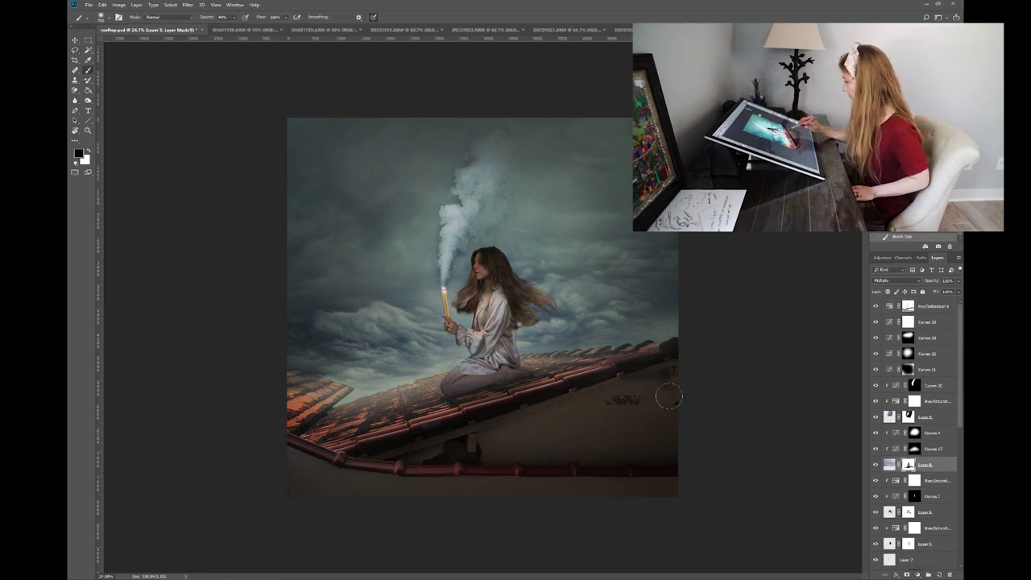
{"action": "left_click_drag", "start_coordinate": [639, 400], "coordinate": [611, 400]}
{"action": "scroll", "coordinate": [484, 306], "scroll_direction": "down", "scroll_amount": 1}
{"action": "key", "text": "ctrl+s"}
- Add a Curves adjustment at the top of the stack and tint the shadows by raising the black points of individual color channels
{"action": "left_click", "coordinate": [934, 306]}
{"action": "left_click", "coordinate": [917, 575]}
{"action": "left_click", "coordinate": [611, 201]}
{"action": "left_click_drag", "start_coordinate": [590, 287], "coordinate": [589, 282]}
{"action": "left_click", "coordinate": [611, 201]}
{"action": "left_click_drag", "start_coordinate": [589, 287], "coordinate": [589, 283]}
{"action": "left_click", "coordinate": [611, 200]}
{"action": "left_click", "coordinate": [611, 200]}
{"action": "left_click", "coordinate": [678, 162]}
- Add another Curves adjustment over the whole image and slightly darken the midtones
{"action": "scroll", "coordinate": [484, 307], "scroll_direction": "up", "scroll_amount": 2}
{"action": "left_click", "coordinate": [918, 575]}
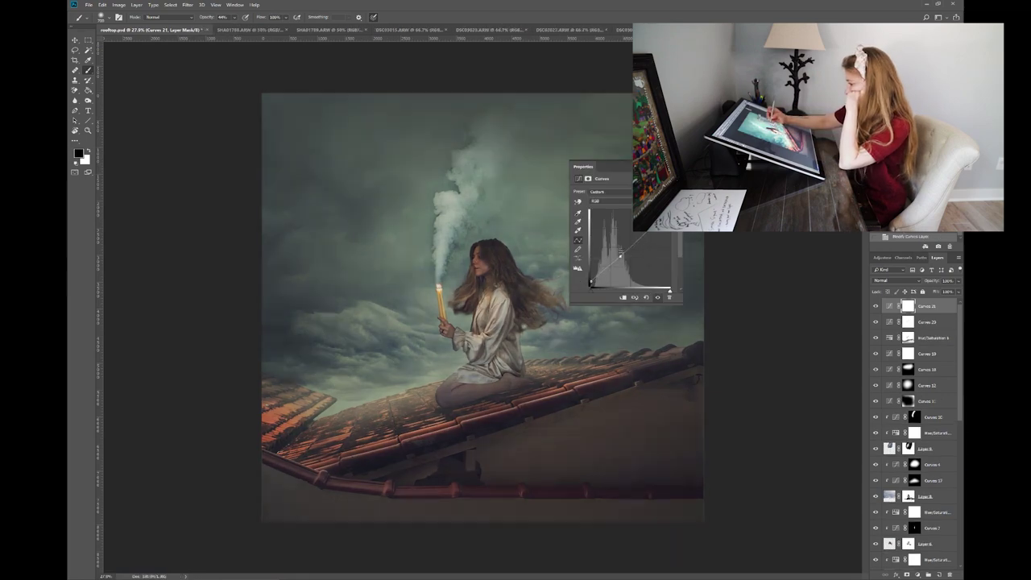
{"action": "left_click_drag", "start_coordinate": [628, 248], "coordinate": [629, 253]}
{"action": "left_click", "coordinate": [679, 161]}
- Lasso the area around the woman's head and brighten it with a Curves adjustment
{"action": "scroll", "coordinate": [483, 307], "scroll_direction": "up", "scroll_amount": 1}
{"action": "key", "text": "l"}
{"action": "scroll", "coordinate": [914, 435], "scroll_direction": "down", "scroll_amount": 5}
{"action": "left_click", "coordinate": [927, 497]}
{"action": "left_click_drag", "start_coordinate": [482, 235], "coordinate": [483, 238]}
{"action": "left_click", "coordinate": [918, 574]}
{"action": "left_click_drag", "start_coordinate": [629, 248], "coordinate": [627, 234]}
{"action": "left_click", "coordinate": [678, 161]}
- Add a Hue/Saturation adjustment on top of the stack, brush part of its mask black, and save the composite
{"action": "left_click", "coordinate": [909, 513]}
{"action": "scroll", "coordinate": [483, 307], "scroll_direction": "down", "scroll_amount": 5}
{"action": "scroll", "coordinate": [483, 307], "scroll_direction": "up", "scroll_amount": 4}
{"action": "scroll", "coordinate": [915, 435], "scroll_direction": "up", "scroll_amount": 10}
{"action": "left_click", "coordinate": [917, 574]}
{"action": "left_click", "coordinate": [678, 161]}
{"action": "key", "text": "b"}
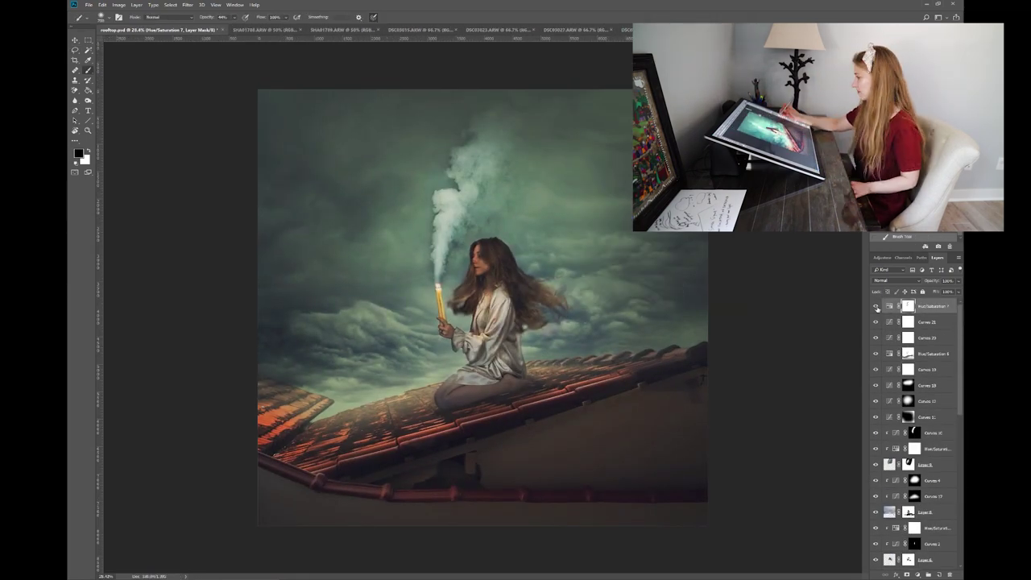
{"action": "key", "text": "ctrl+s"}
- Bring a texture image from the file browser into the composite, scale it over the whole canvas, and blend it in
{"action": "left_click", "coordinate": [182, 572]}
{"action": "double_click", "coordinate": [623, 444]}
{"action": "key", "text": "ctrl+t"}
{"action": "left_click_drag", "start_coordinate": [608, 309], "coordinate": [726, 543]}
{"action": "left_click", "coordinate": [883, 381]}
{"action": "scroll", "coordinate": [484, 307], "scroll_direction": "down", "scroll_amount": 1}
- Lasso and feather the middle of the picture, and add a Curves adjustment clipped to the texture layer
{"action": "key", "text": "l"}
{"action": "mouse_move", "coordinate": [309, 307]}
{"action": "left_mouse_down"}
{"action": "mouse_move", "coordinate": [539, 409]}
{"action": "mouse_move", "coordinate": [311, 307]}
{"action": "left_mouse_up"}
{"action": "key", "text": "shift+F6"}
{"action": "key", "text": "Return"}
{"action": "left_click", "coordinate": [917, 575]}
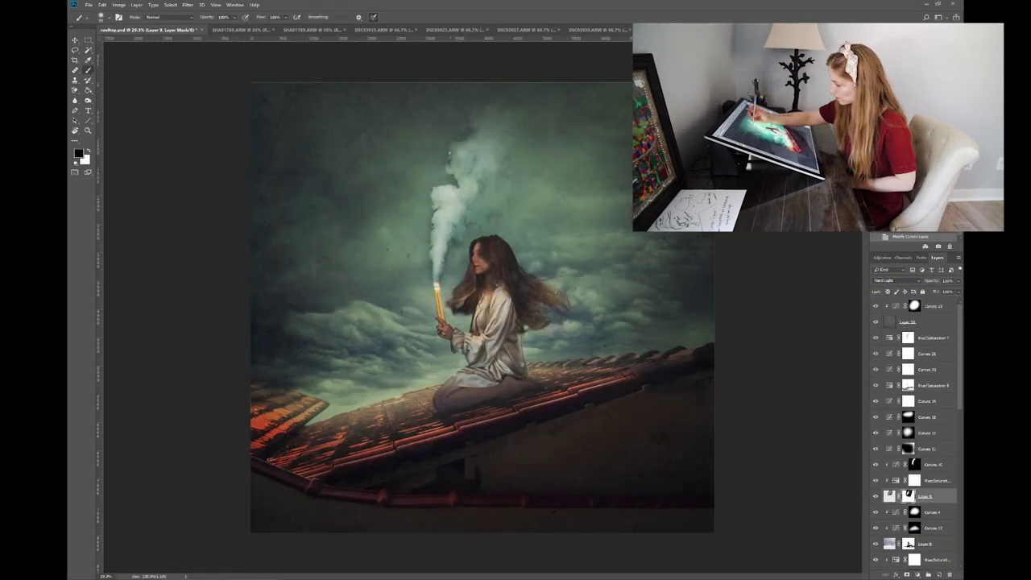